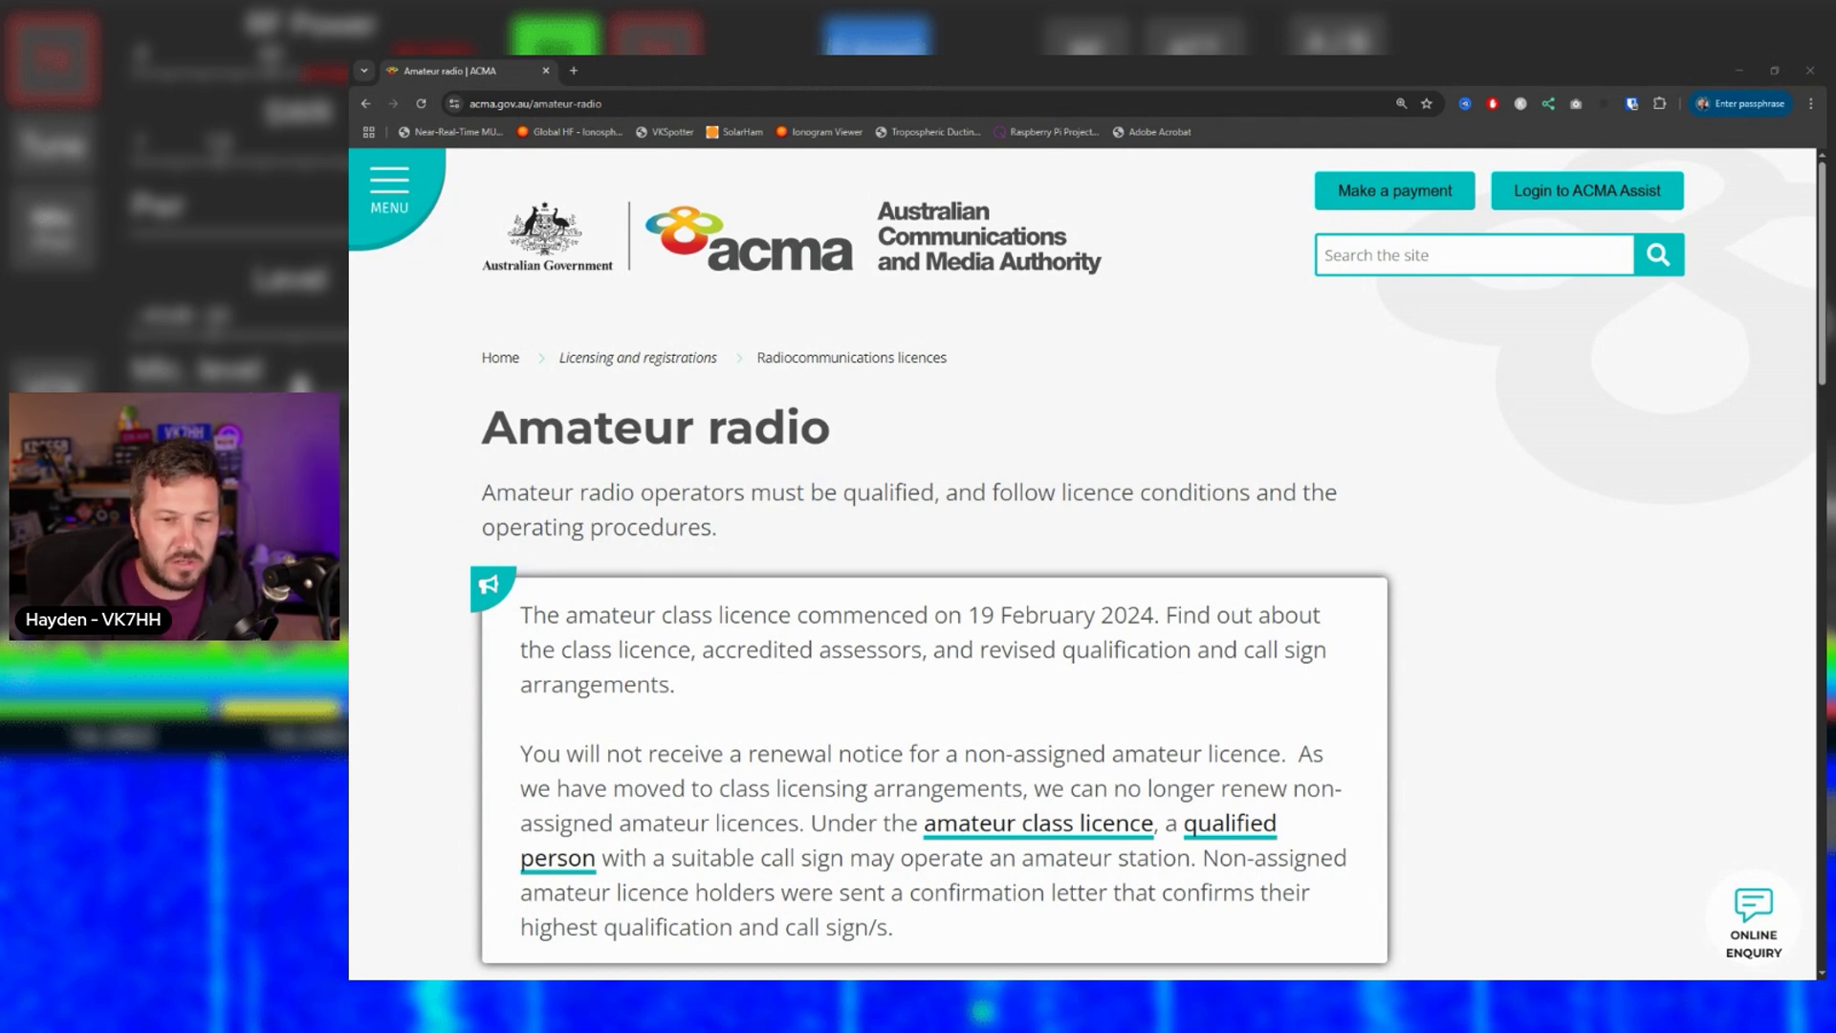
Step: From the ACMA home page, search the site for 'amateur radio' and view the results
{"action": "left_click", "coordinate": [985, 271]}
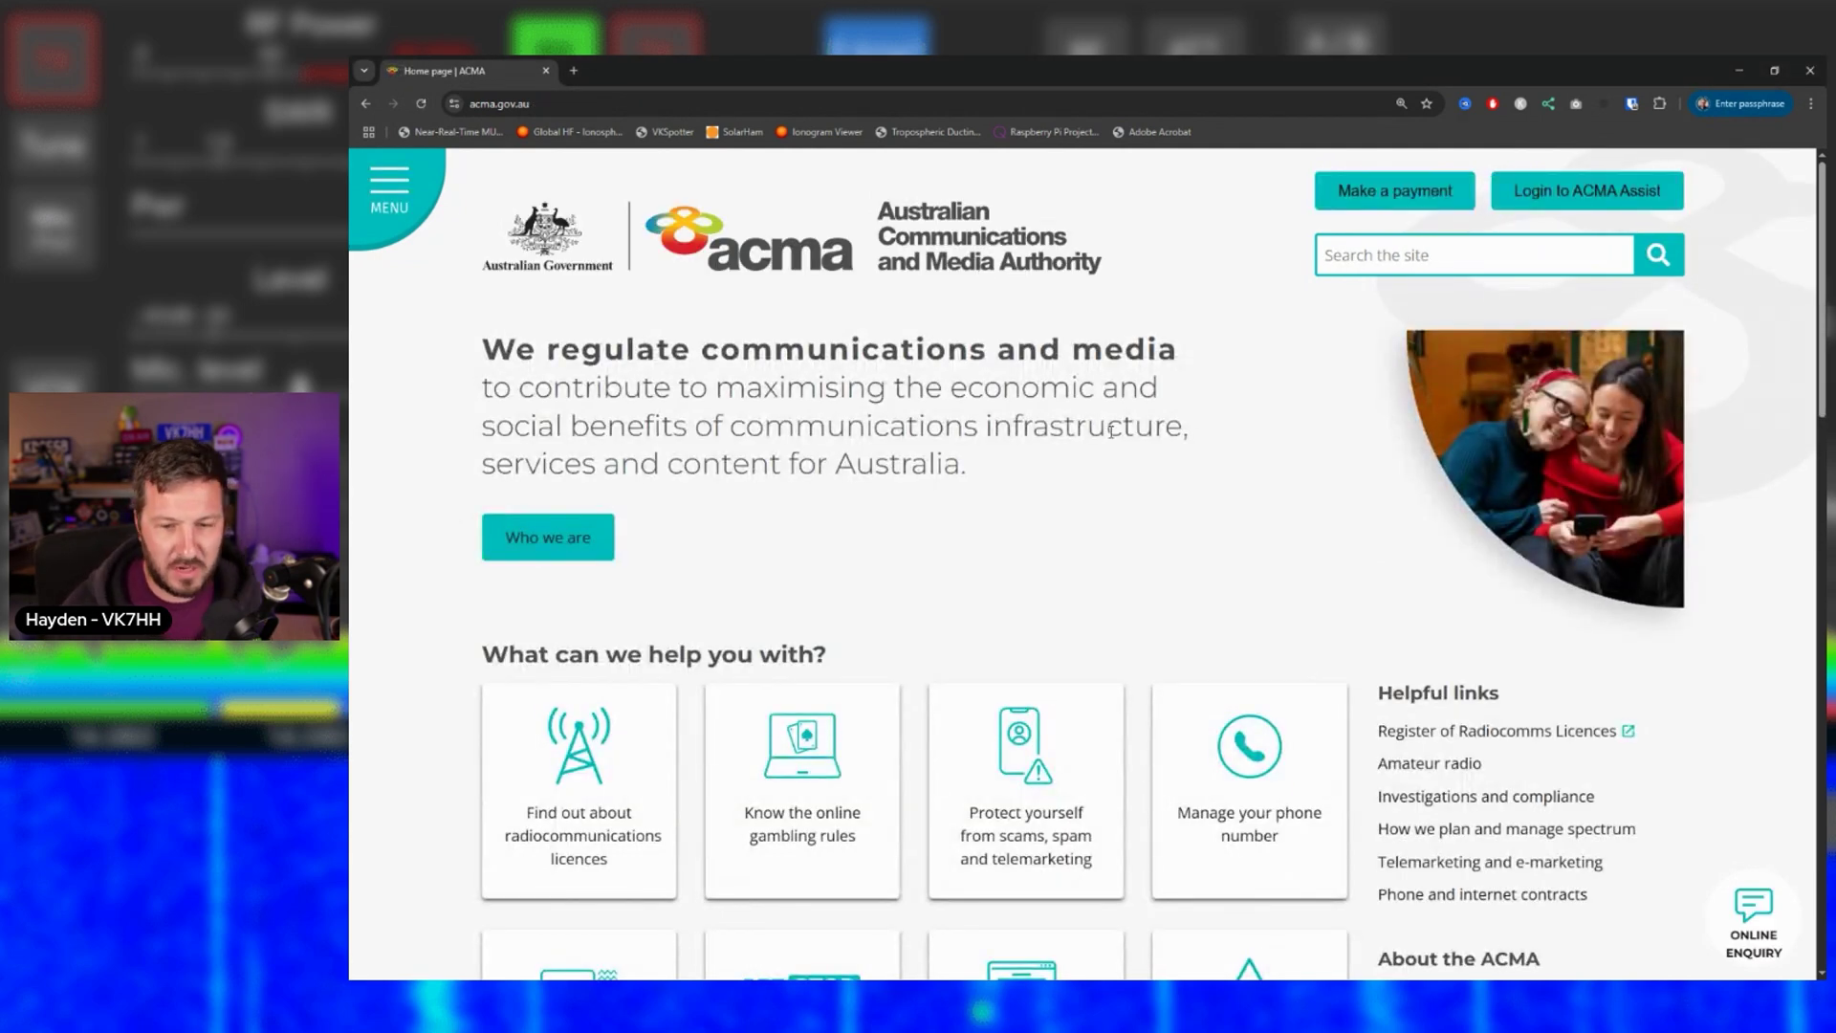
{"action": "left_click", "coordinate": [1425, 257]}
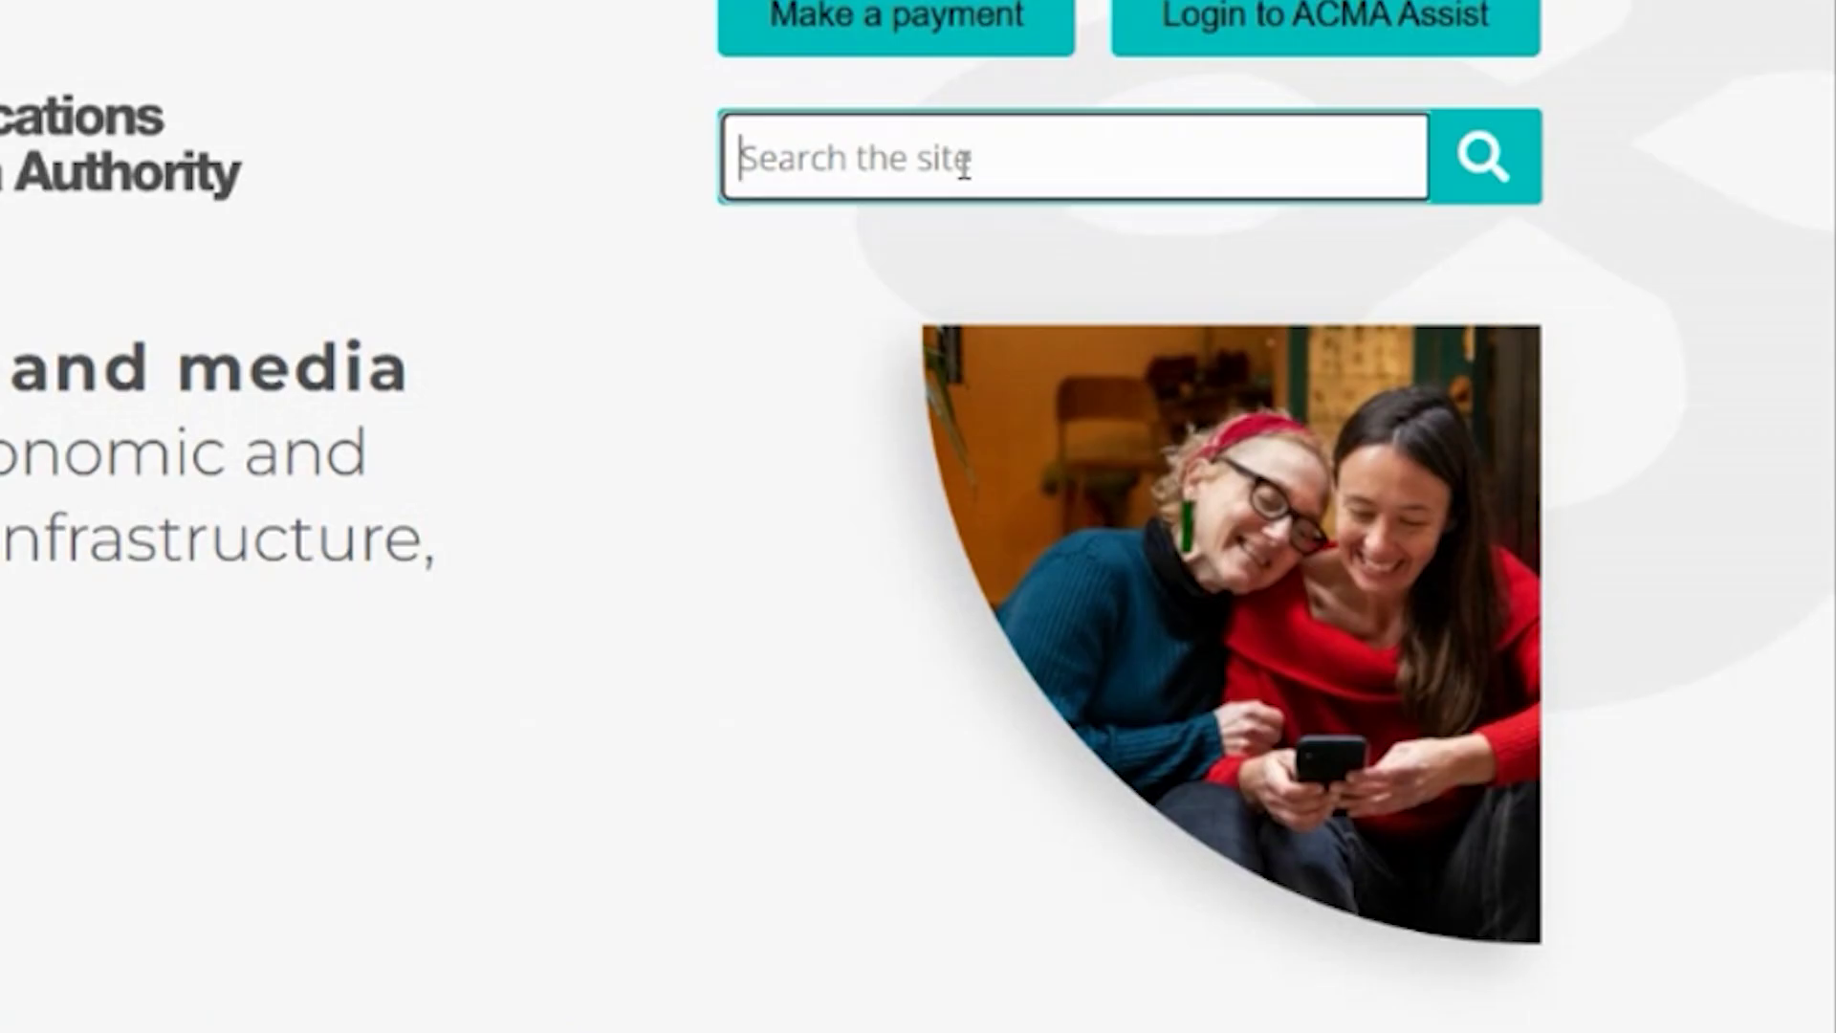
{"action": "type", "text": "amatue"}
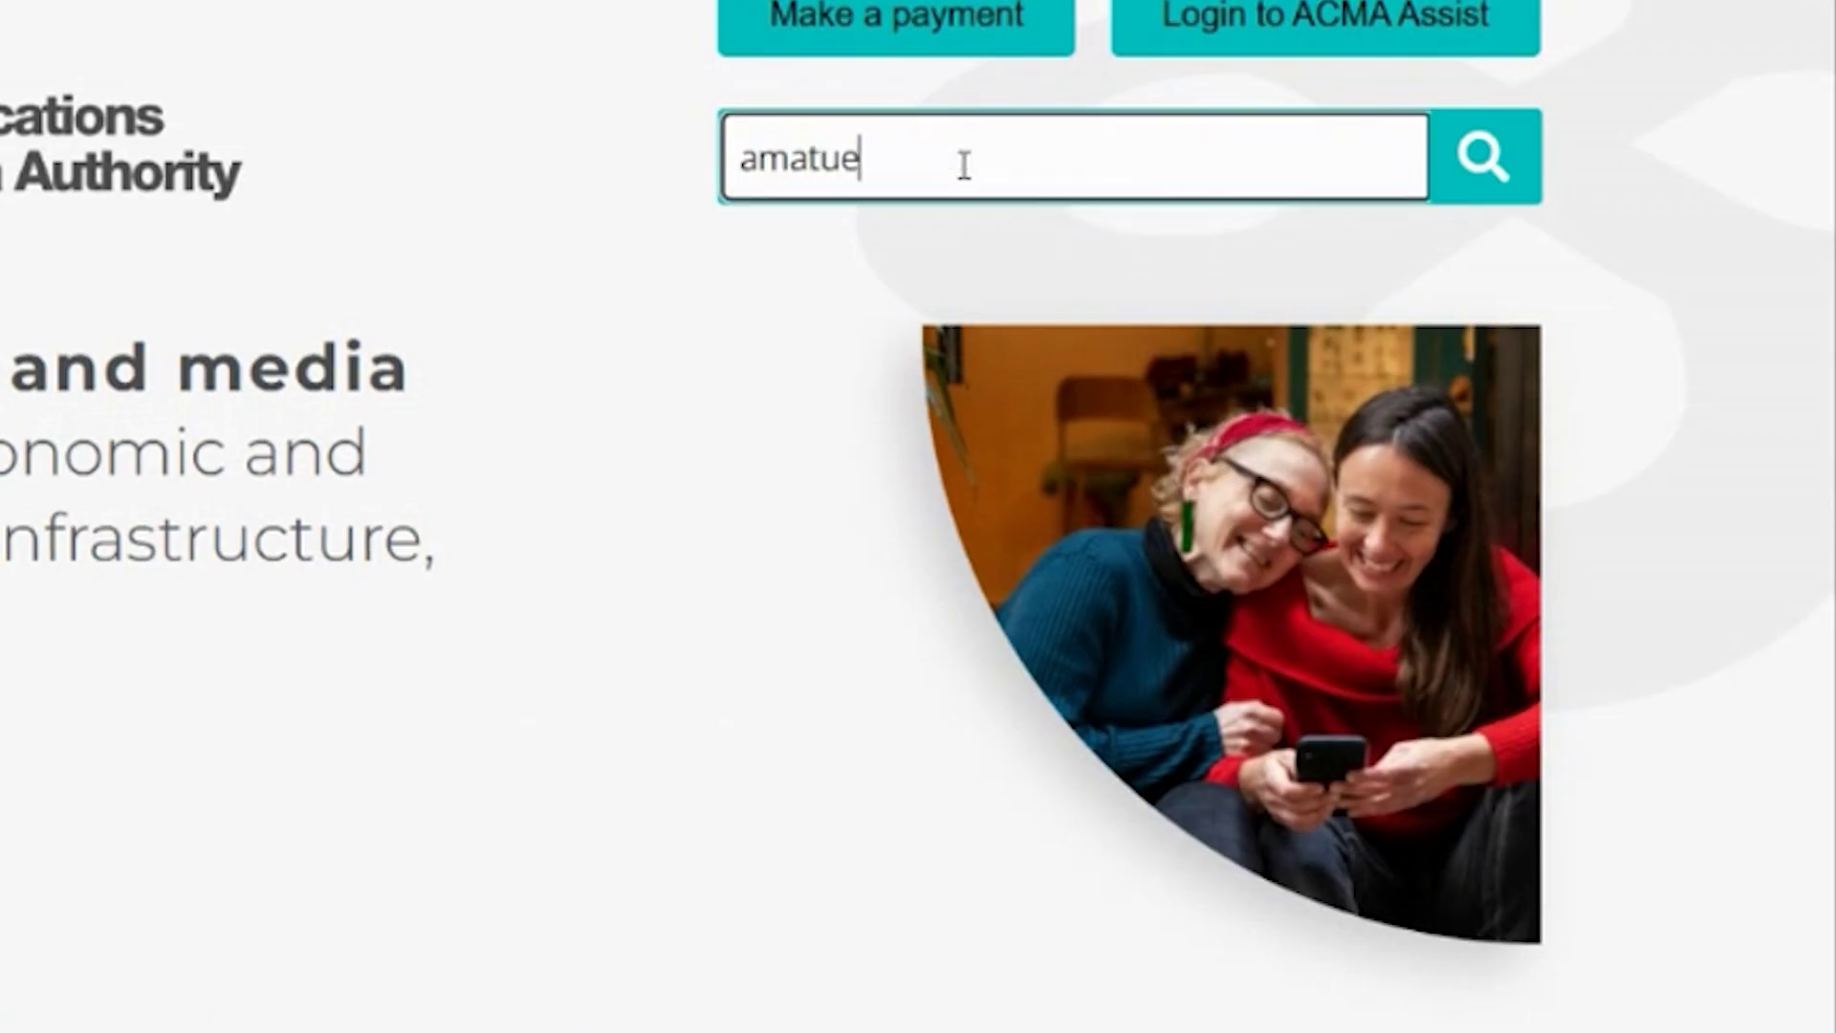
{"action": "type", "text": "r"}
{"action": "key", "text": "BackSpace"}
{"action": "key", "text": "BackSpace"}
{"action": "key", "text": "BackSpace"}
{"action": "type", "text": "euir"}
{"action": "key", "text": "BackSpace"}
{"action": "type", "text": "radio"}
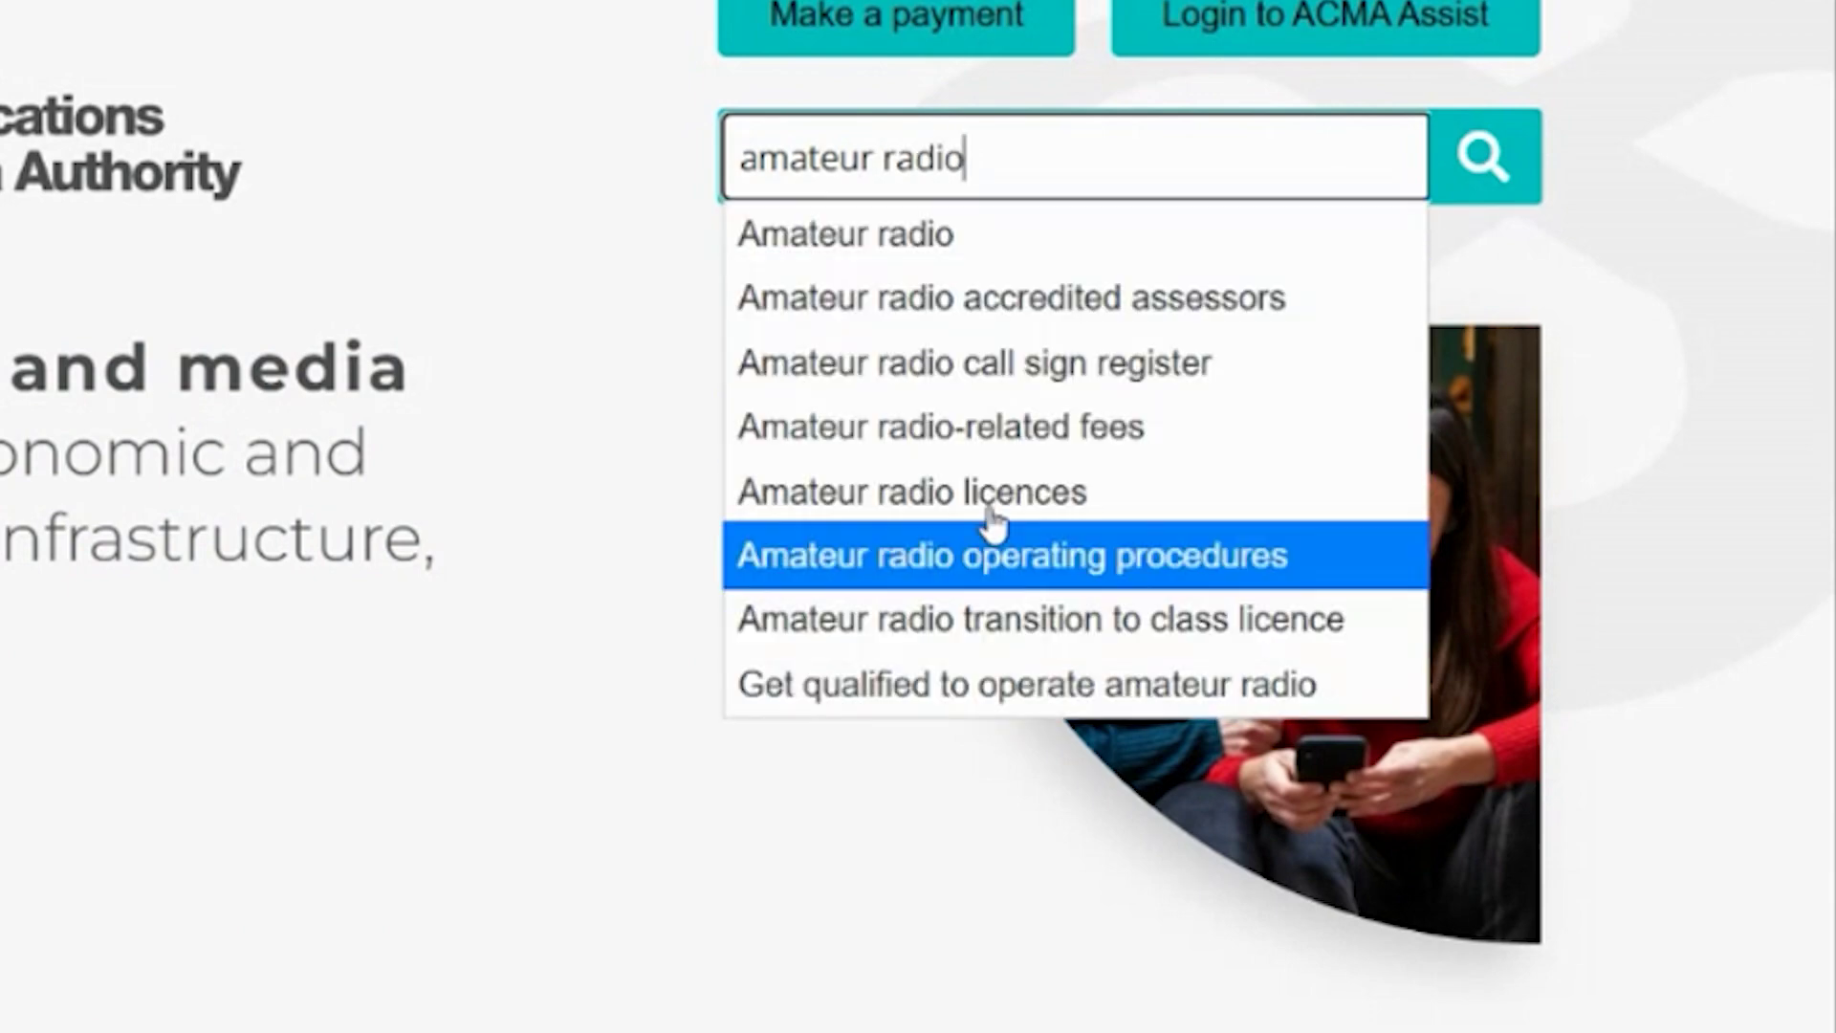
{"action": "left_click", "coordinate": [919, 239]}
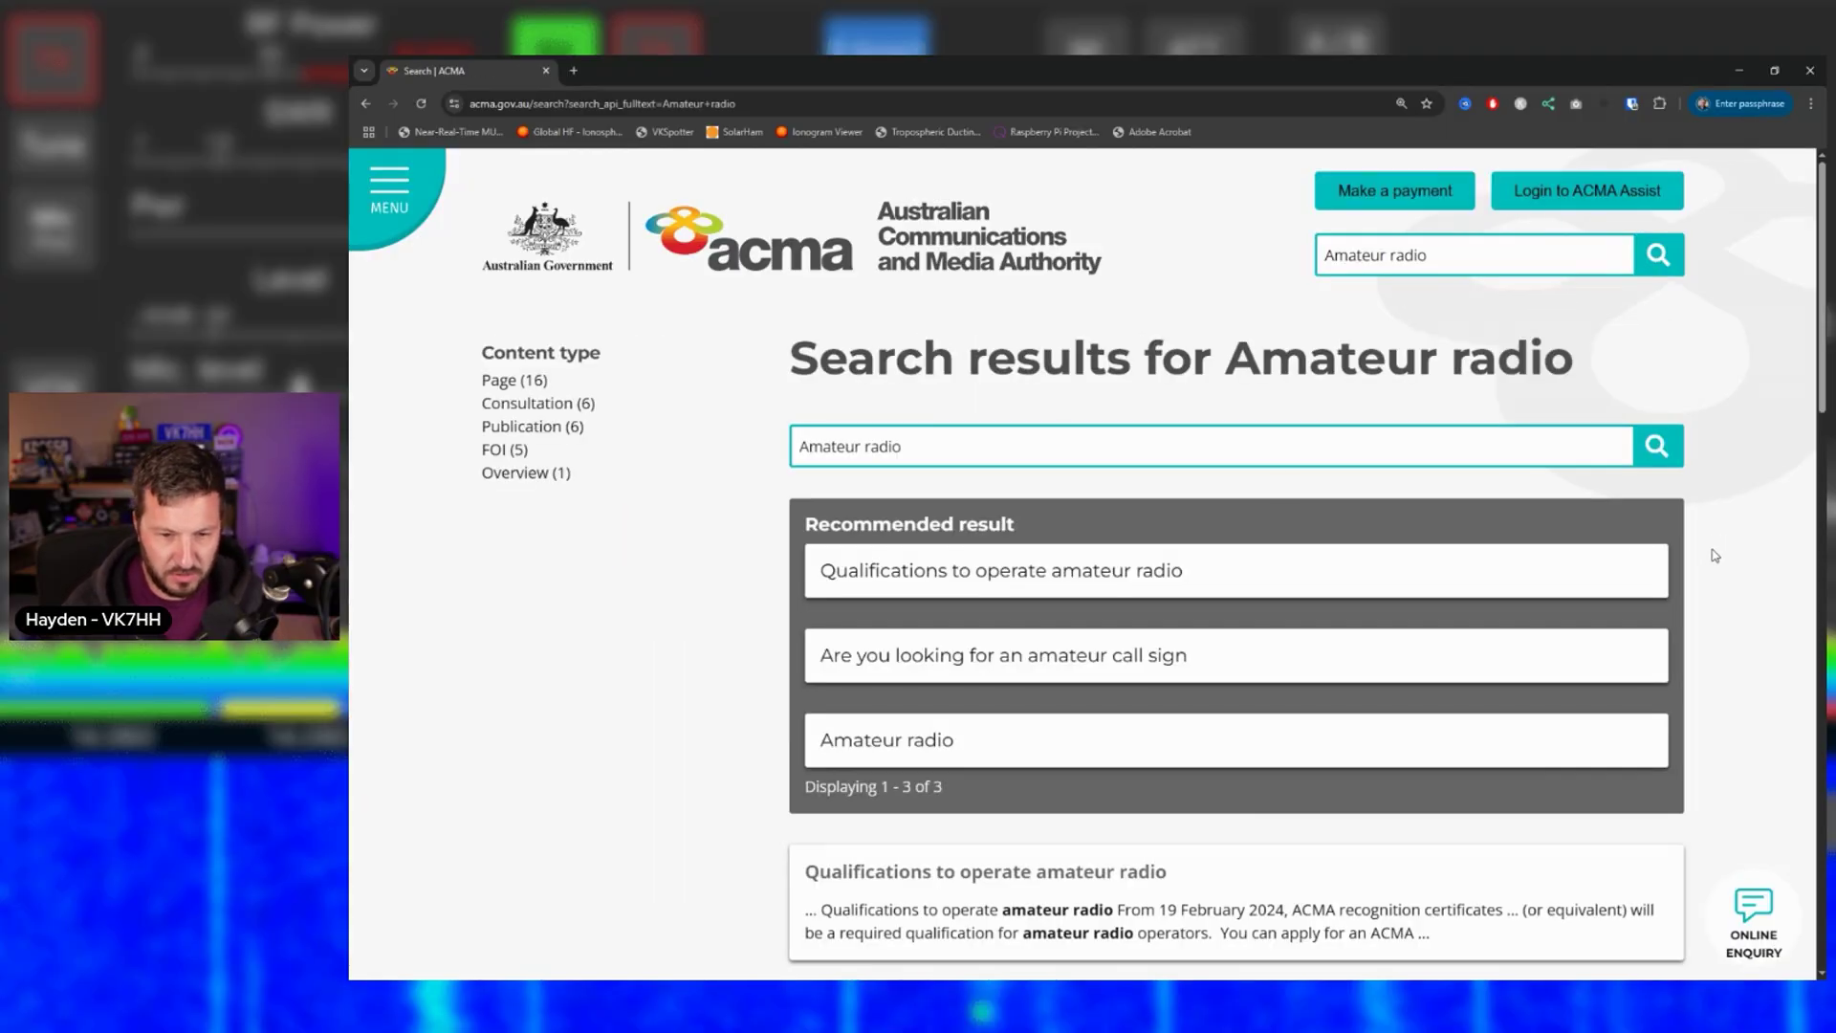
{"action": "scroll", "coordinate": [1717, 549], "scroll_direction": "down", "scroll_amount": 1}
{"action": "scroll", "coordinate": [1712, 564], "scroll_direction": "up", "scroll_amount": 1}
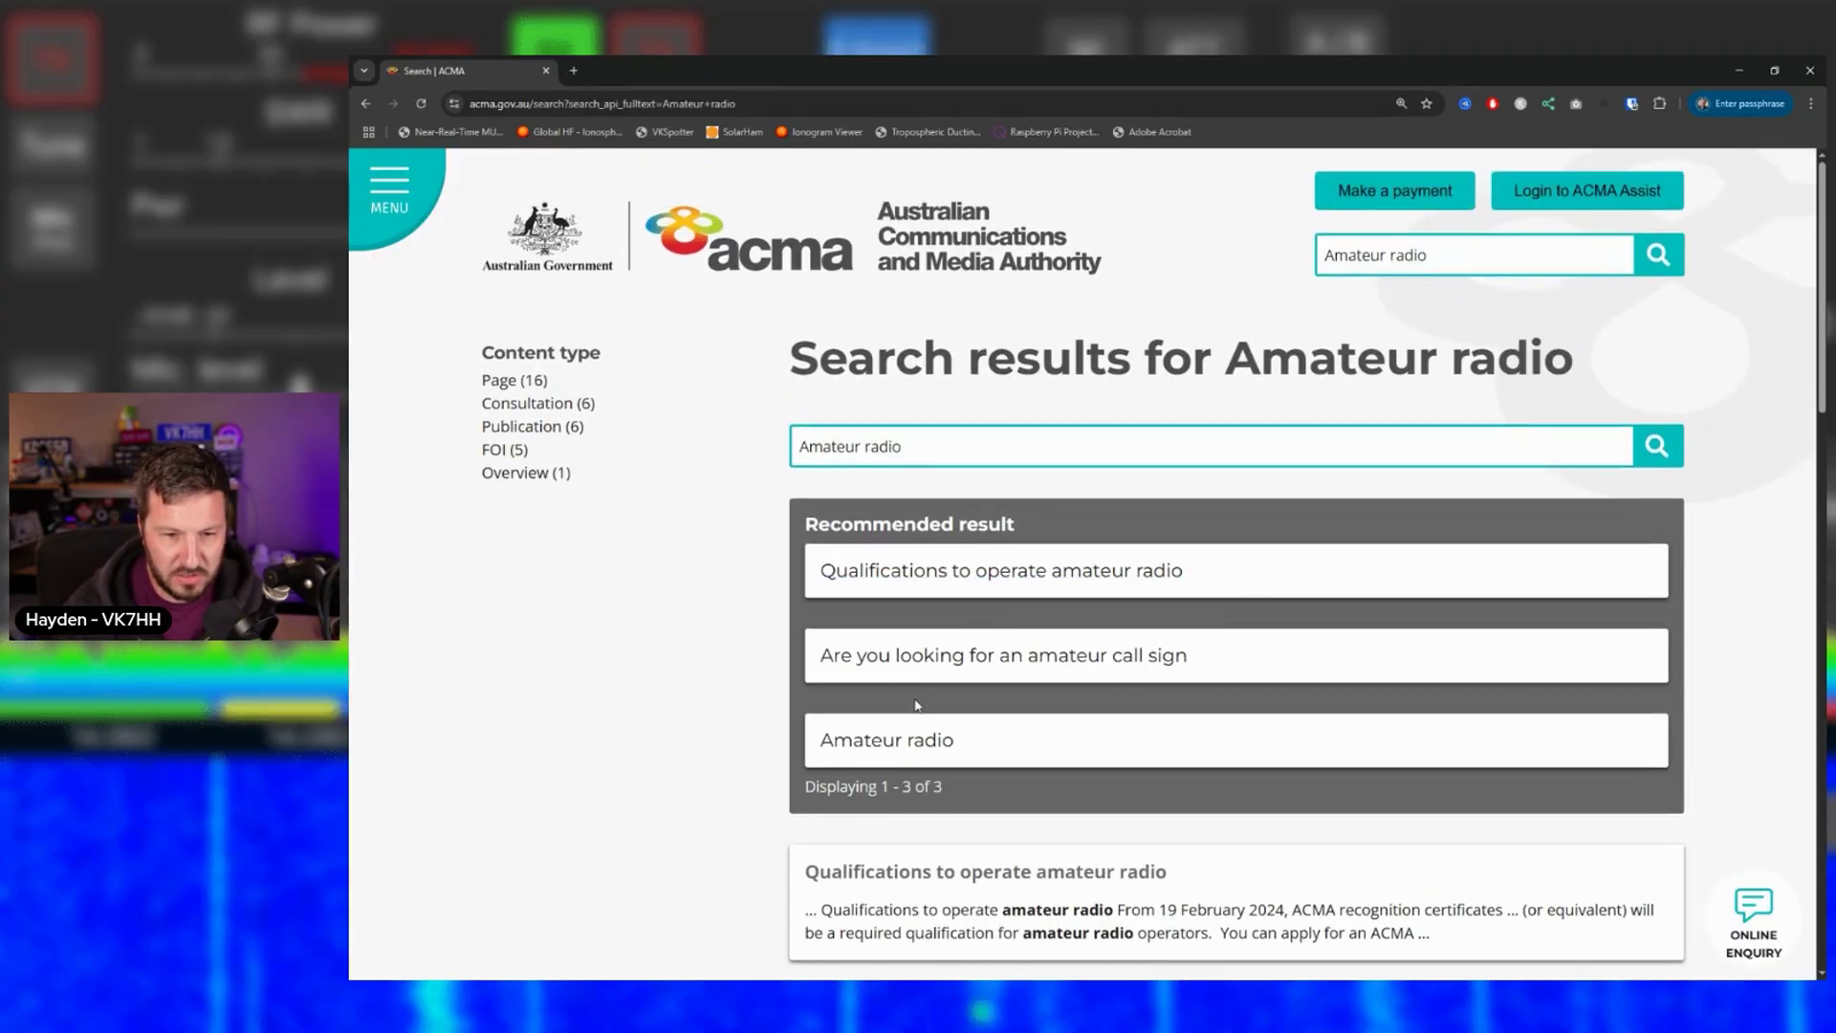
Step: Open the 'Amateur radio' recommended result and browse down through its topic cards and back
{"action": "left_click", "coordinate": [891, 743]}
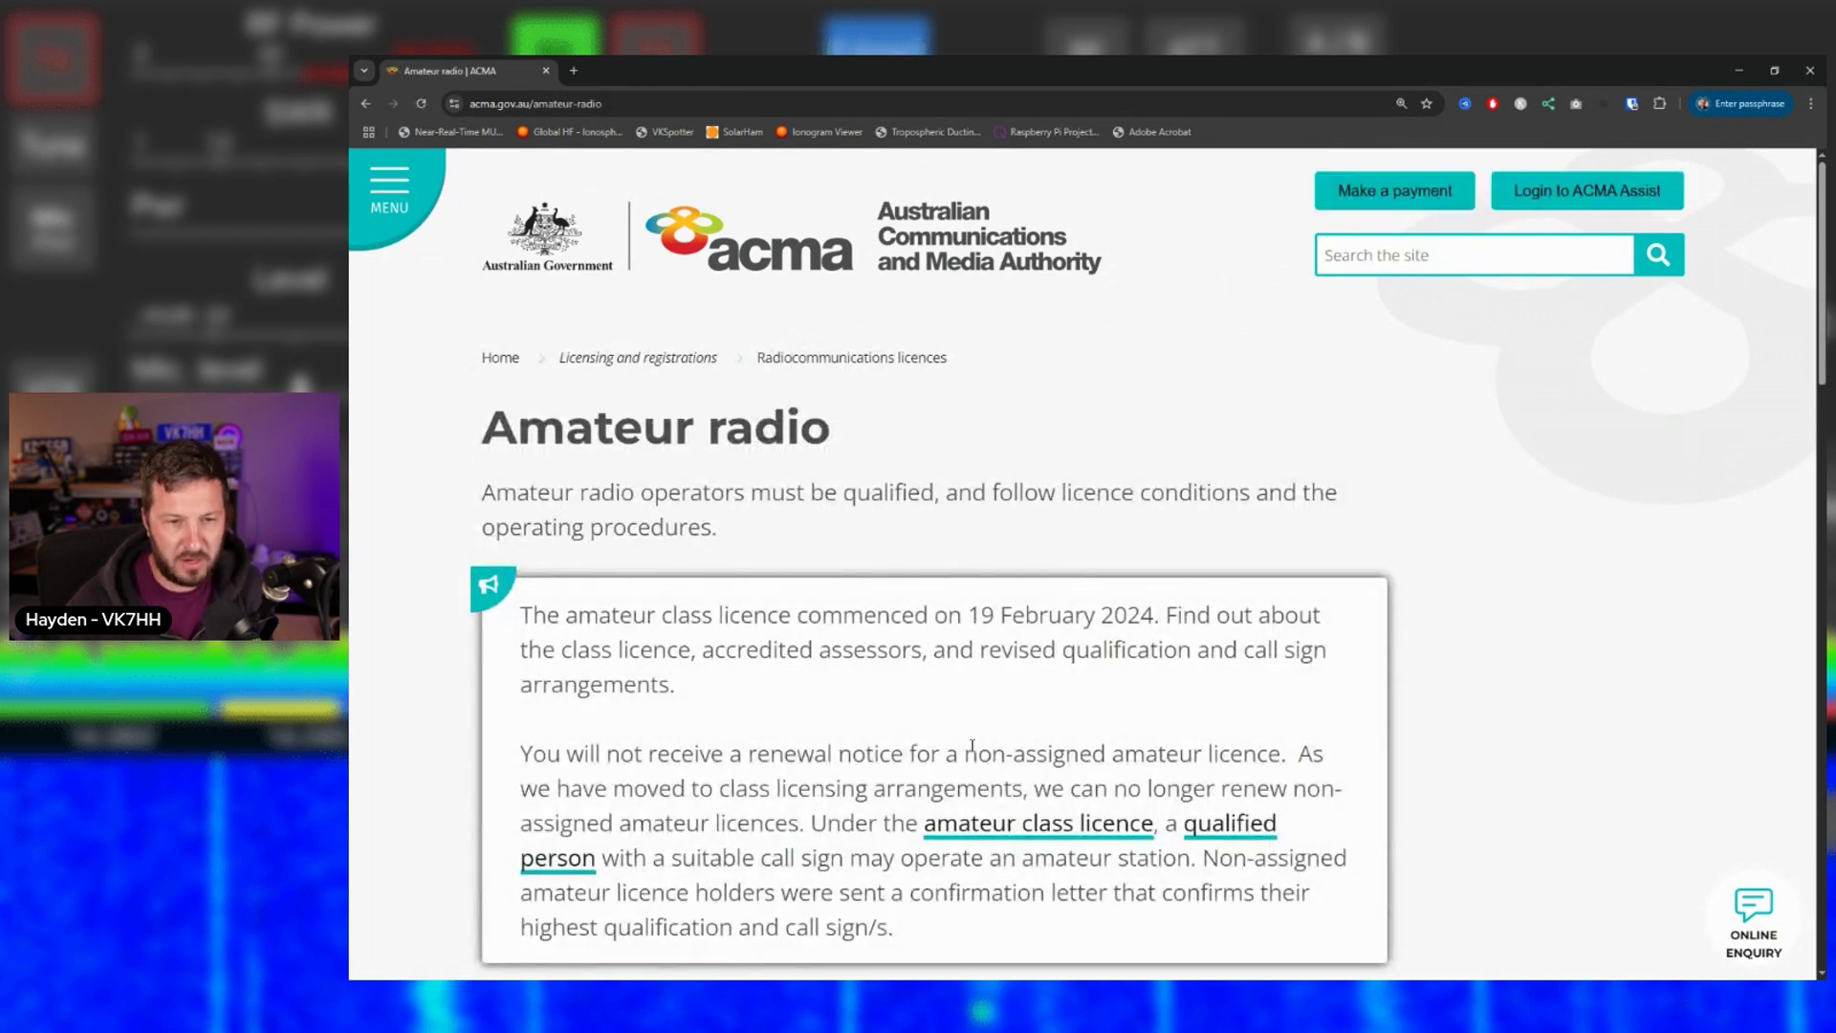
{"action": "scroll", "coordinate": [1324, 693], "scroll_direction": "down", "scroll_amount": 2}
{"action": "scroll", "coordinate": [1324, 693], "scroll_direction": "down", "scroll_amount": 3}
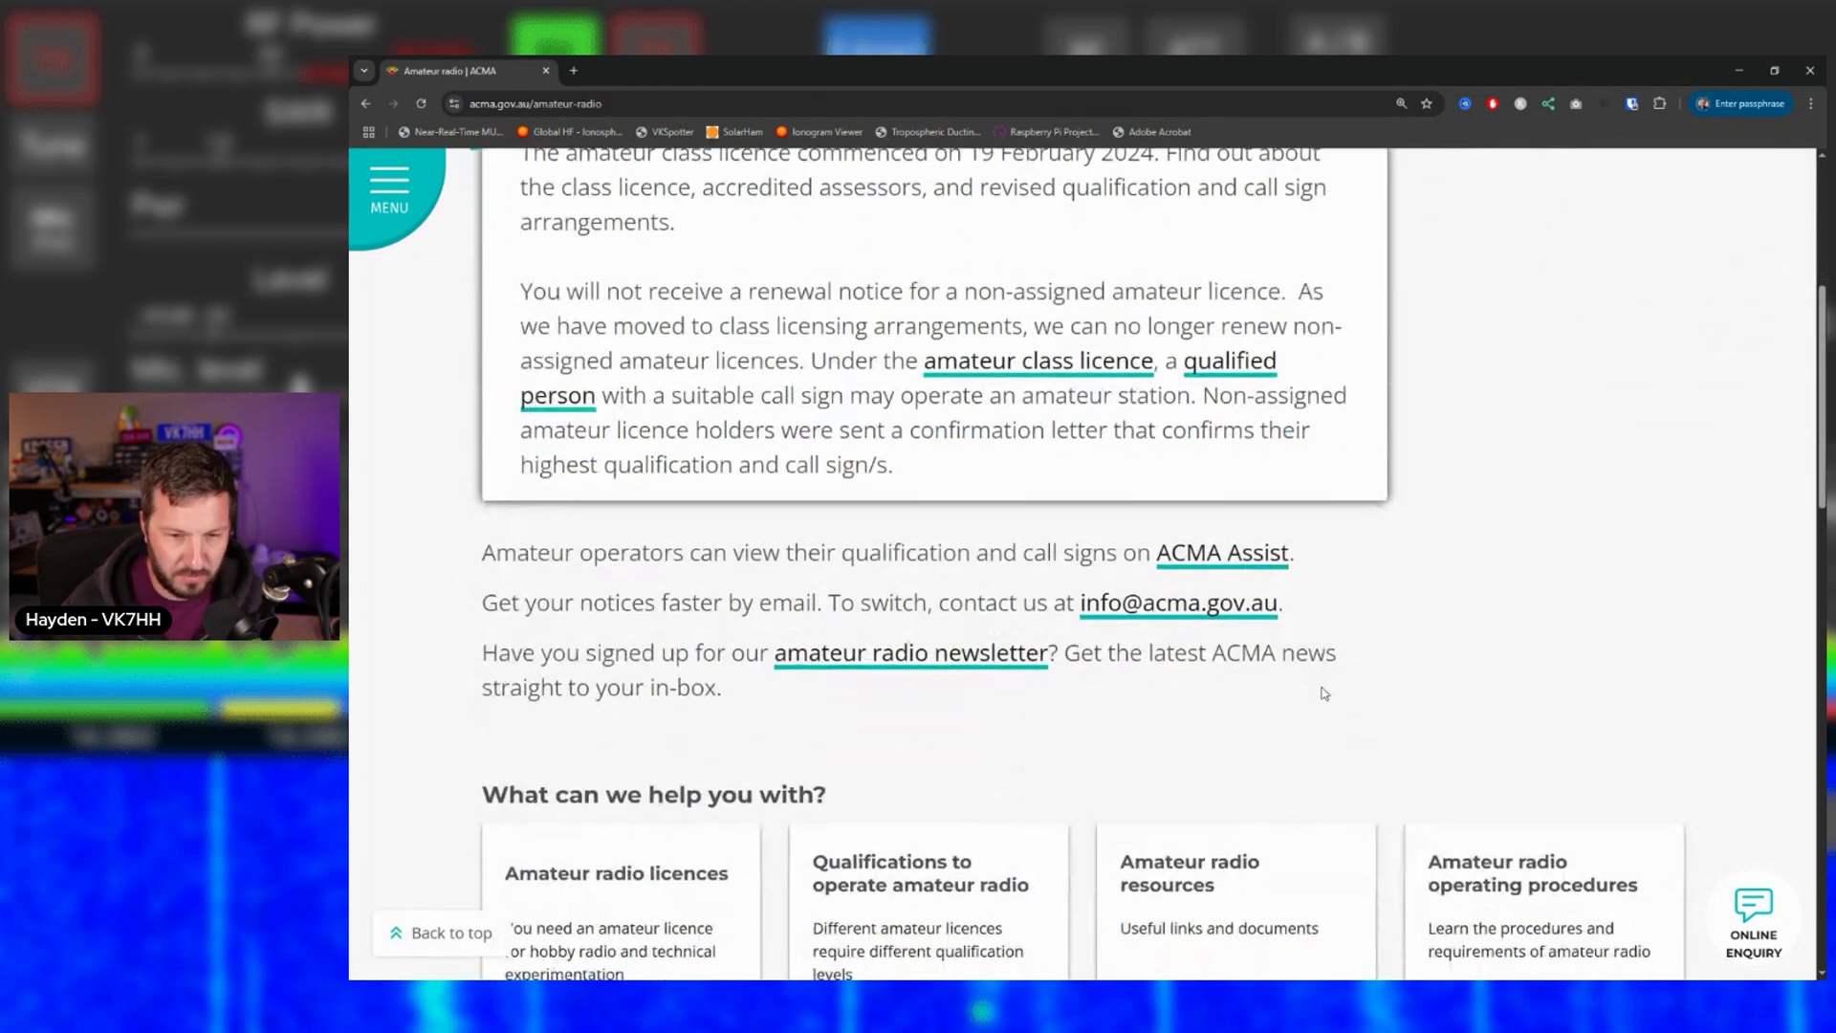
{"action": "scroll", "coordinate": [1324, 694], "scroll_direction": "down", "scroll_amount": 4}
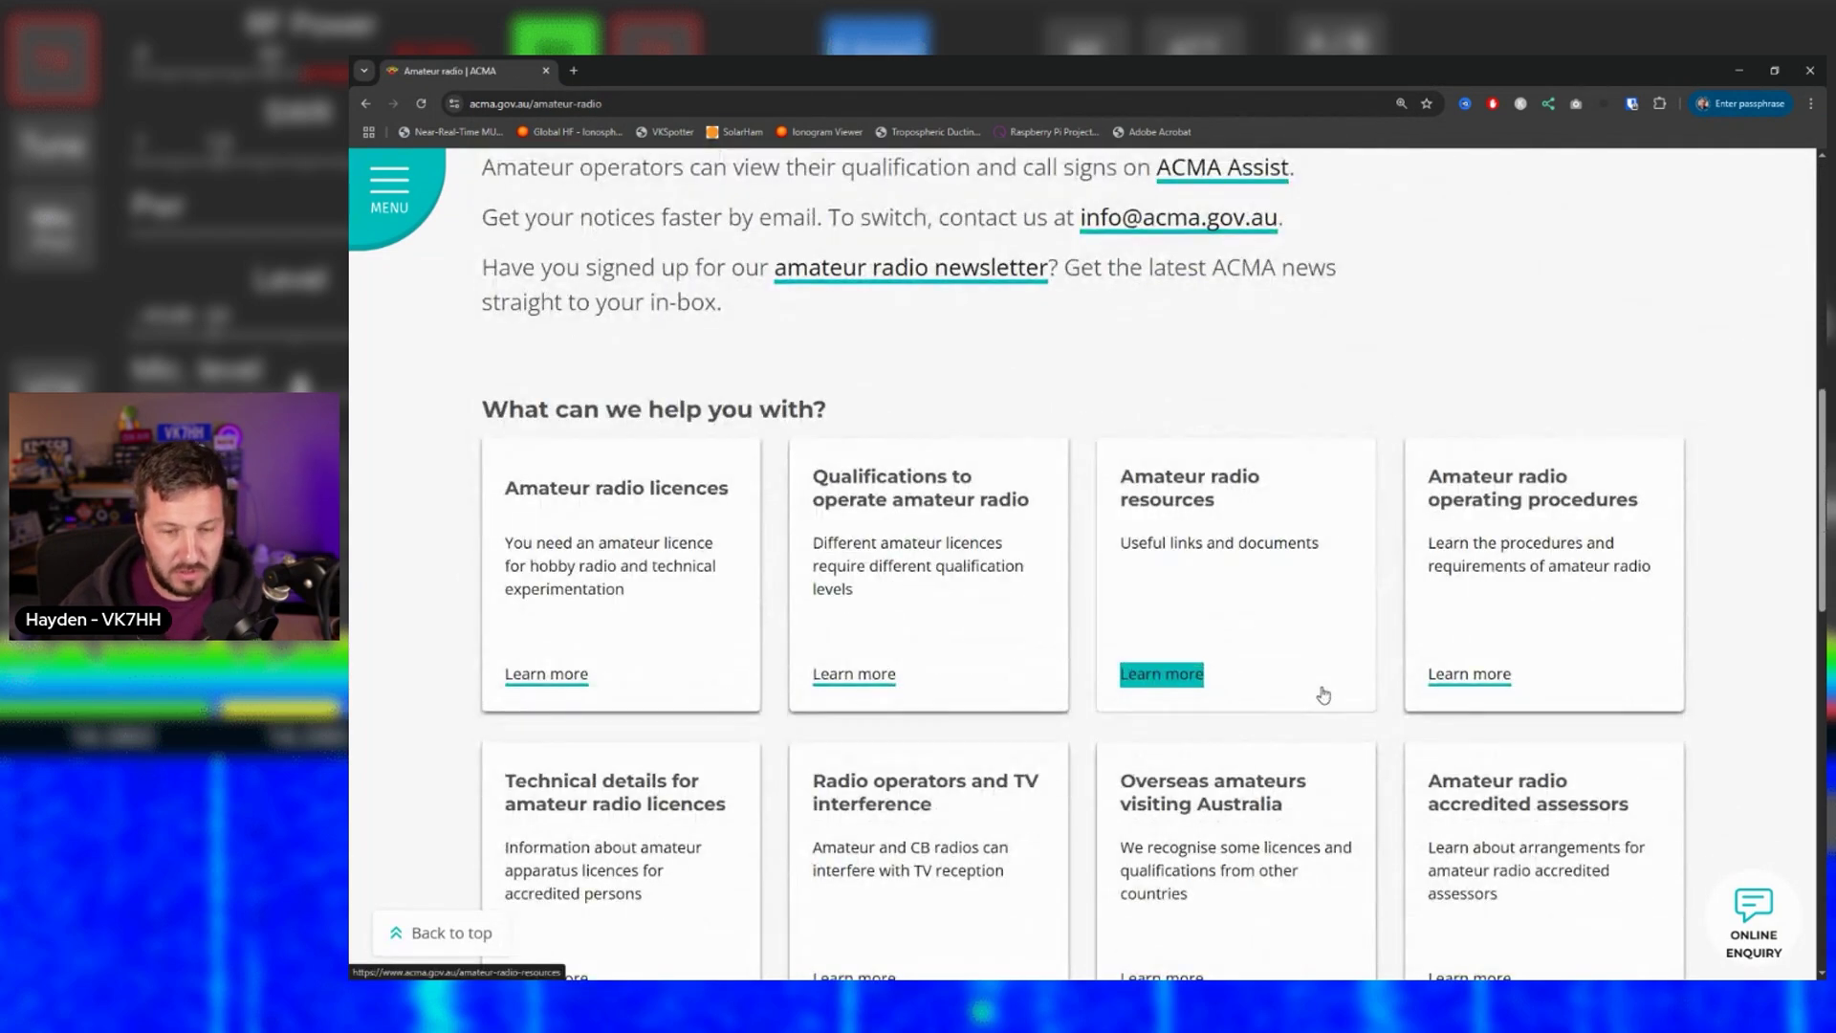
{"action": "scroll", "coordinate": [1325, 689], "scroll_direction": "down", "scroll_amount": 1}
{"action": "scroll", "coordinate": [975, 570], "scroll_direction": "down", "scroll_amount": 1}
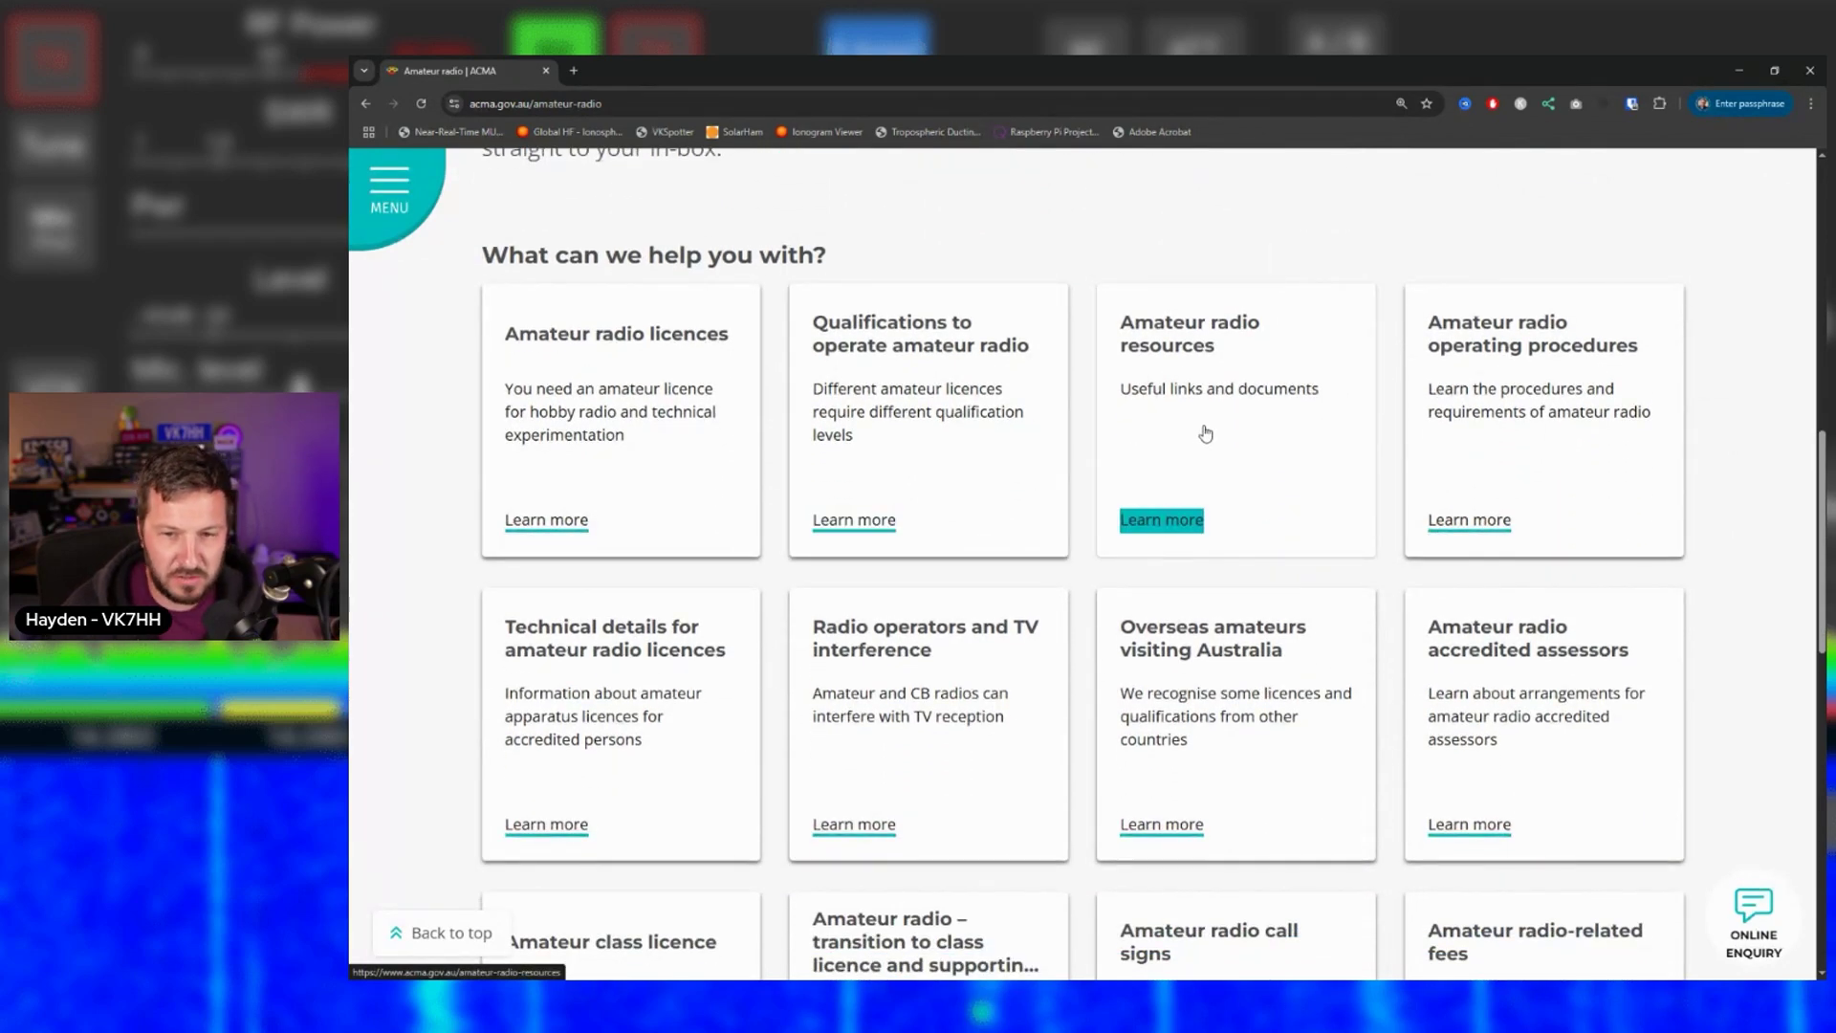
{"action": "scroll", "coordinate": [1205, 433], "scroll_direction": "down", "scroll_amount": 1}
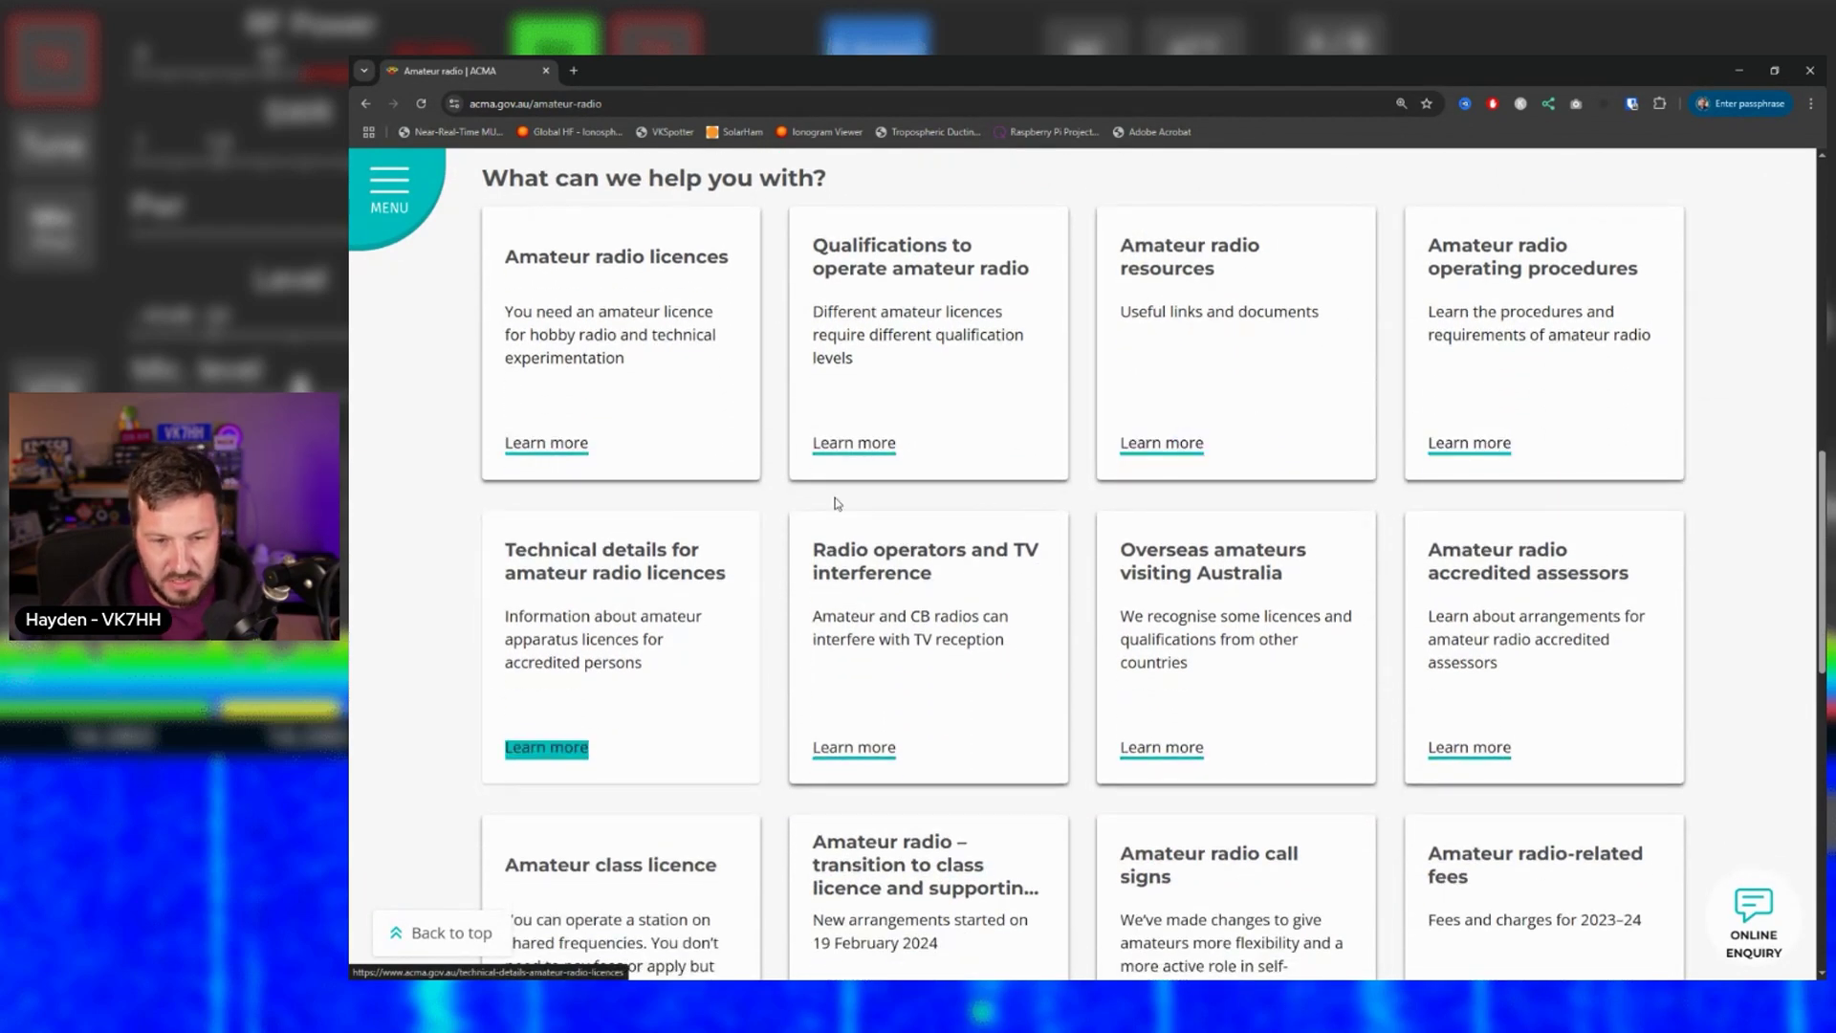
{"action": "scroll", "coordinate": [1041, 549], "scroll_direction": "down", "scroll_amount": 1}
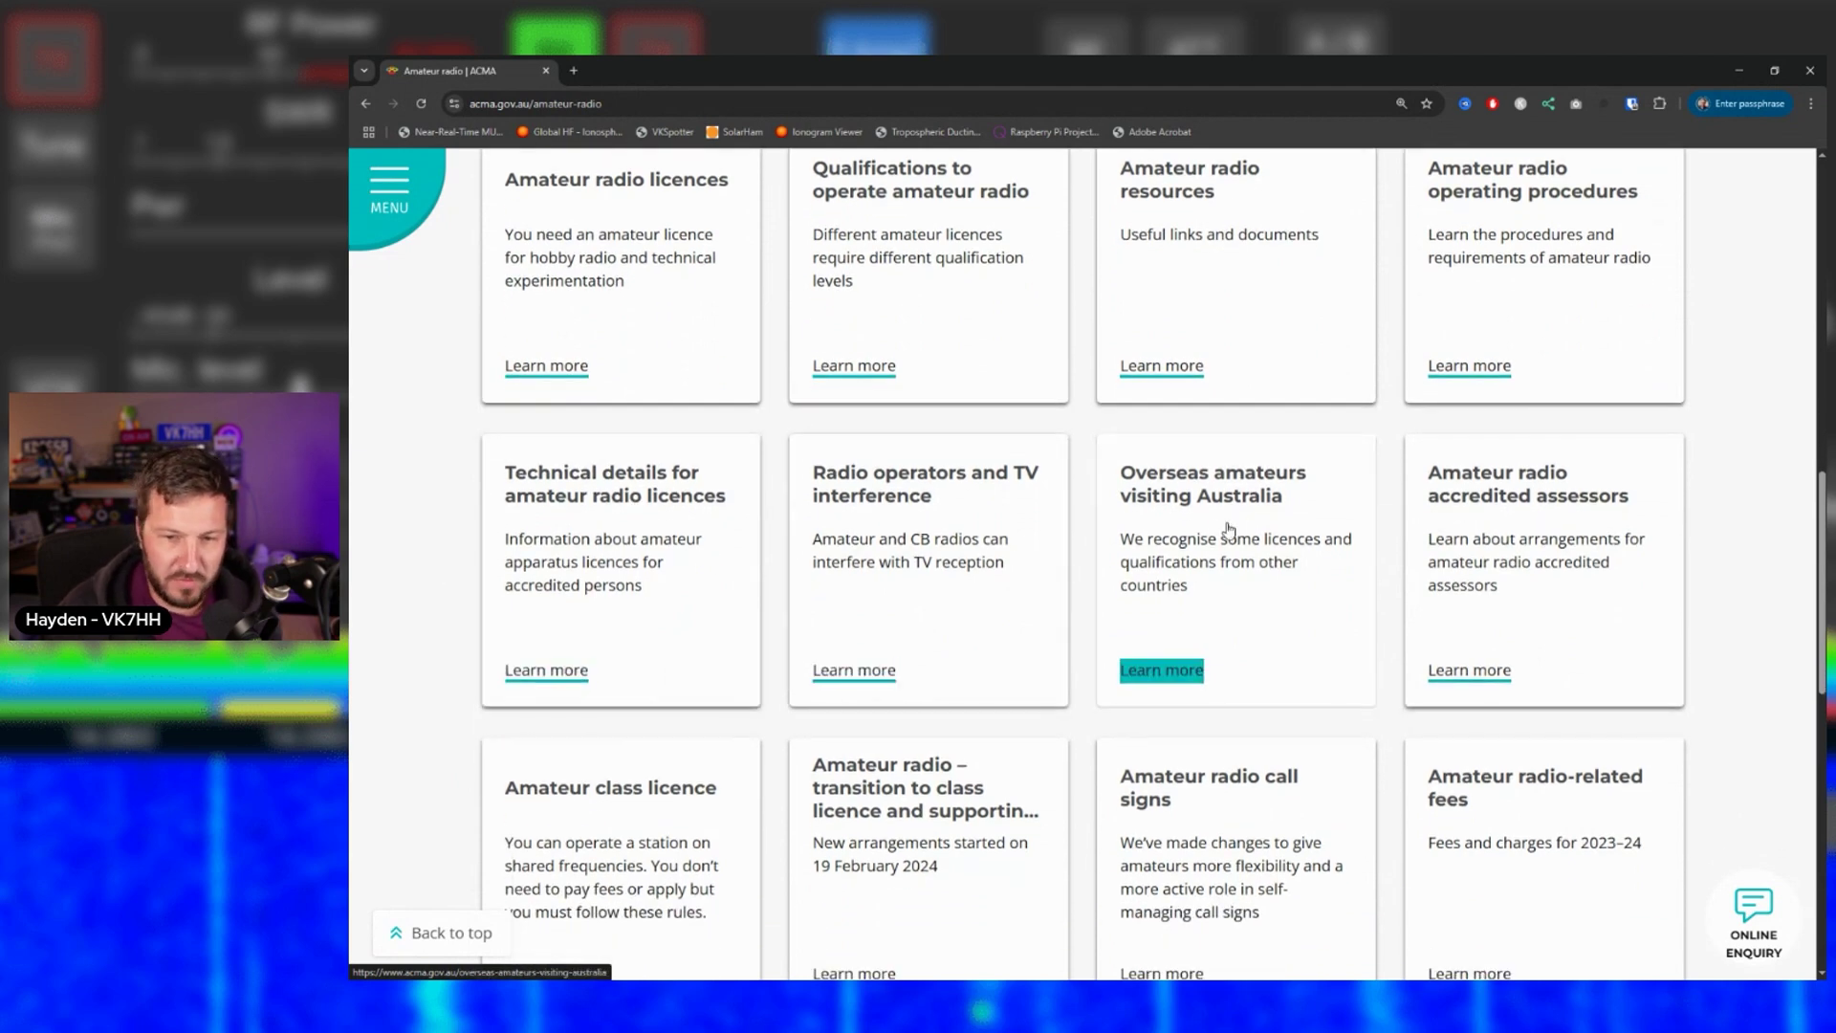
{"action": "scroll", "coordinate": [1229, 529], "scroll_direction": "down", "scroll_amount": 2}
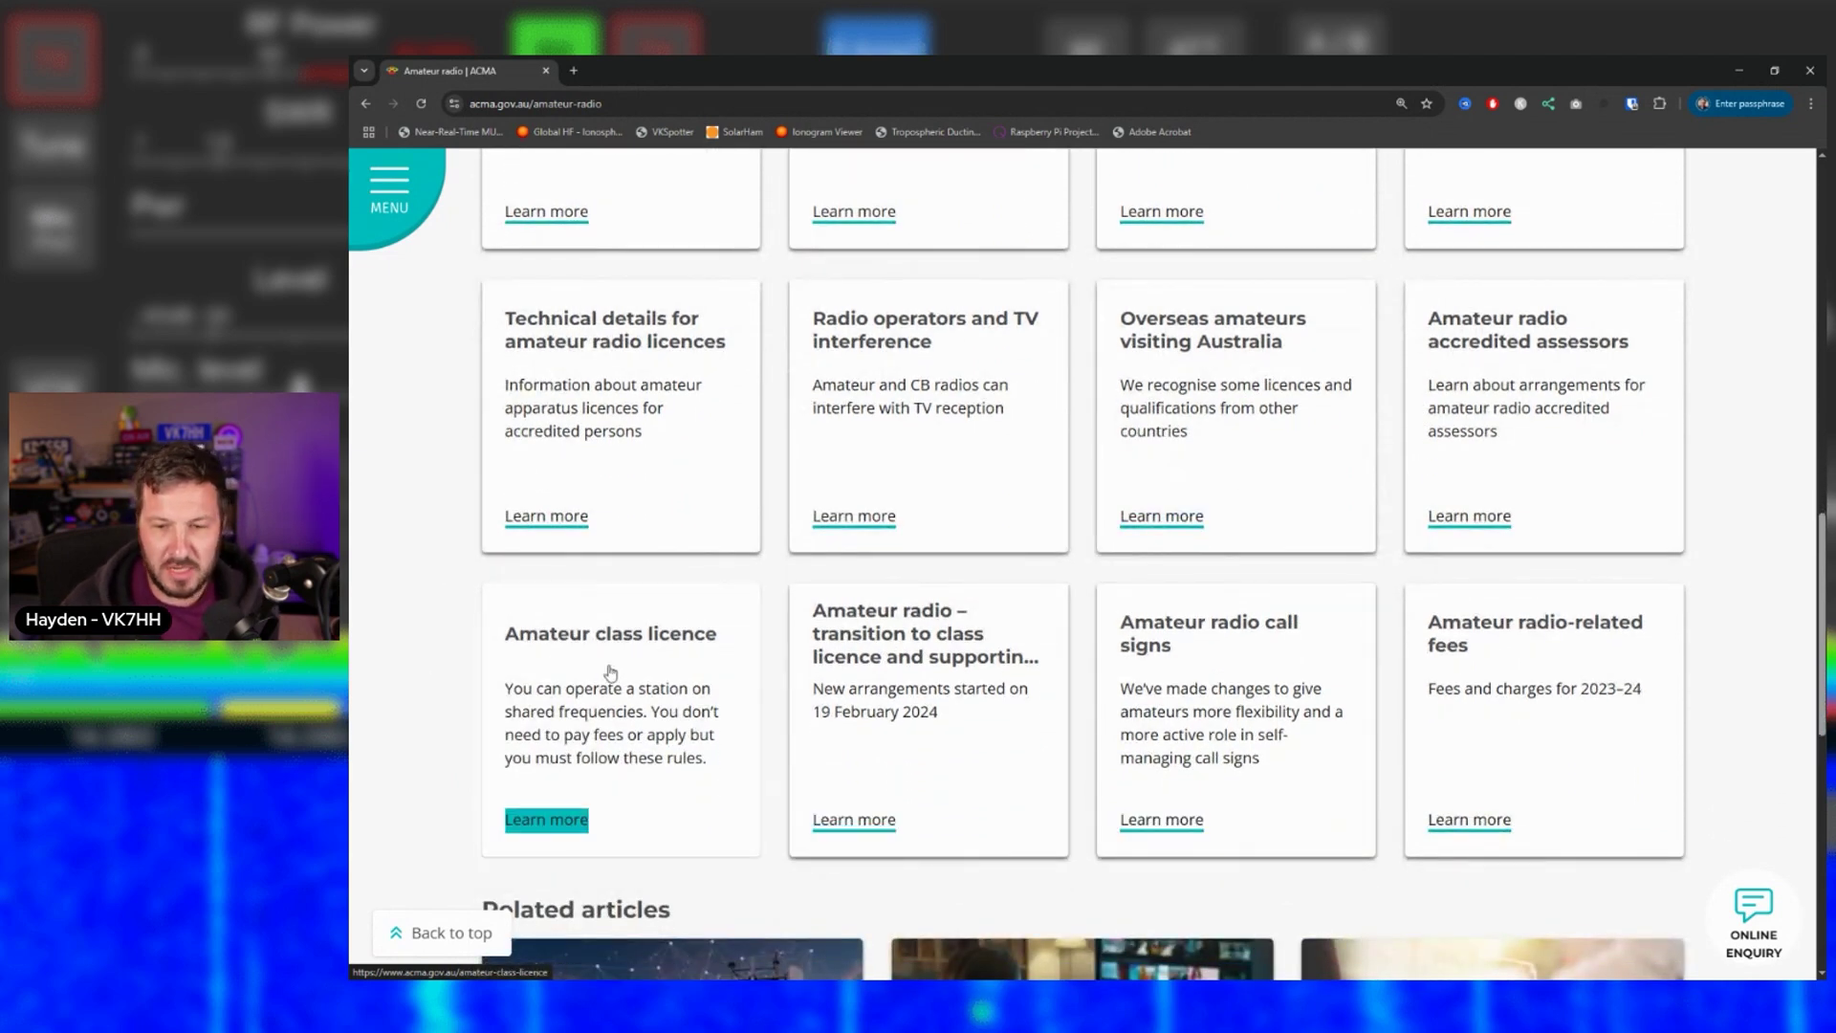
{"action": "scroll", "coordinate": [1067, 669], "scroll_direction": "up", "scroll_amount": 6}
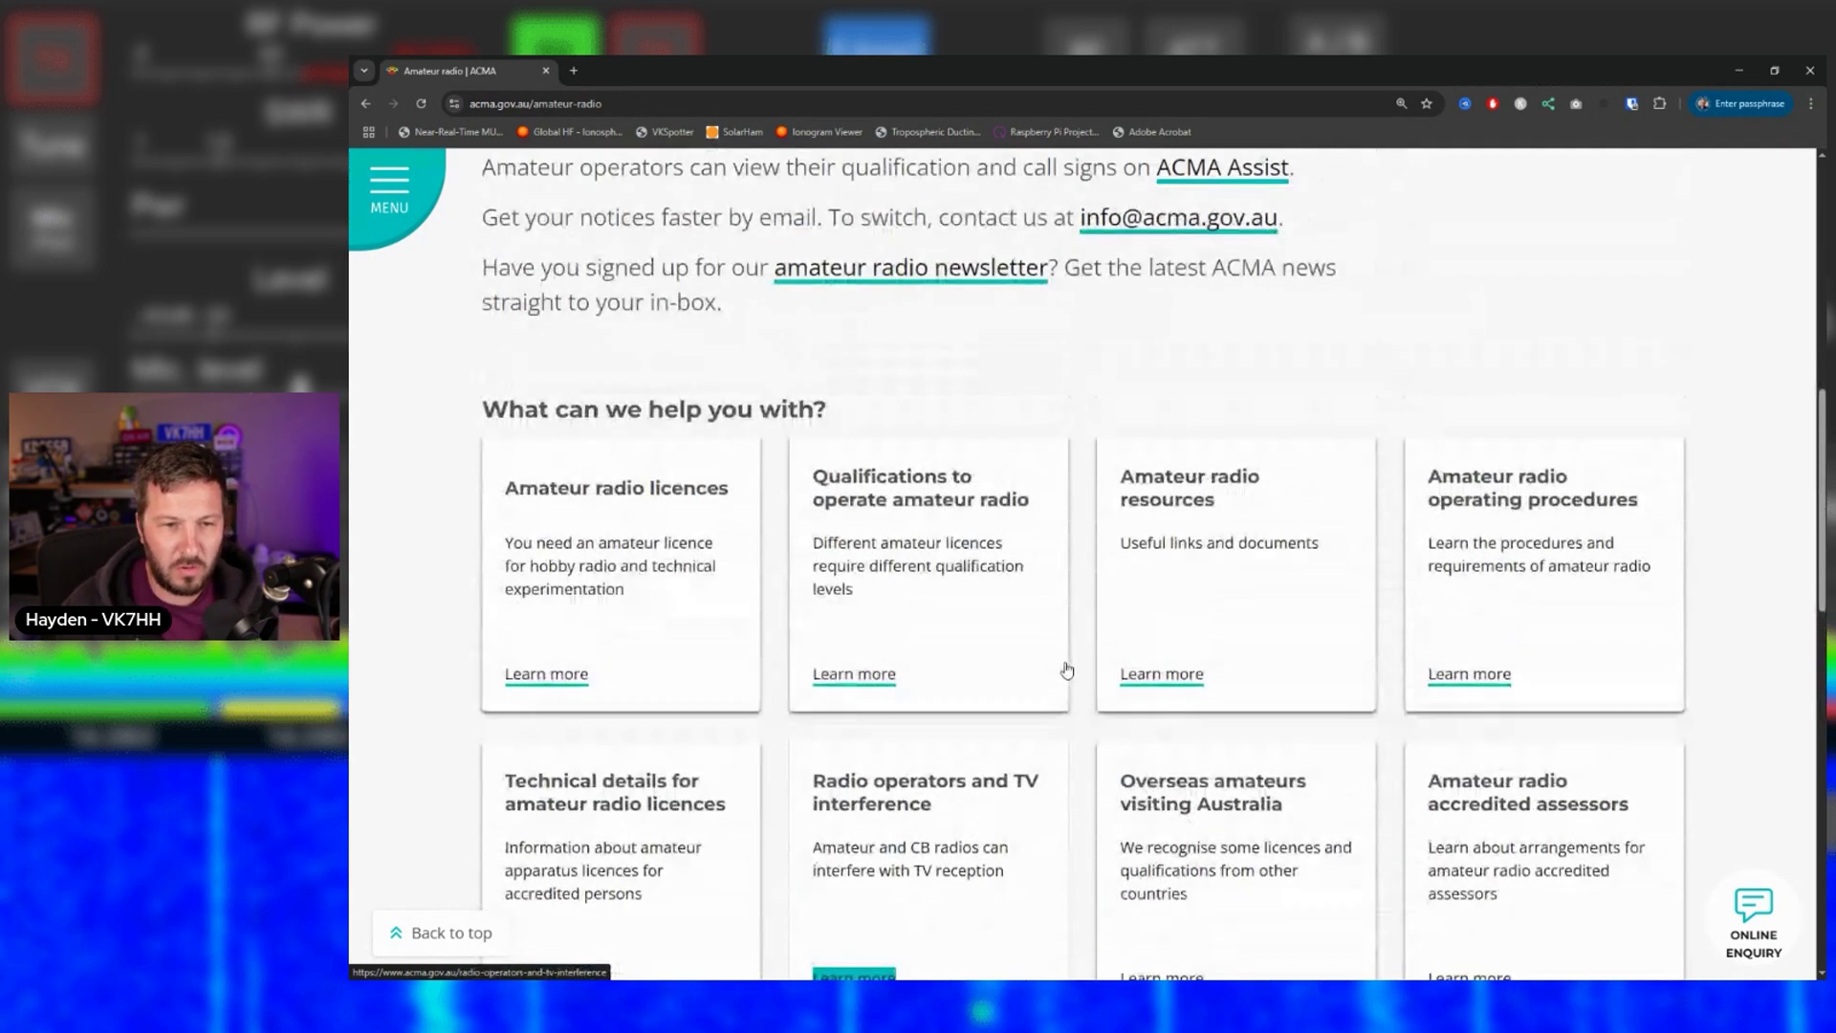
{"action": "scroll", "coordinate": [1067, 669], "scroll_direction": "up", "scroll_amount": 6}
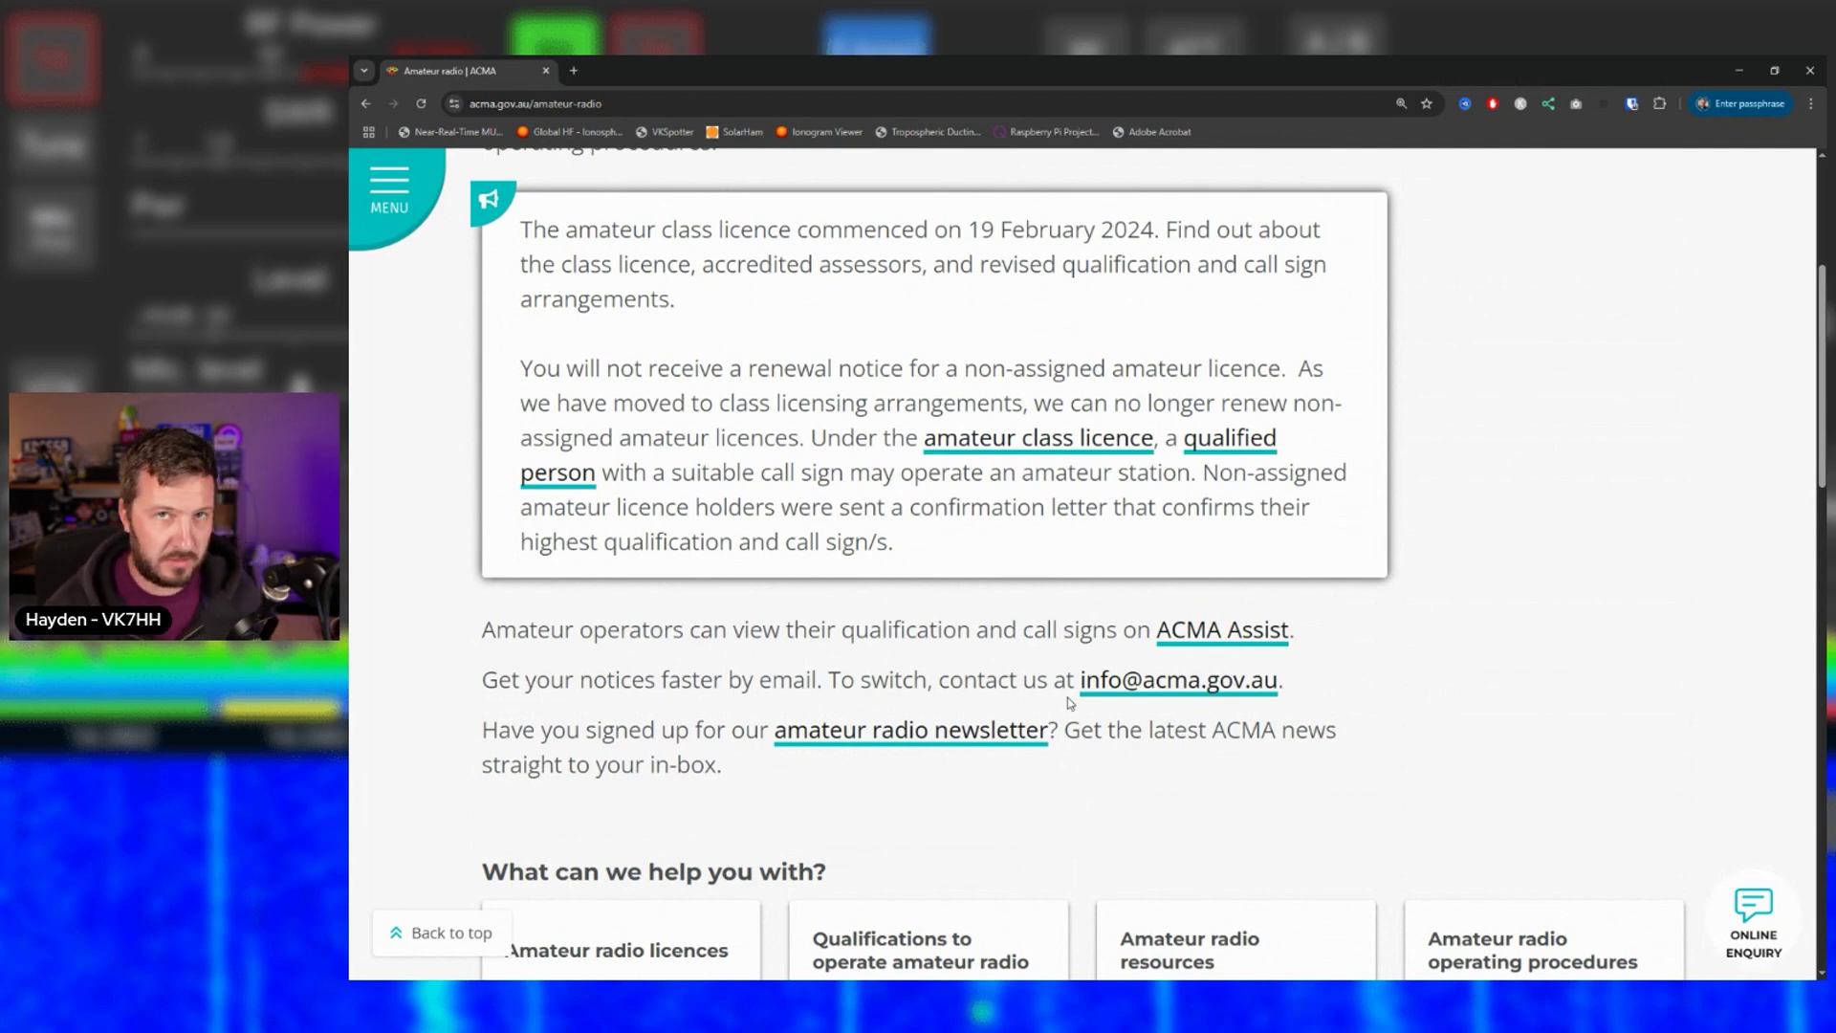
Step: Open the Subscribe to our news form from the amateur radio newsletter link
{"action": "left_click", "coordinate": [899, 738]}
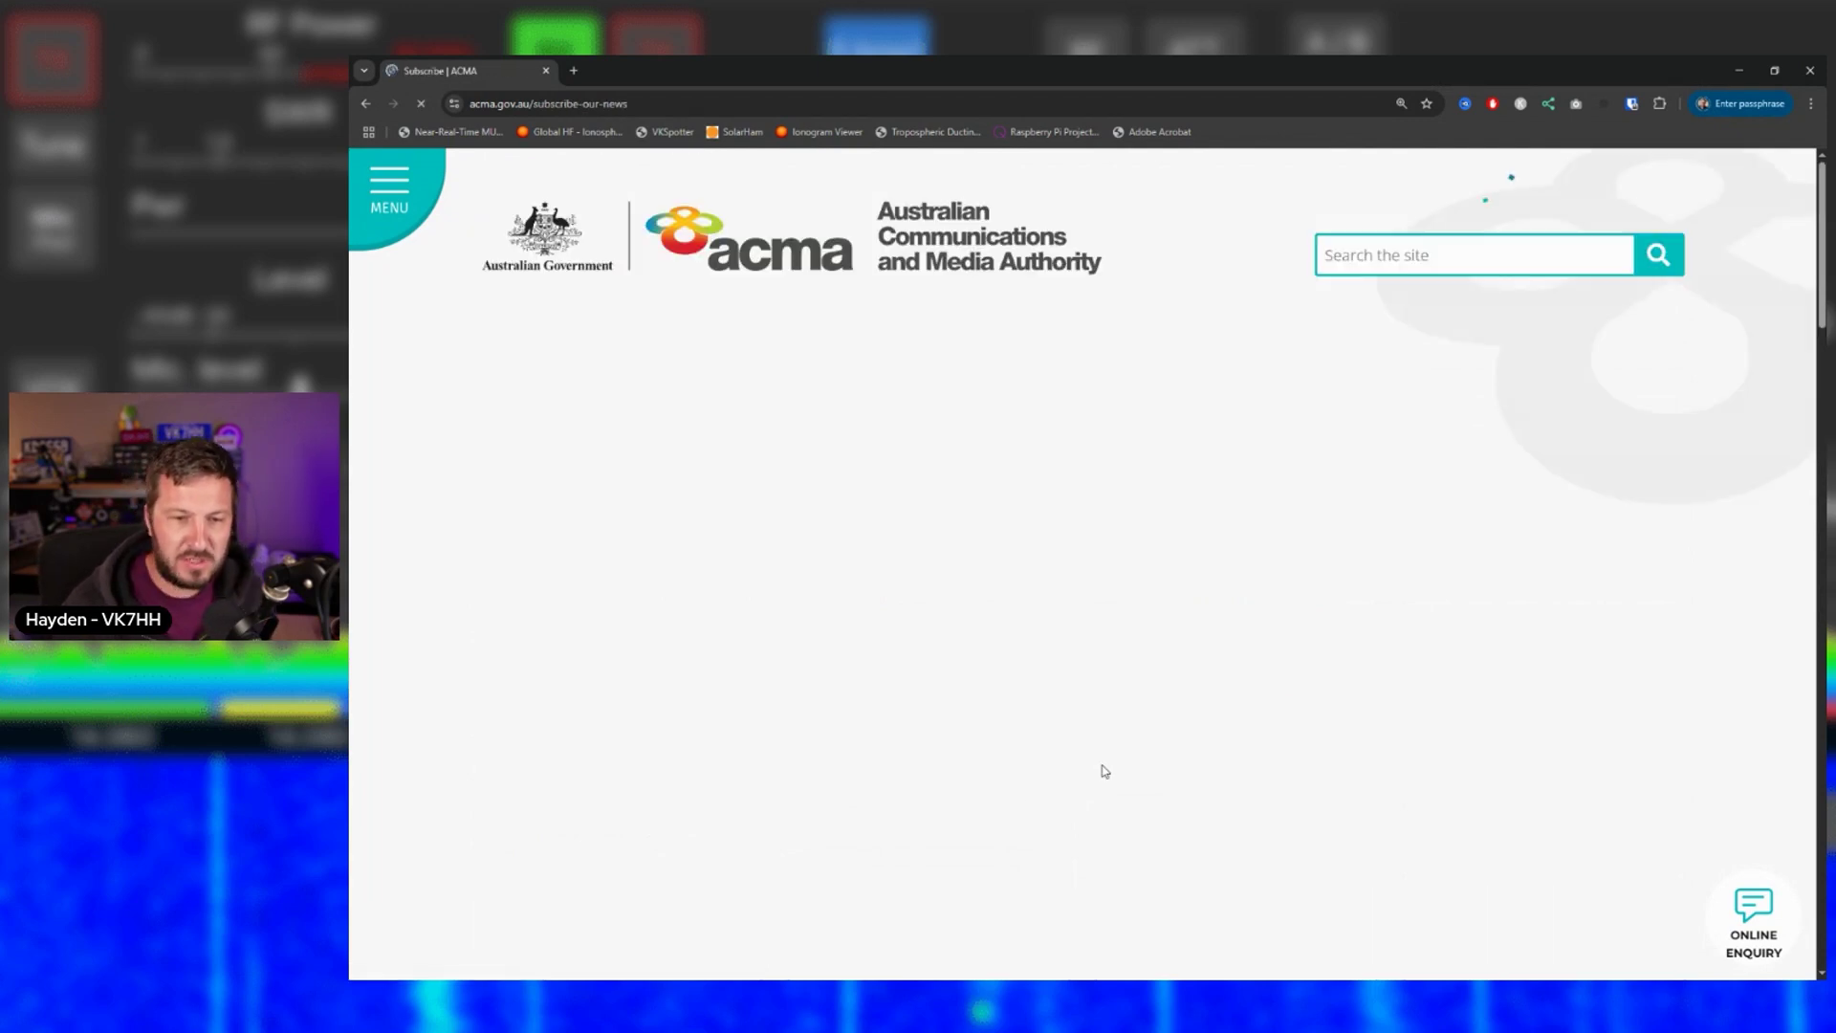
{"action": "scroll", "coordinate": [1119, 741], "scroll_direction": "down", "scroll_amount": 2}
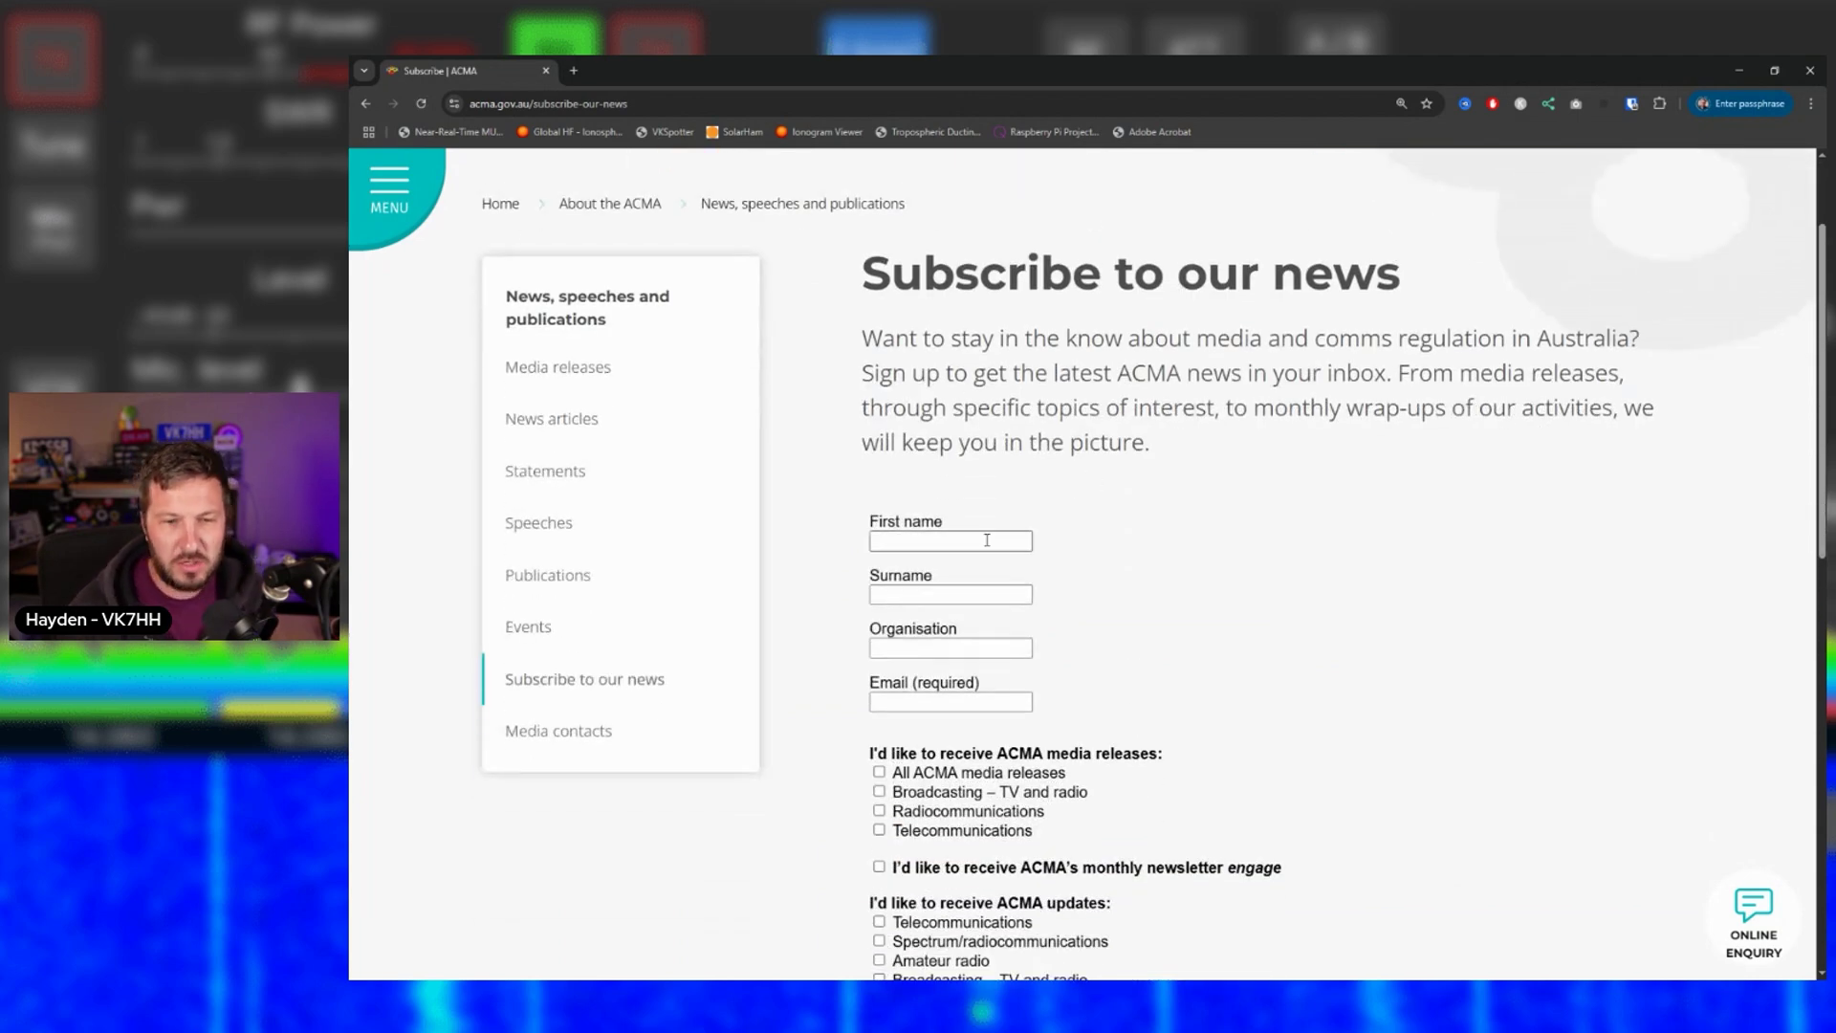
{"action": "scroll", "coordinate": [987, 540], "scroll_direction": "down", "scroll_amount": 3}
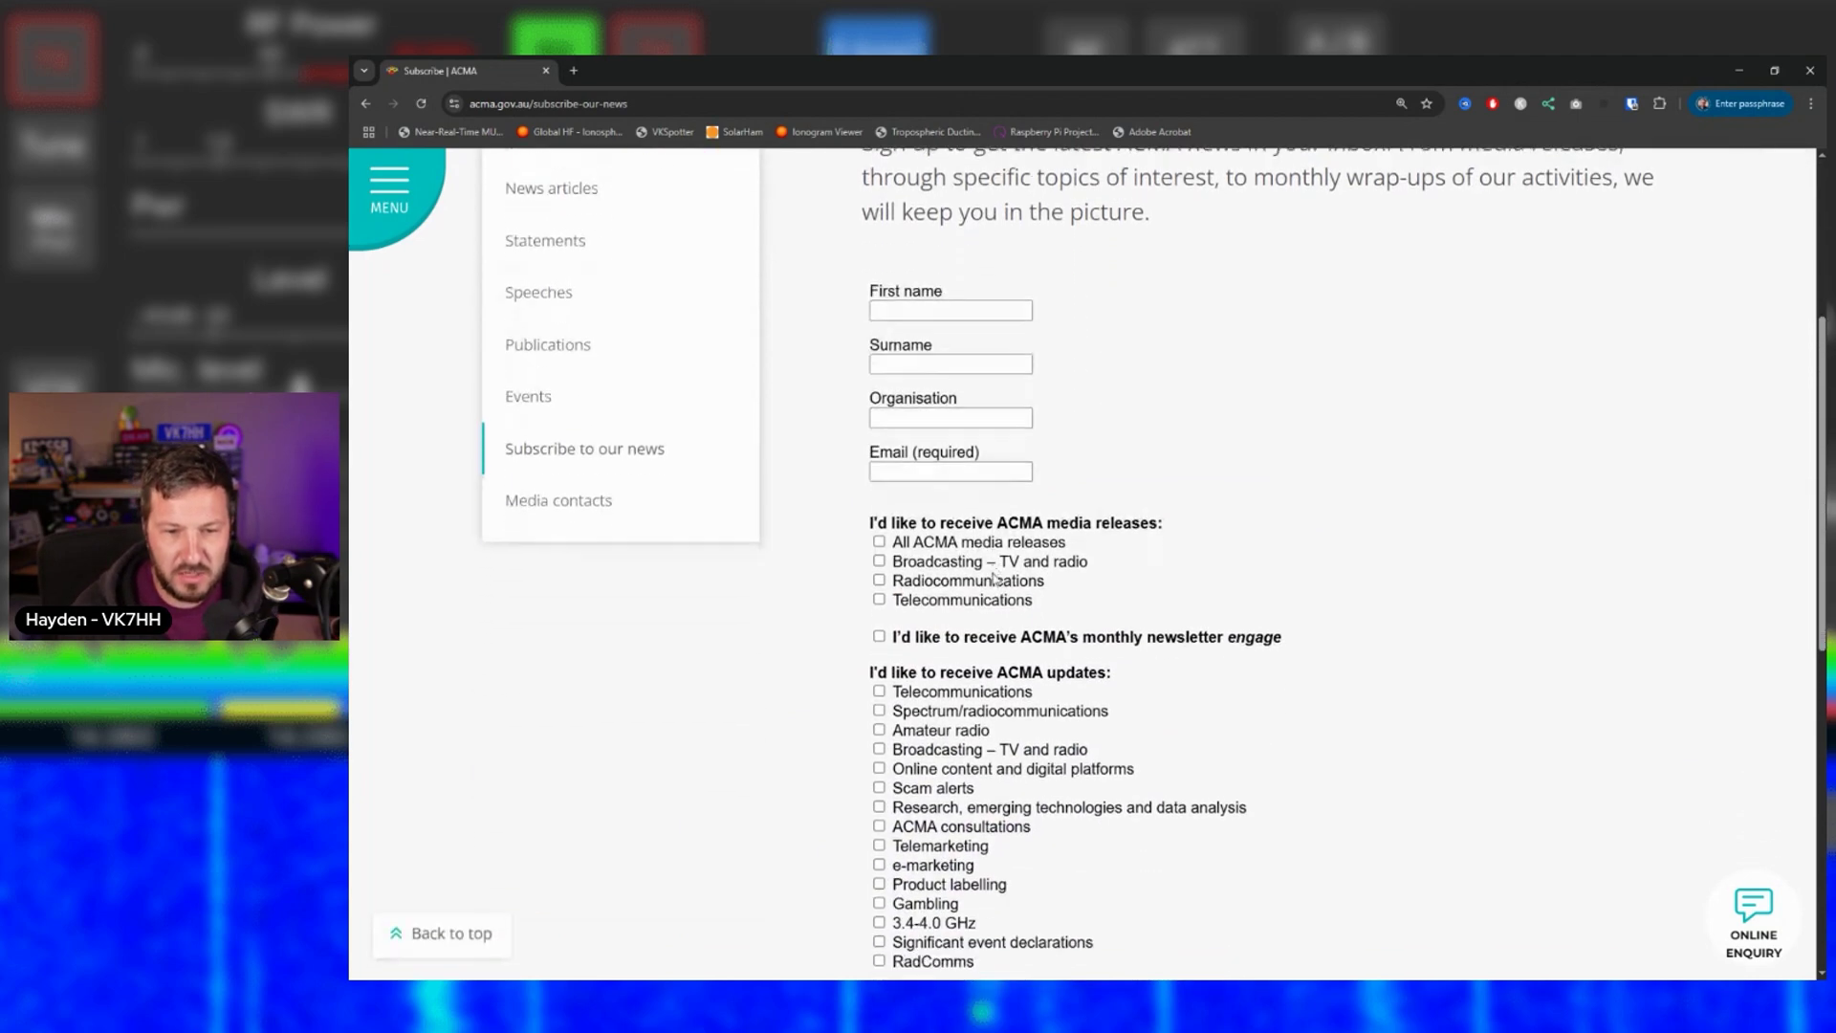
{"action": "scroll", "coordinate": [994, 579], "scroll_direction": "down", "scroll_amount": 1}
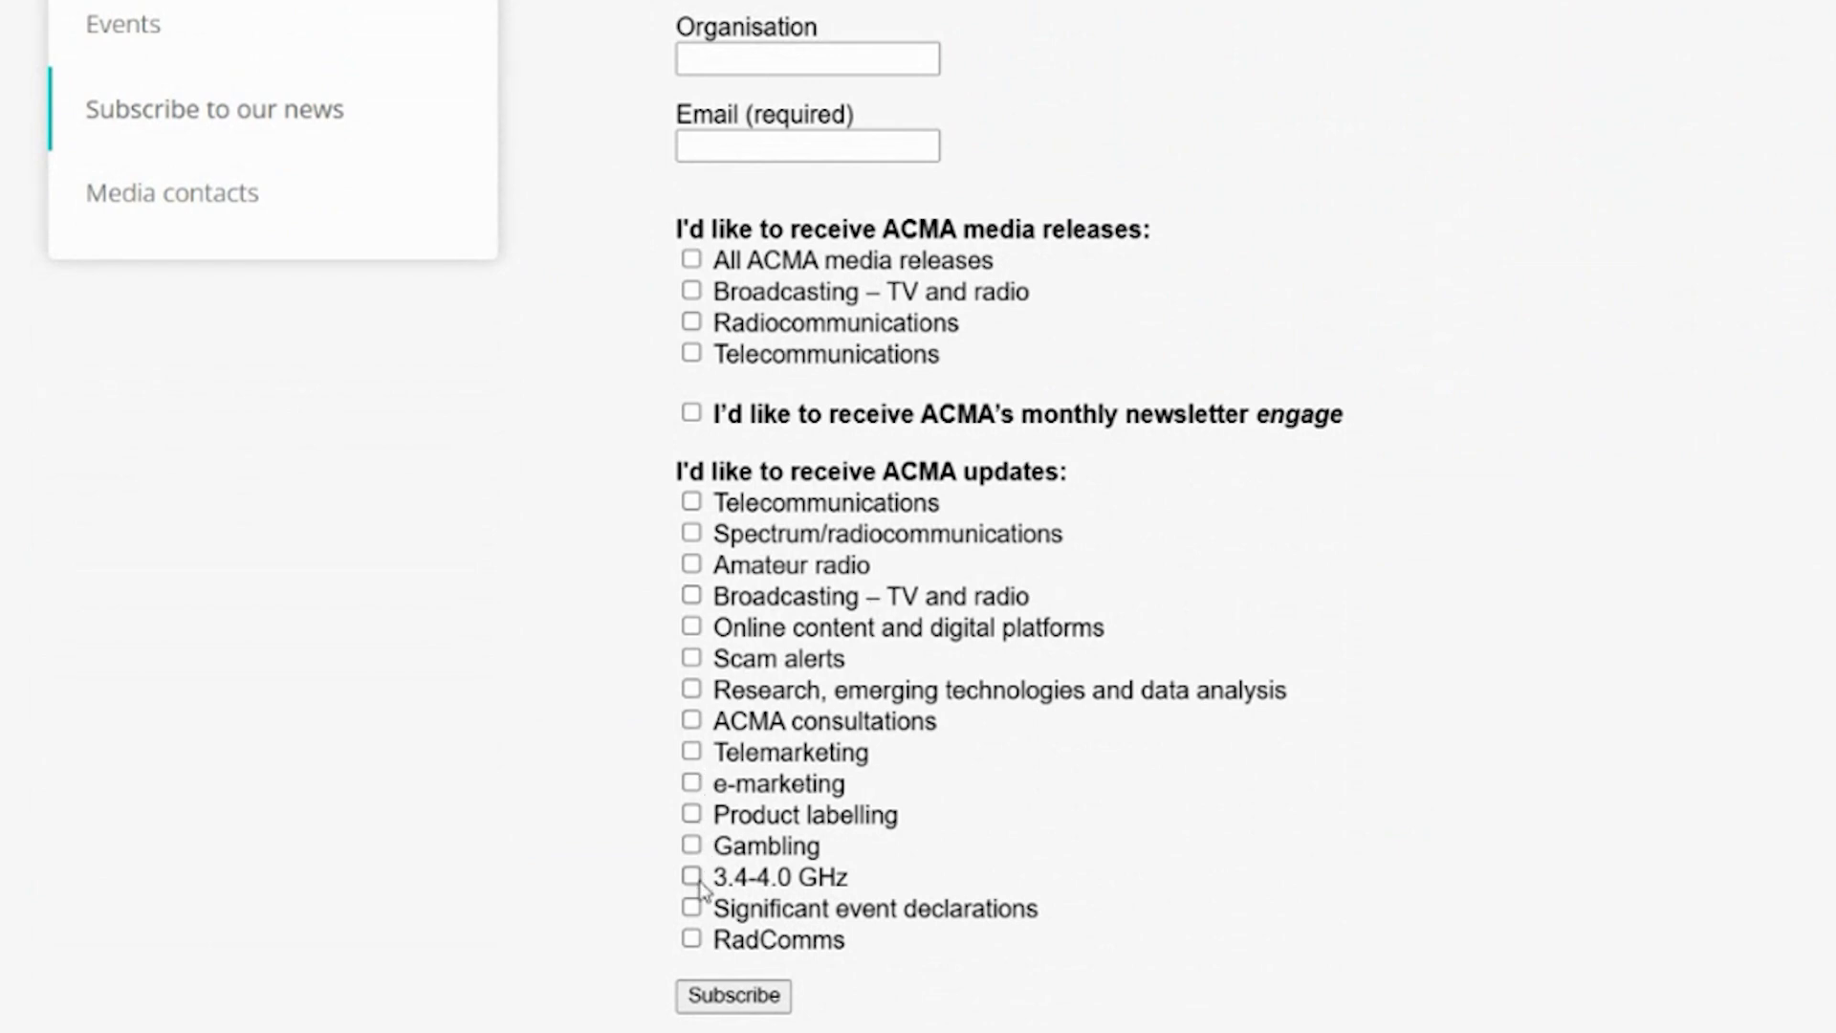
Step: Tick 'Amateur radio' under ACMA updates and return to the top of the form
{"action": "left_click", "coordinate": [691, 564]}
{"action": "scroll", "coordinate": [825, 776], "scroll_direction": "up", "scroll_amount": 3}
{"action": "scroll", "coordinate": [824, 776], "scroll_direction": "up", "scroll_amount": 1}
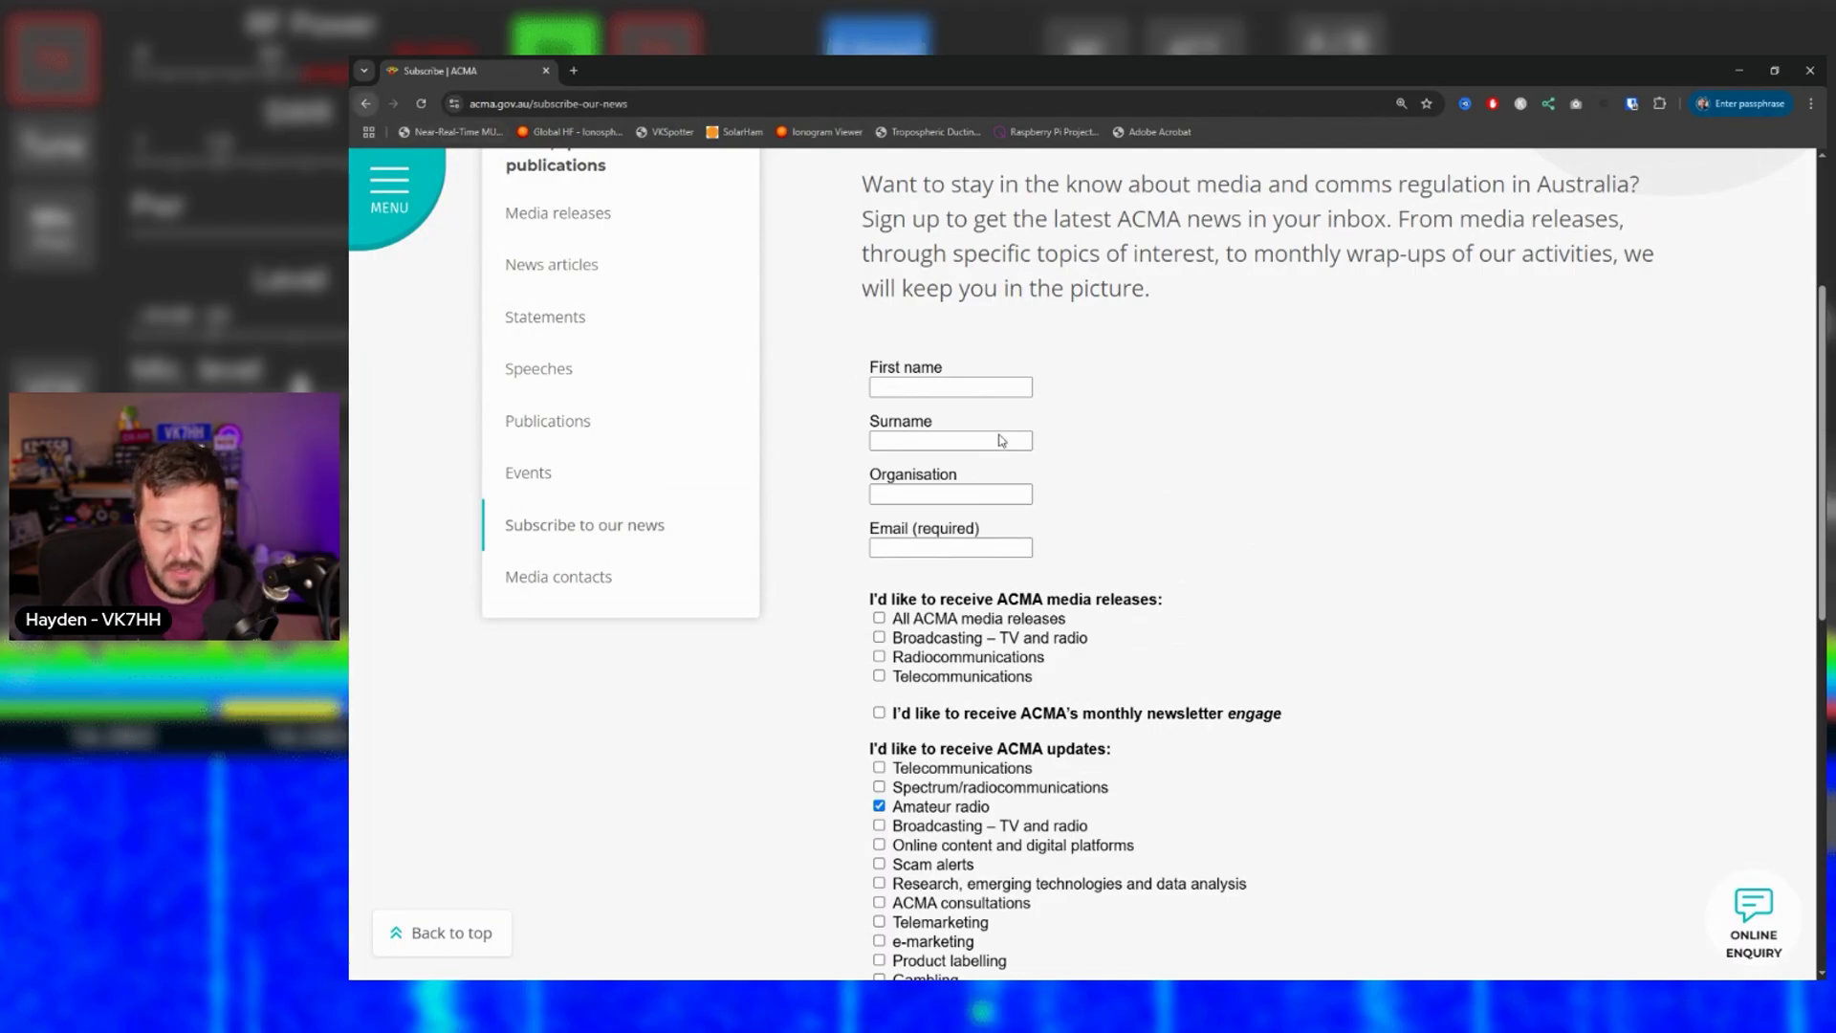
{"action": "scroll", "coordinate": [1002, 440], "scroll_direction": "up", "scroll_amount": 3}
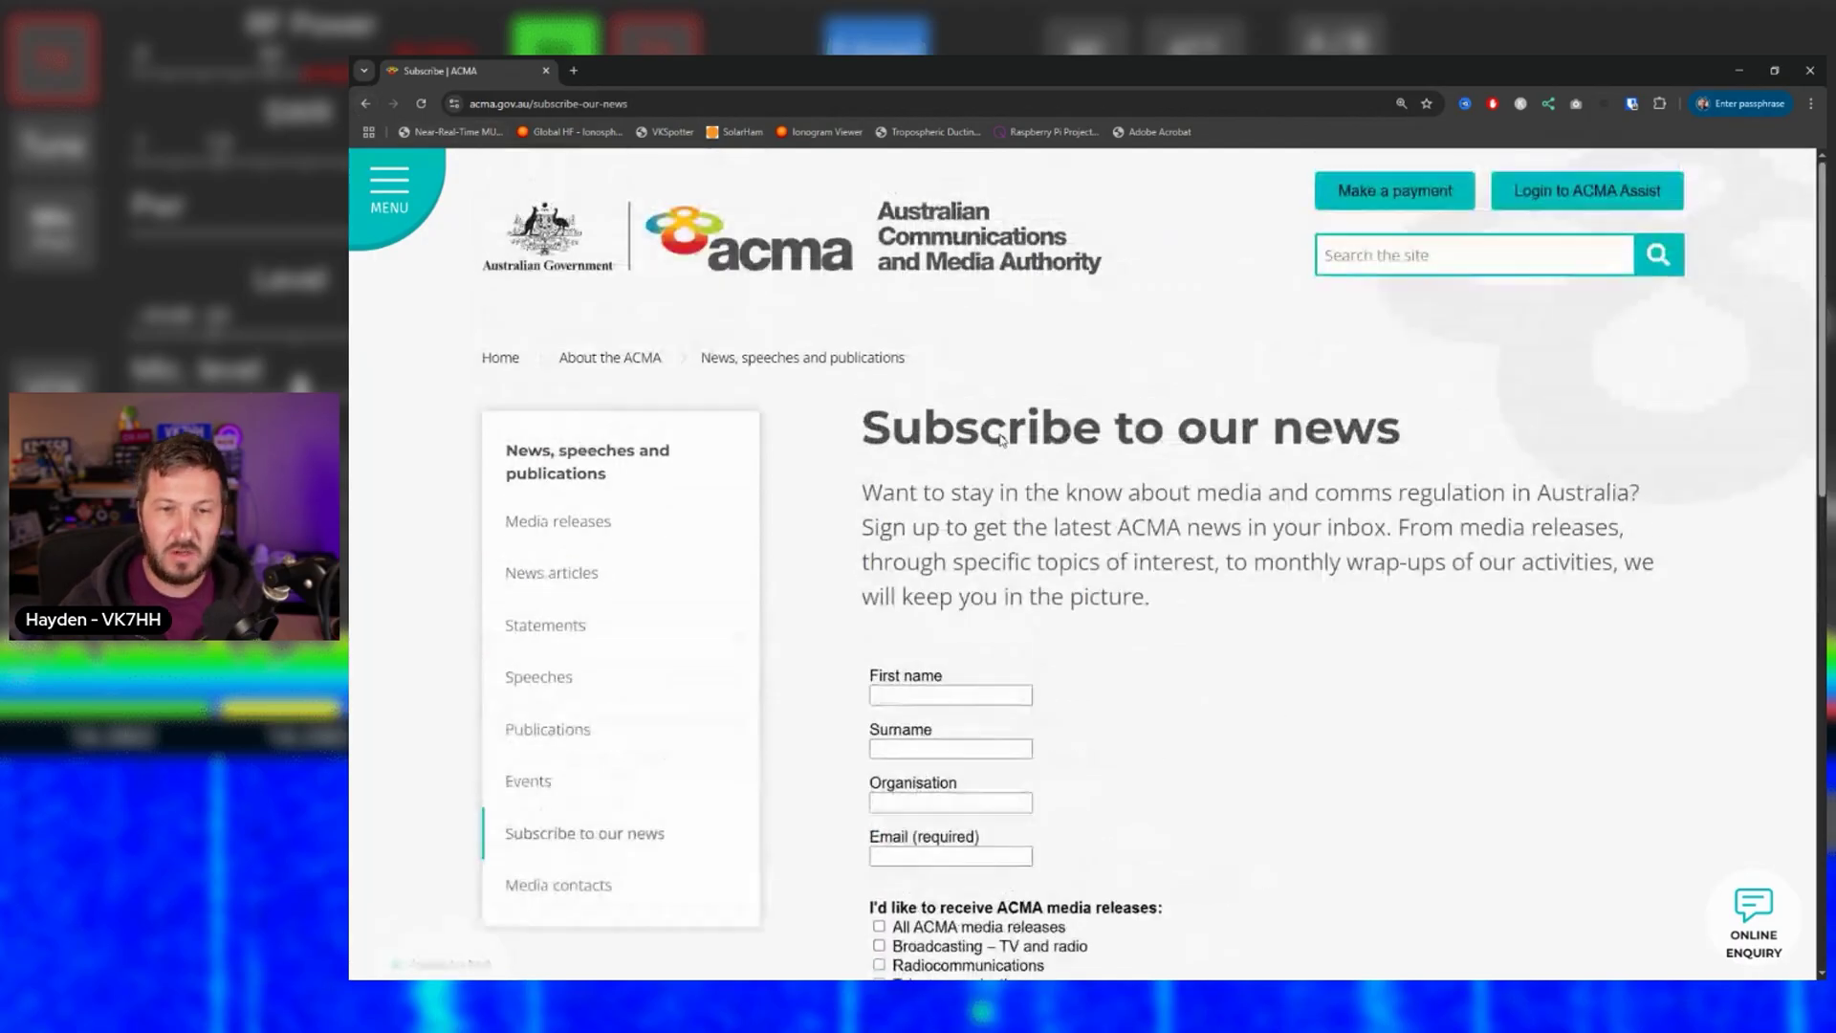
Step: Go back to the Amateur radio page and scroll to the call signs and fees topic cards
{"action": "left_click", "coordinate": [357, 107]}
{"action": "scroll", "coordinate": [1237, 520], "scroll_direction": "up", "scroll_amount": 10}
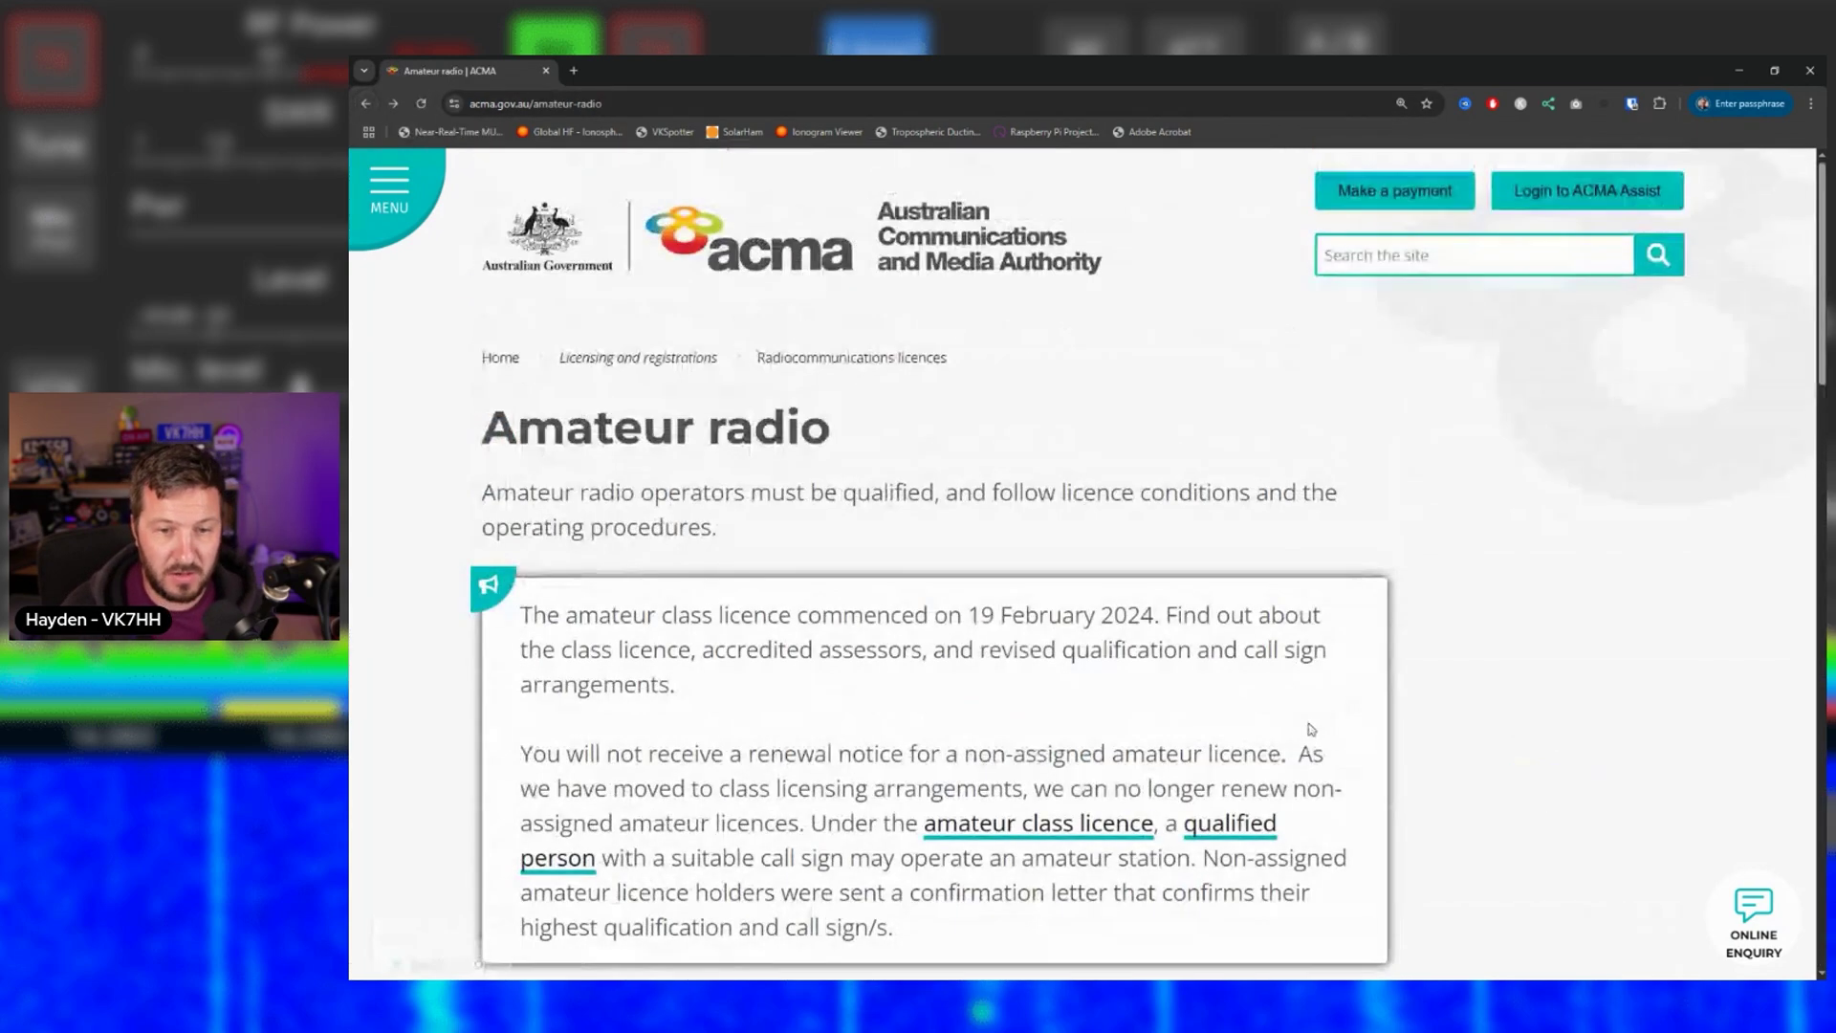
{"action": "scroll", "coordinate": [1413, 713], "scroll_direction": "down", "scroll_amount": 2}
{"action": "scroll", "coordinate": [1412, 713], "scroll_direction": "down", "scroll_amount": 2}
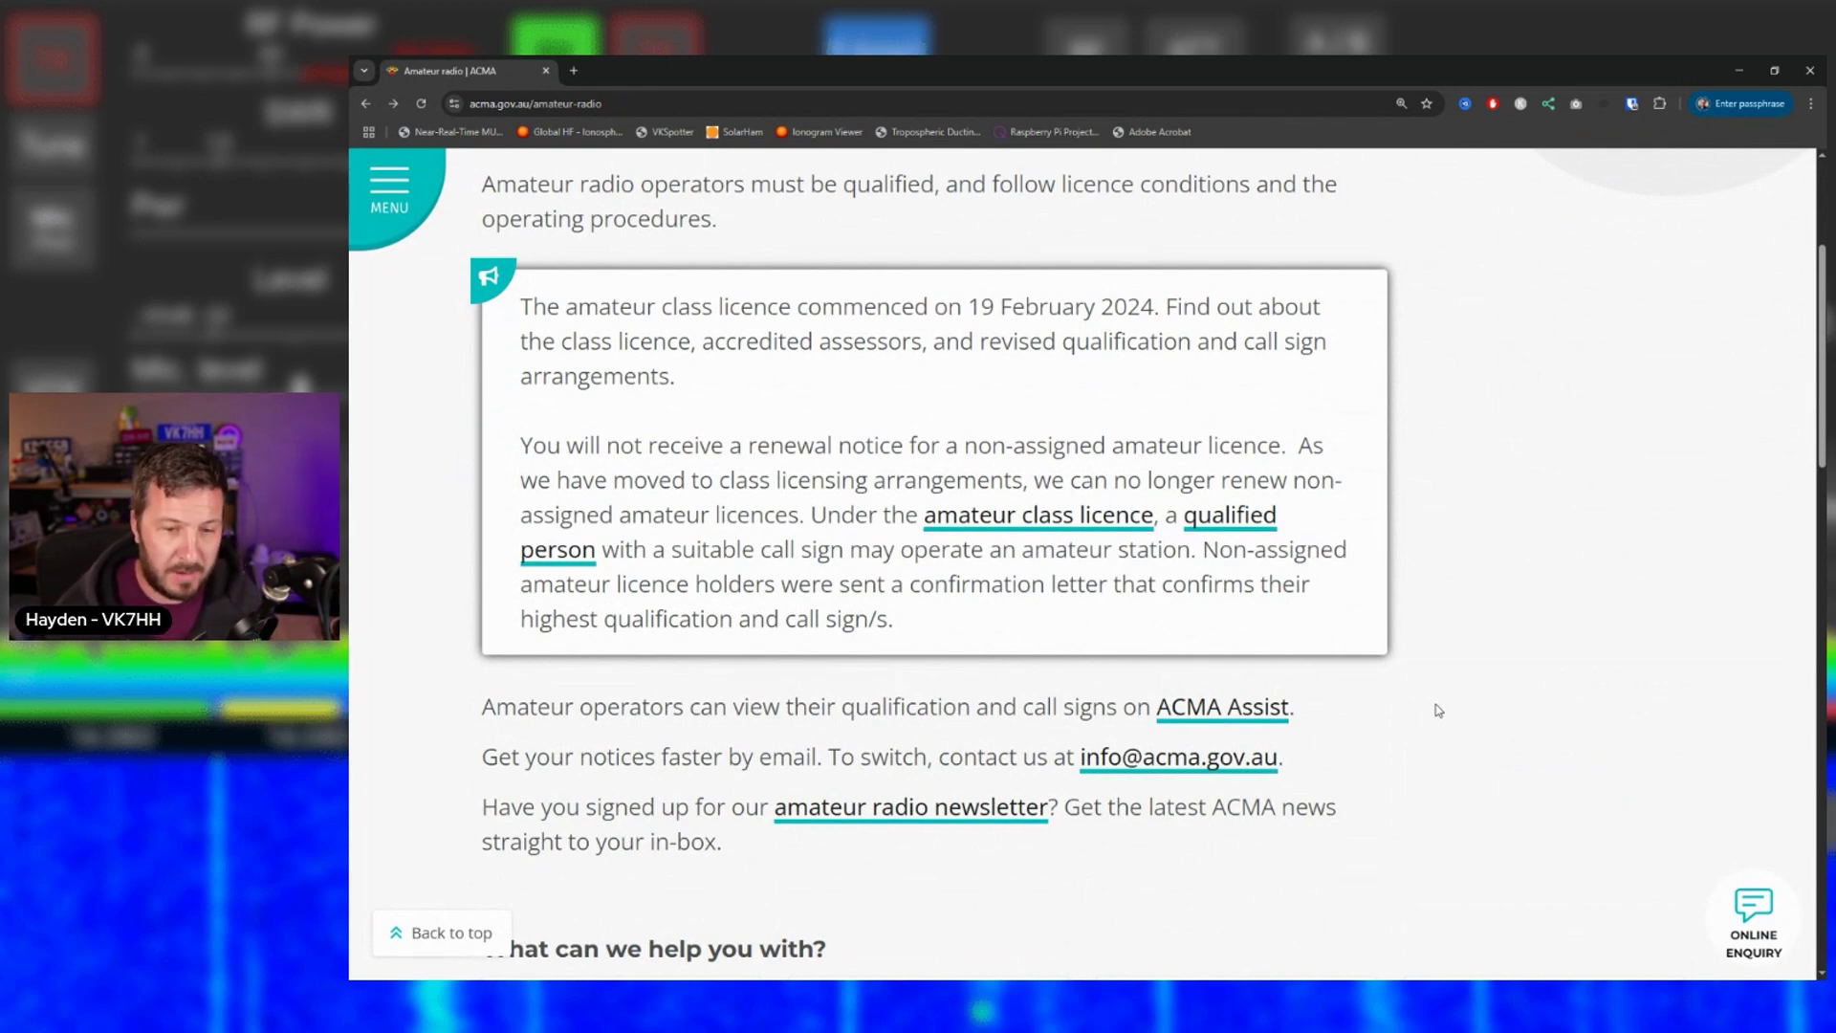
{"action": "scroll", "coordinate": [1454, 710], "scroll_direction": "down", "scroll_amount": 10}
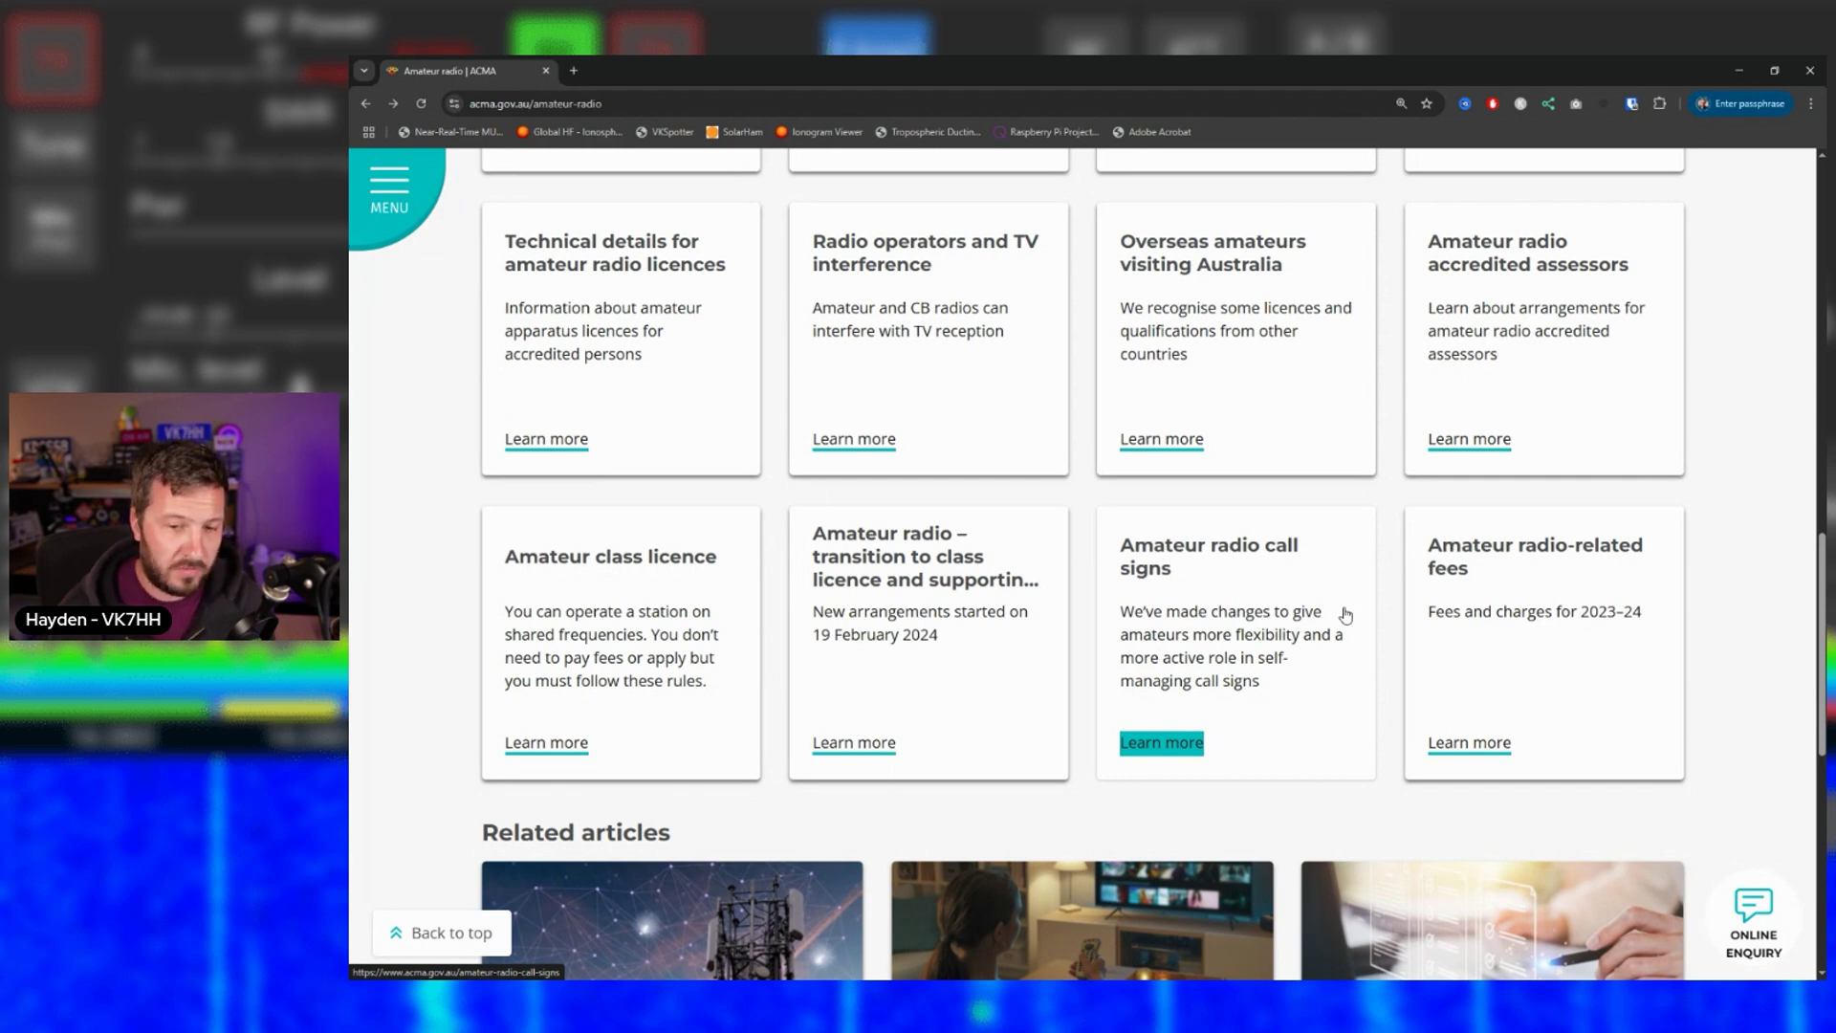
Step: Read the call signs page's Using call signs, Fees, Applying and Register sections
{"action": "left_click", "coordinate": [1184, 564]}
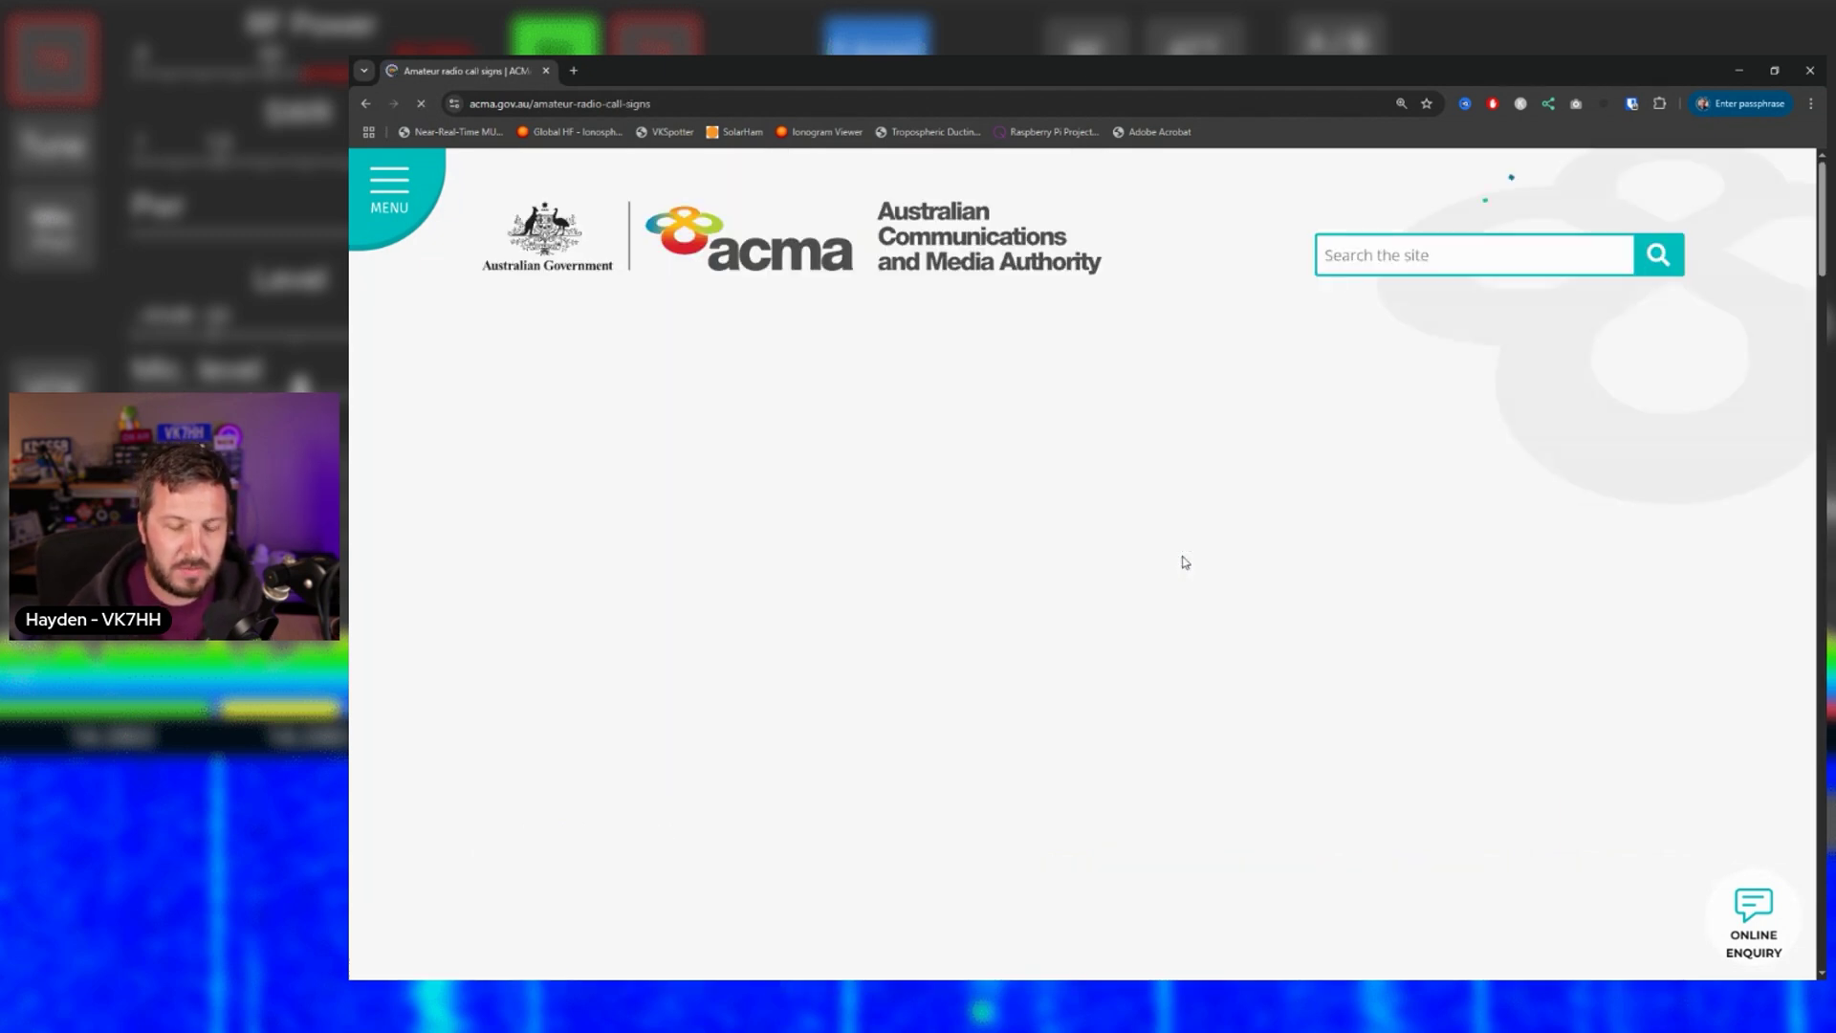
{"action": "scroll", "coordinate": [1293, 641], "scroll_direction": "down", "scroll_amount": 1}
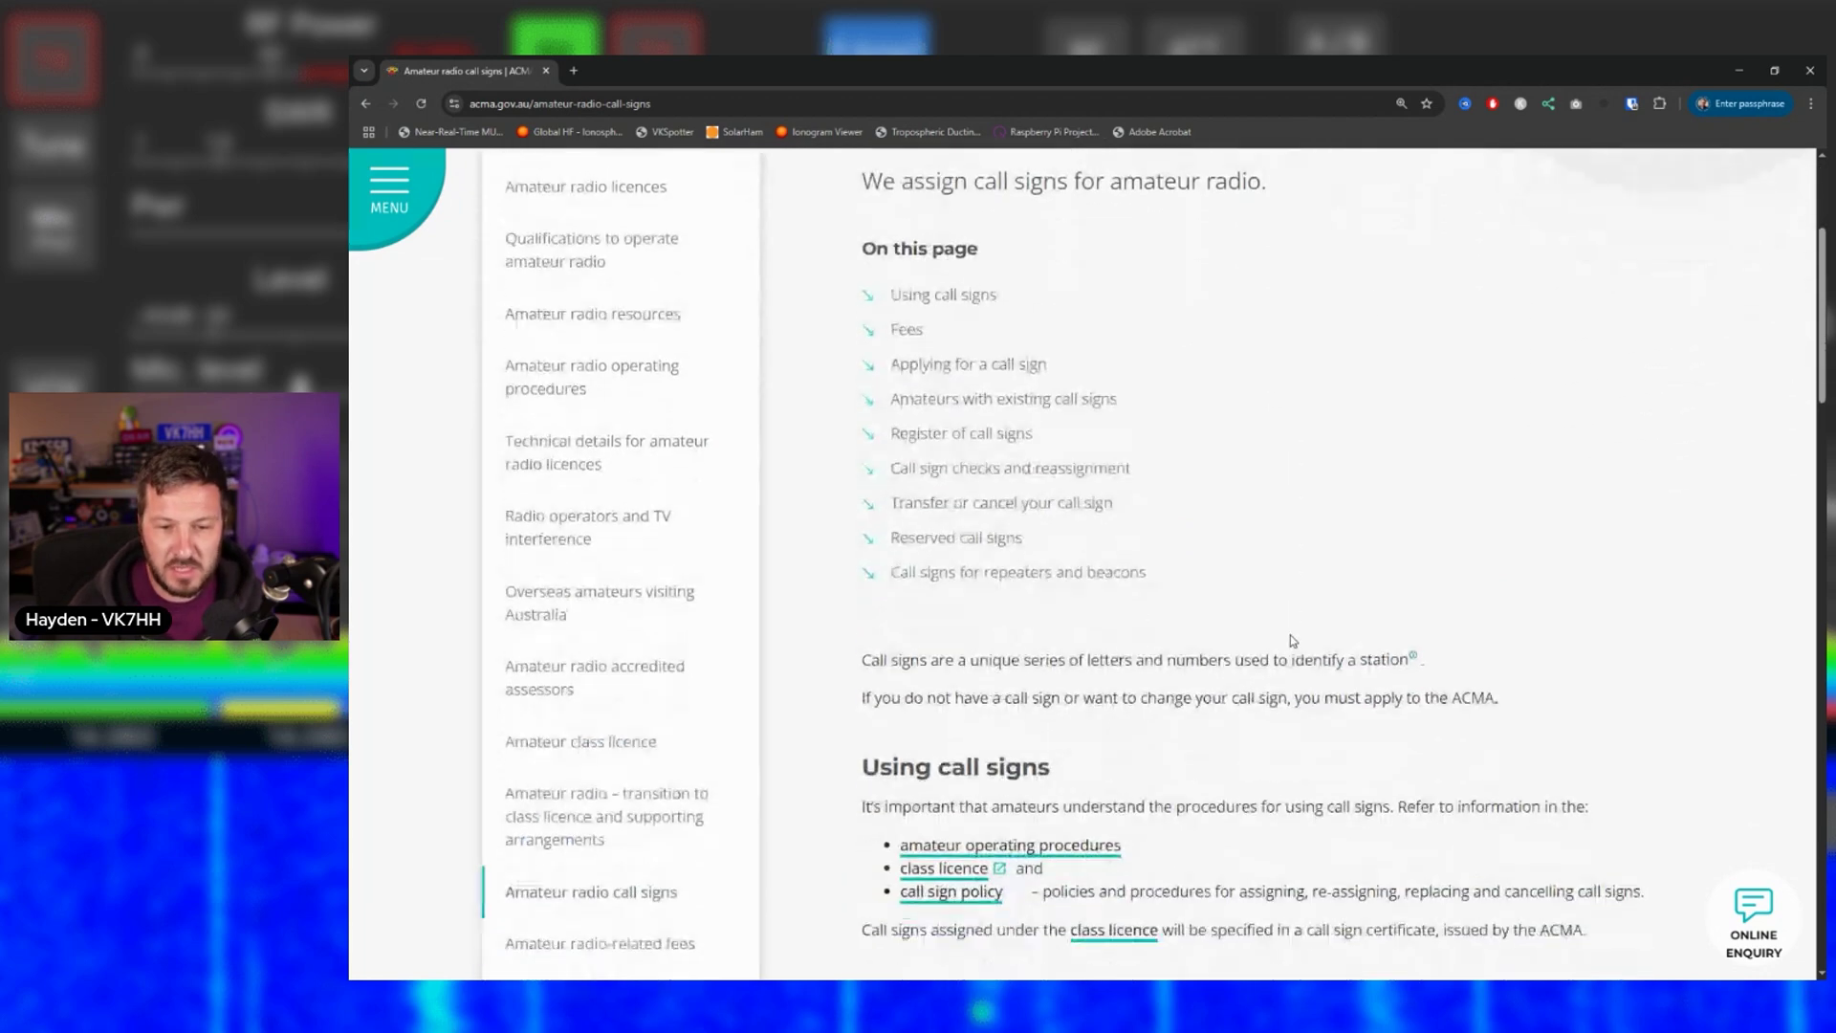
{"action": "scroll", "coordinate": [1291, 638], "scroll_direction": "down", "scroll_amount": 3}
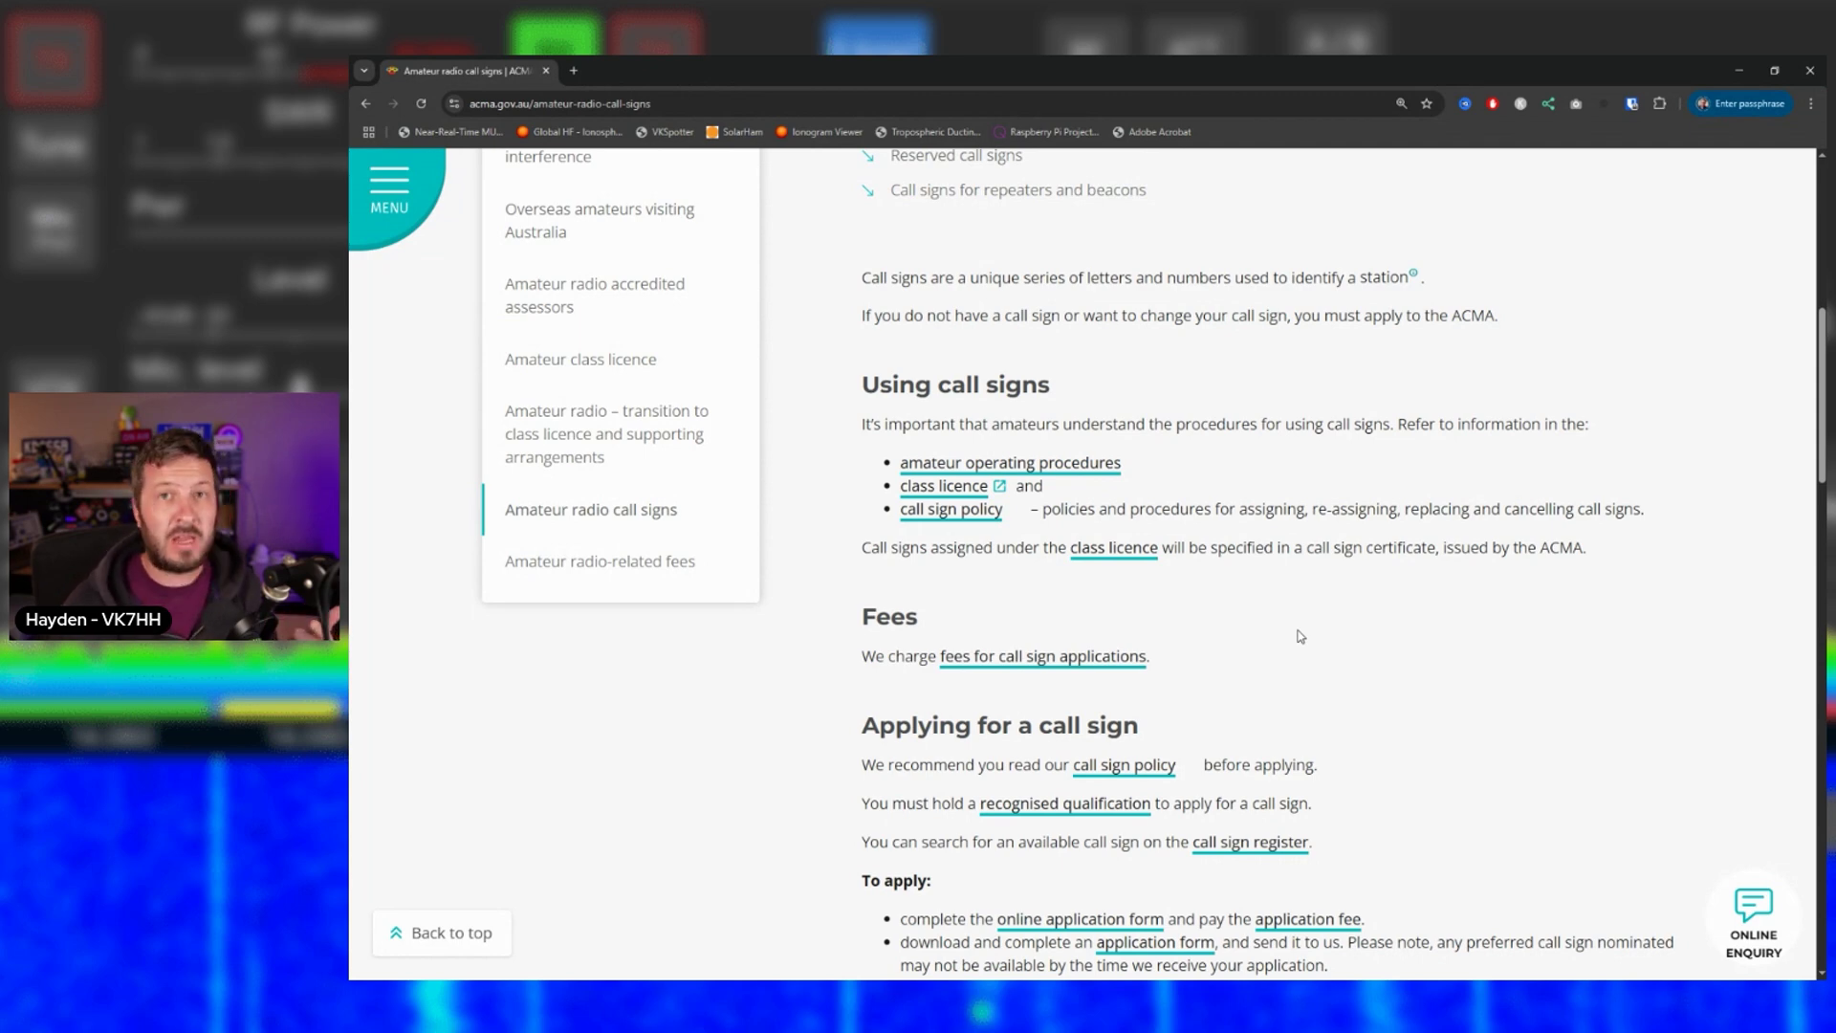
{"action": "scroll", "coordinate": [1306, 637], "scroll_direction": "down", "scroll_amount": 2}
{"action": "scroll", "coordinate": [1310, 639], "scroll_direction": "down", "scroll_amount": 5}
{"action": "scroll", "coordinate": [1310, 633], "scroll_direction": "down", "scroll_amount": 1}
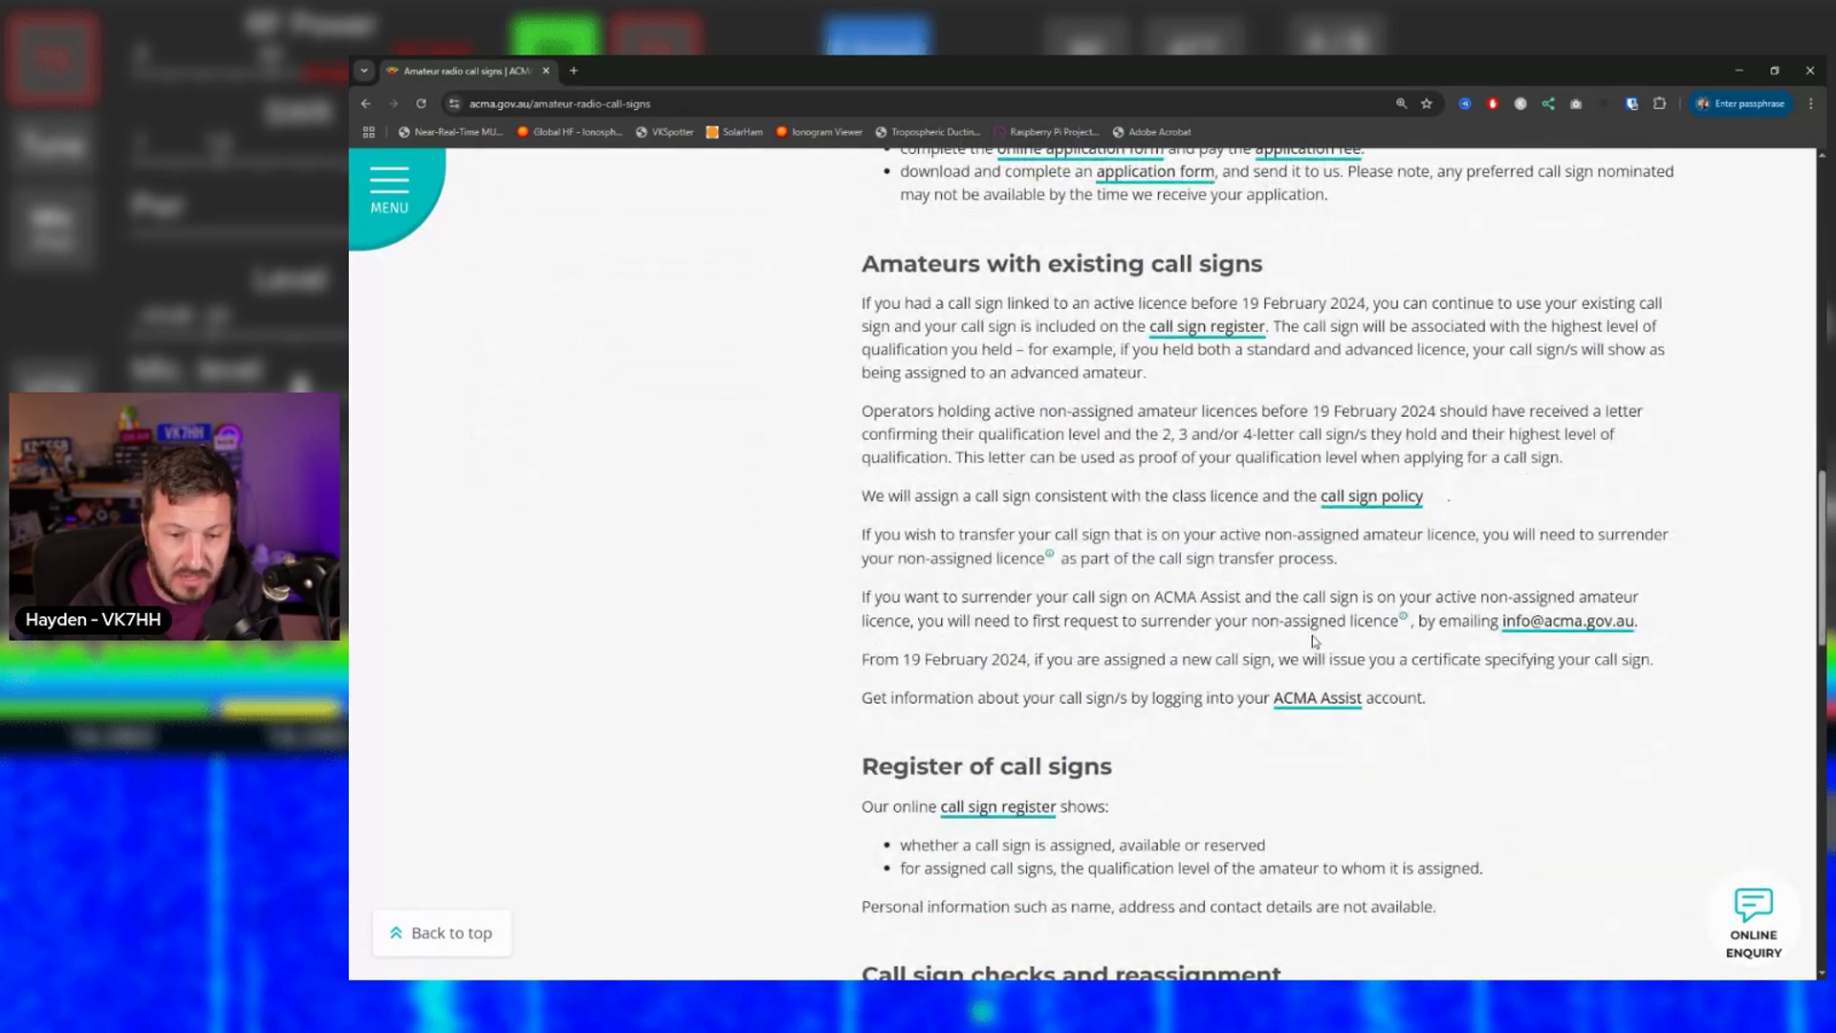
{"action": "scroll", "coordinate": [1310, 633], "scroll_direction": "down", "scroll_amount": 1}
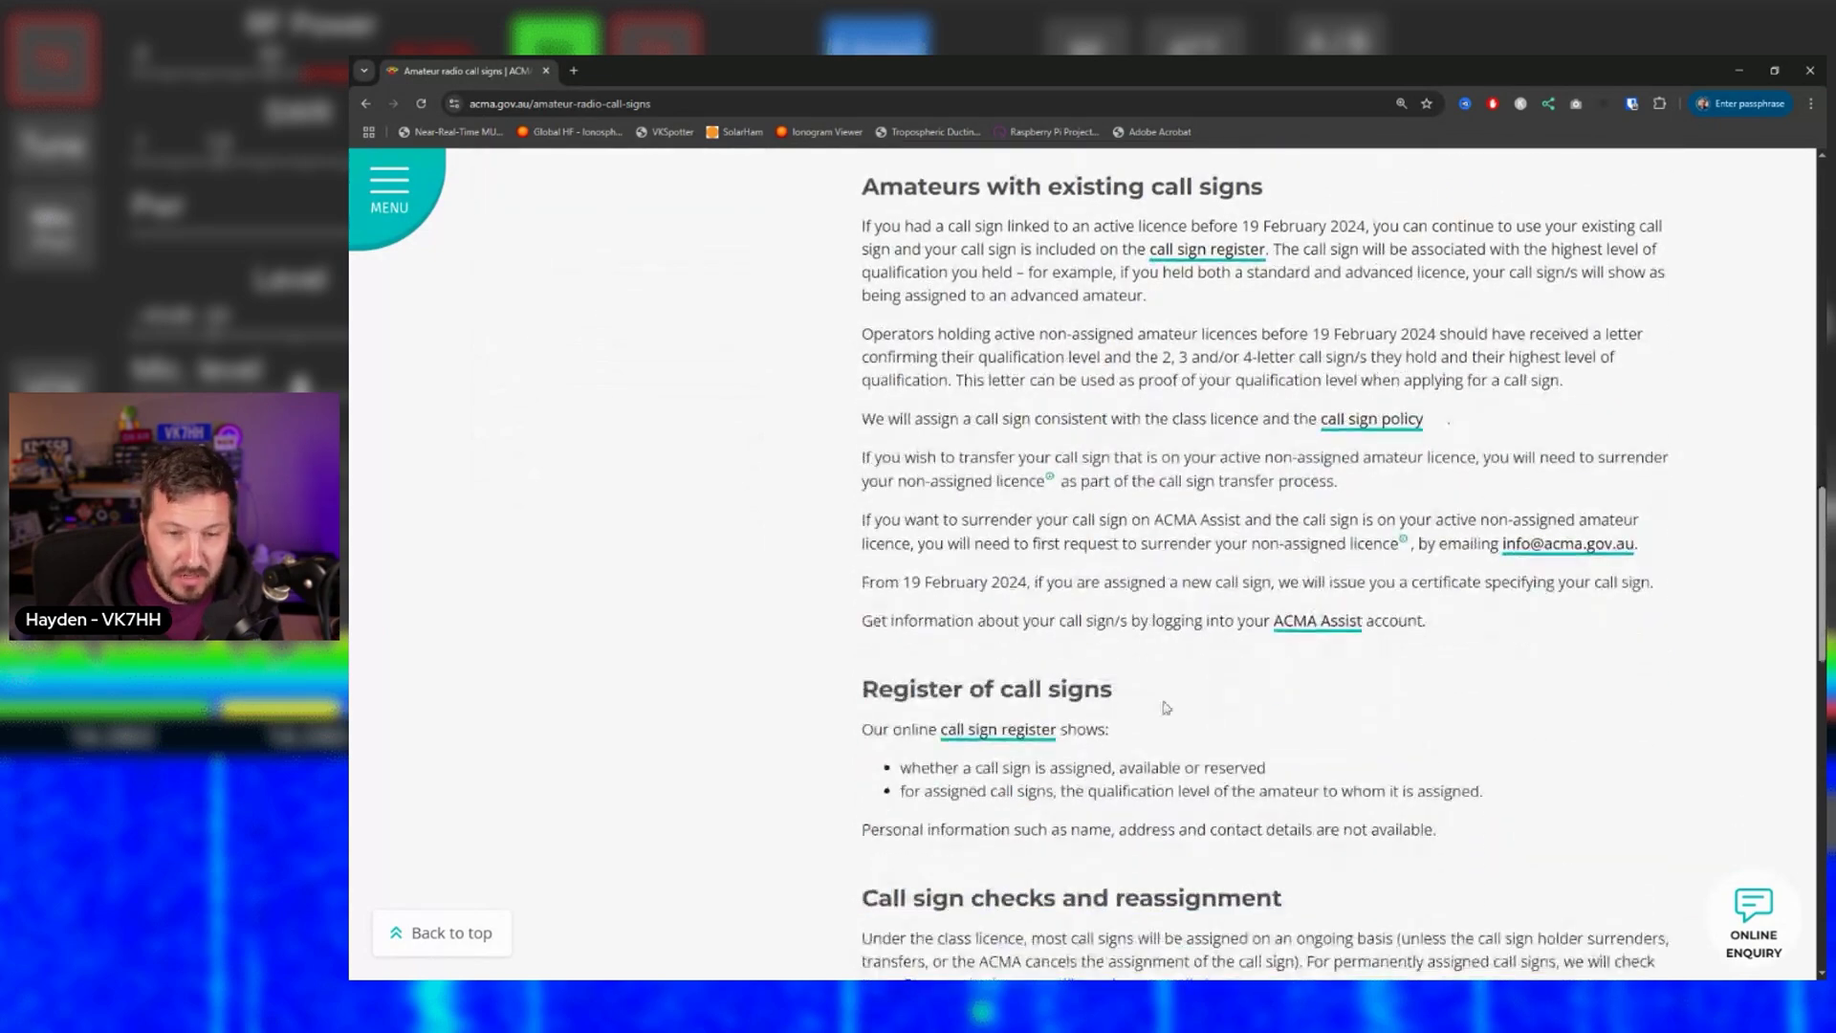
Step: Open the online amateur call sign register and browse its list
{"action": "left_click", "coordinate": [983, 736]}
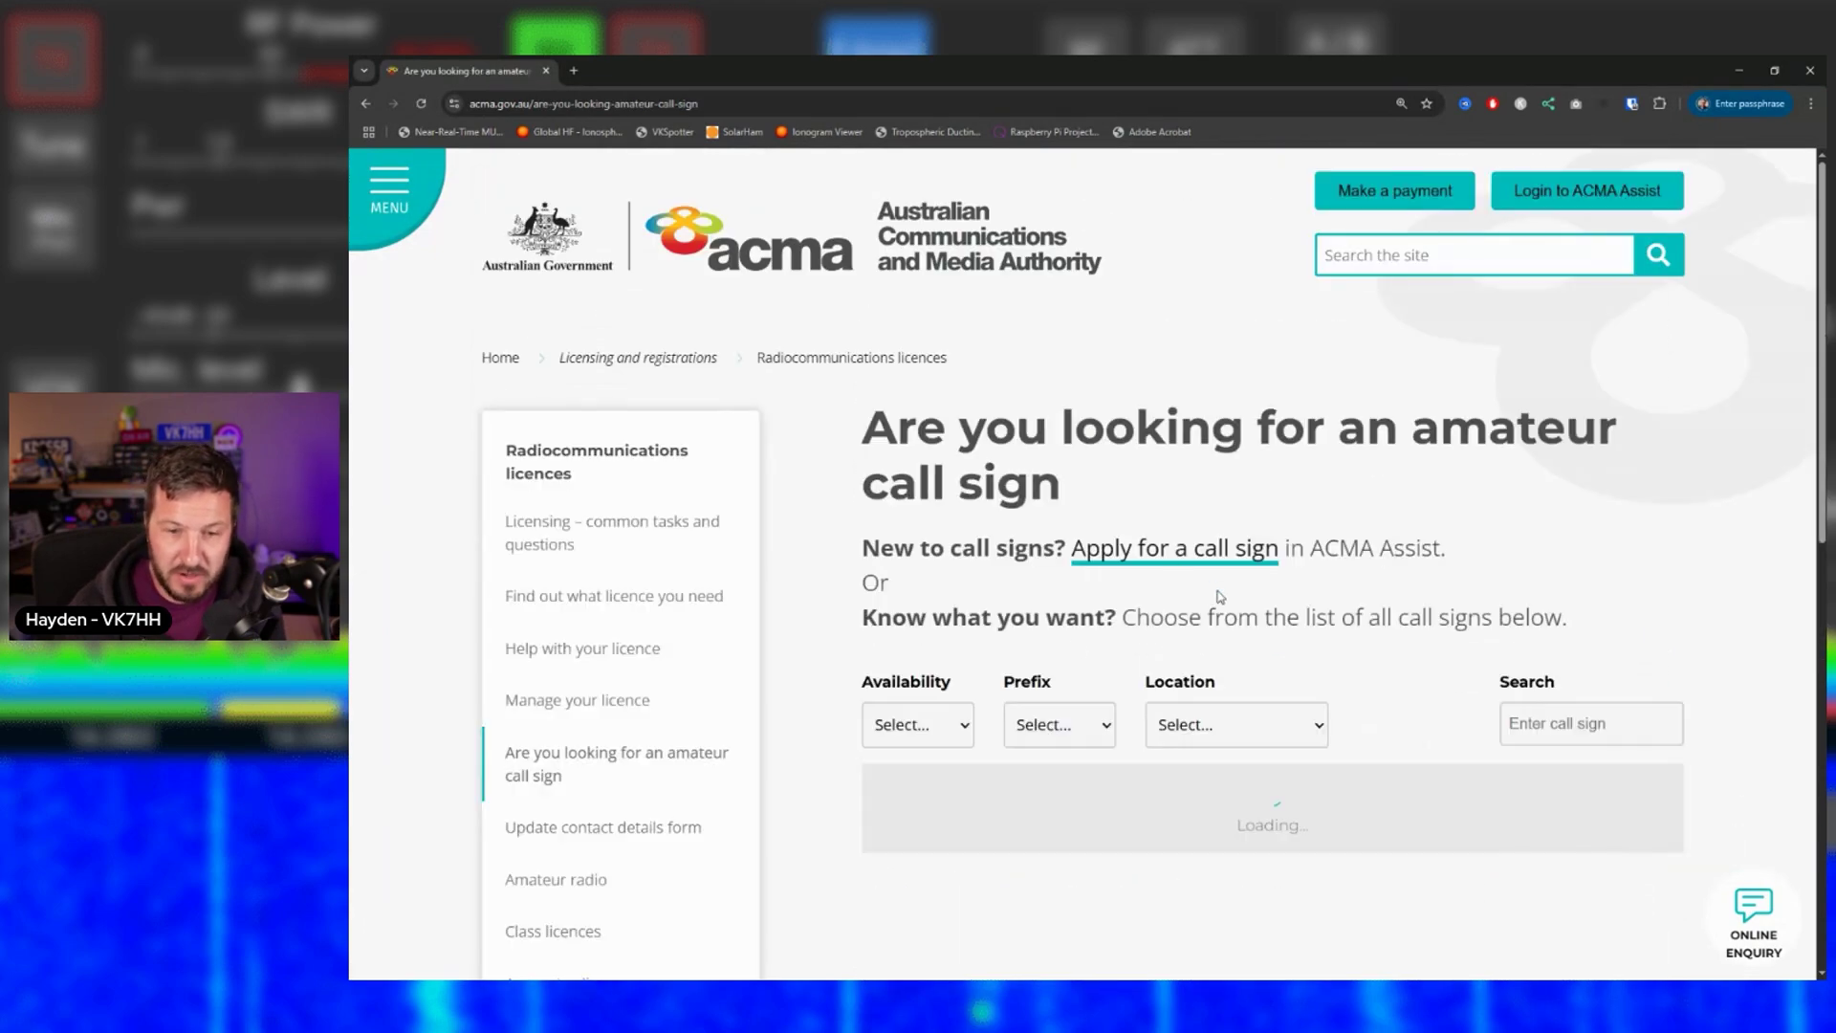
{"action": "scroll", "coordinate": [1306, 608], "scroll_direction": "down", "scroll_amount": 4}
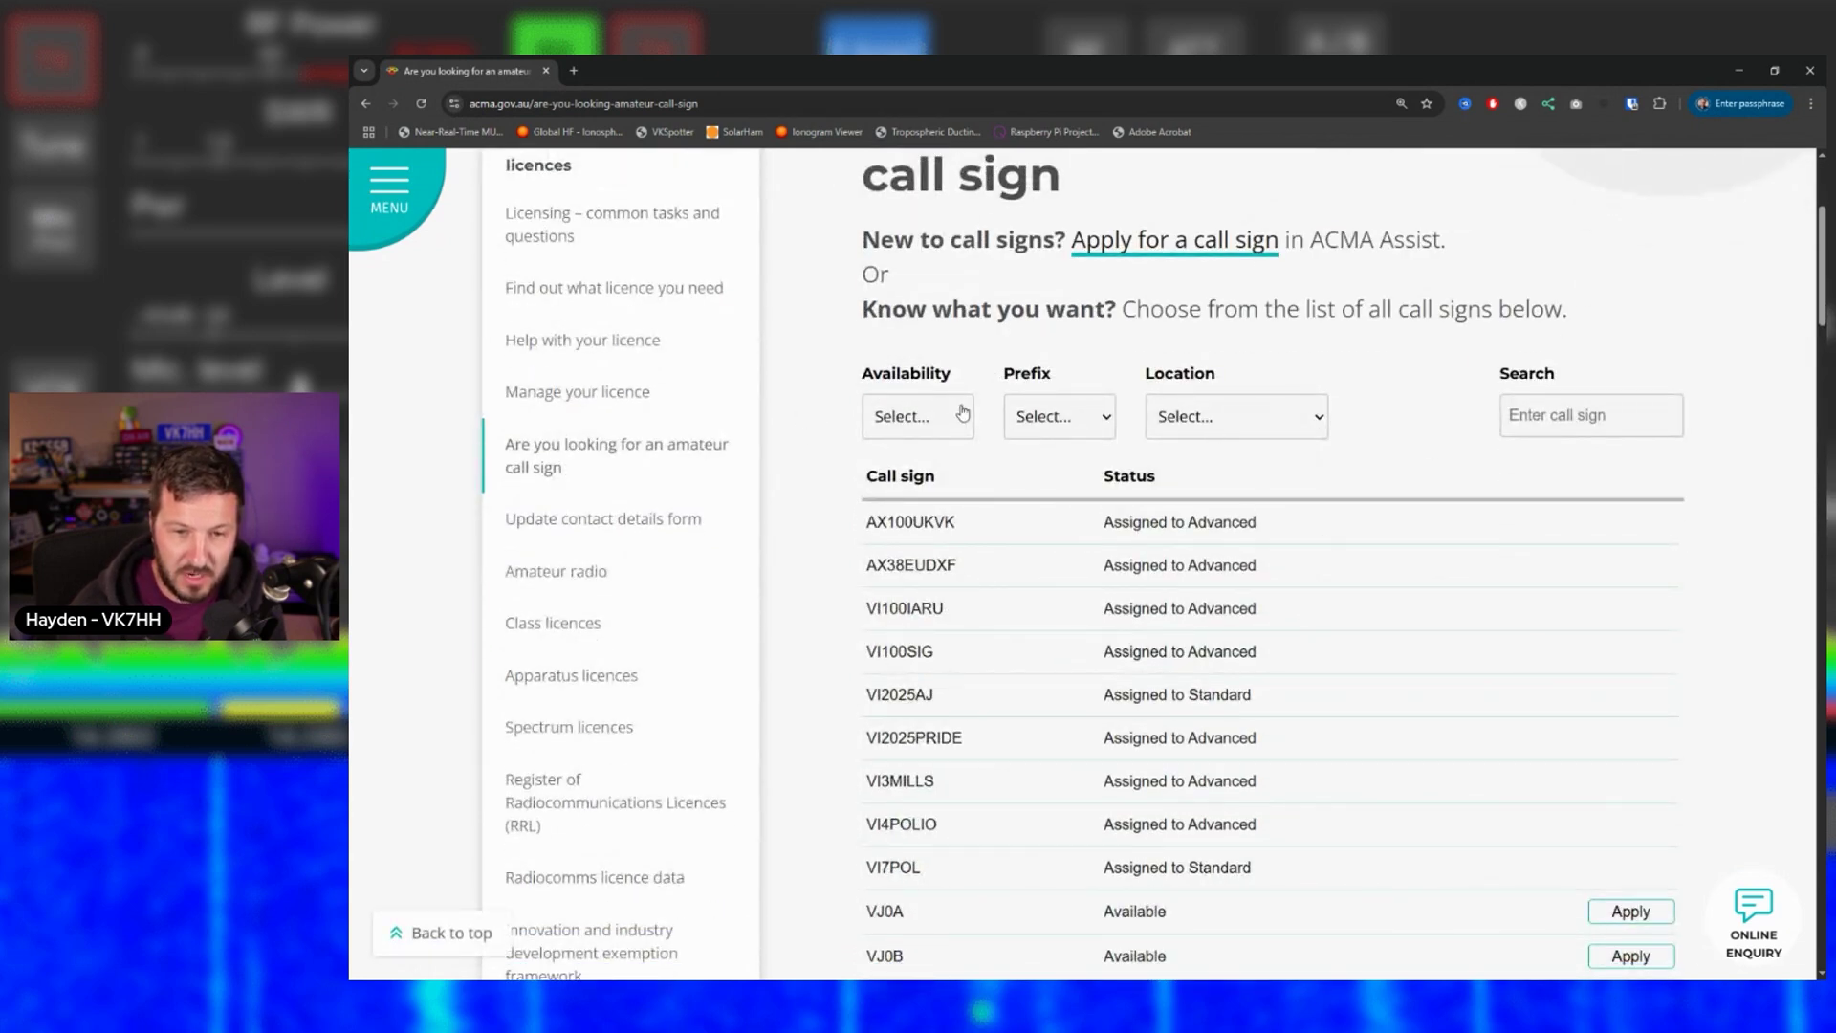
{"action": "scroll", "coordinate": [1166, 571], "scroll_direction": "down", "scroll_amount": 2}
{"action": "scroll", "coordinate": [1166, 571], "scroll_direction": "down", "scroll_amount": 12}
{"action": "scroll", "coordinate": [1180, 607], "scroll_direction": "up", "scroll_amount": 7}
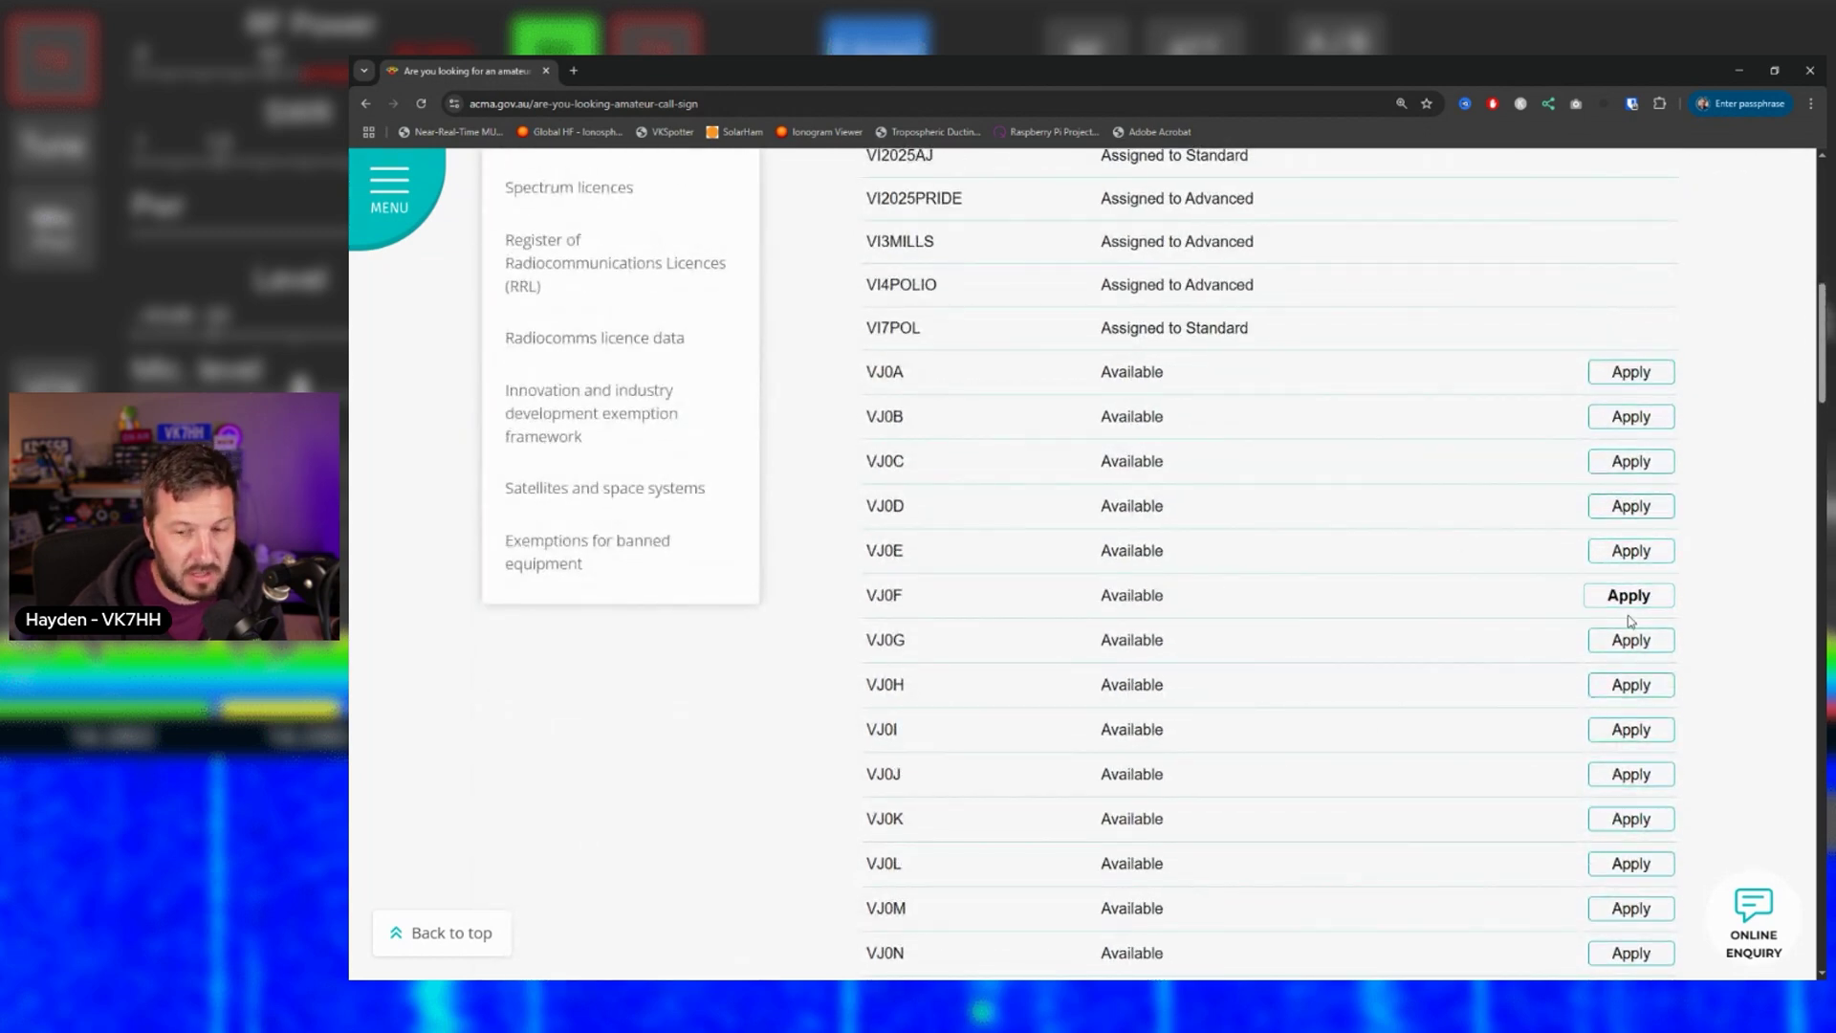
{"action": "scroll", "coordinate": [1631, 631], "scroll_direction": "up", "scroll_amount": 7}
Step: Filter the register to vk7hh and highlight its 'Assigned to Advanced' status
{"action": "left_click", "coordinate": [1613, 414]}
{"action": "type", "text": "vk7hh"}
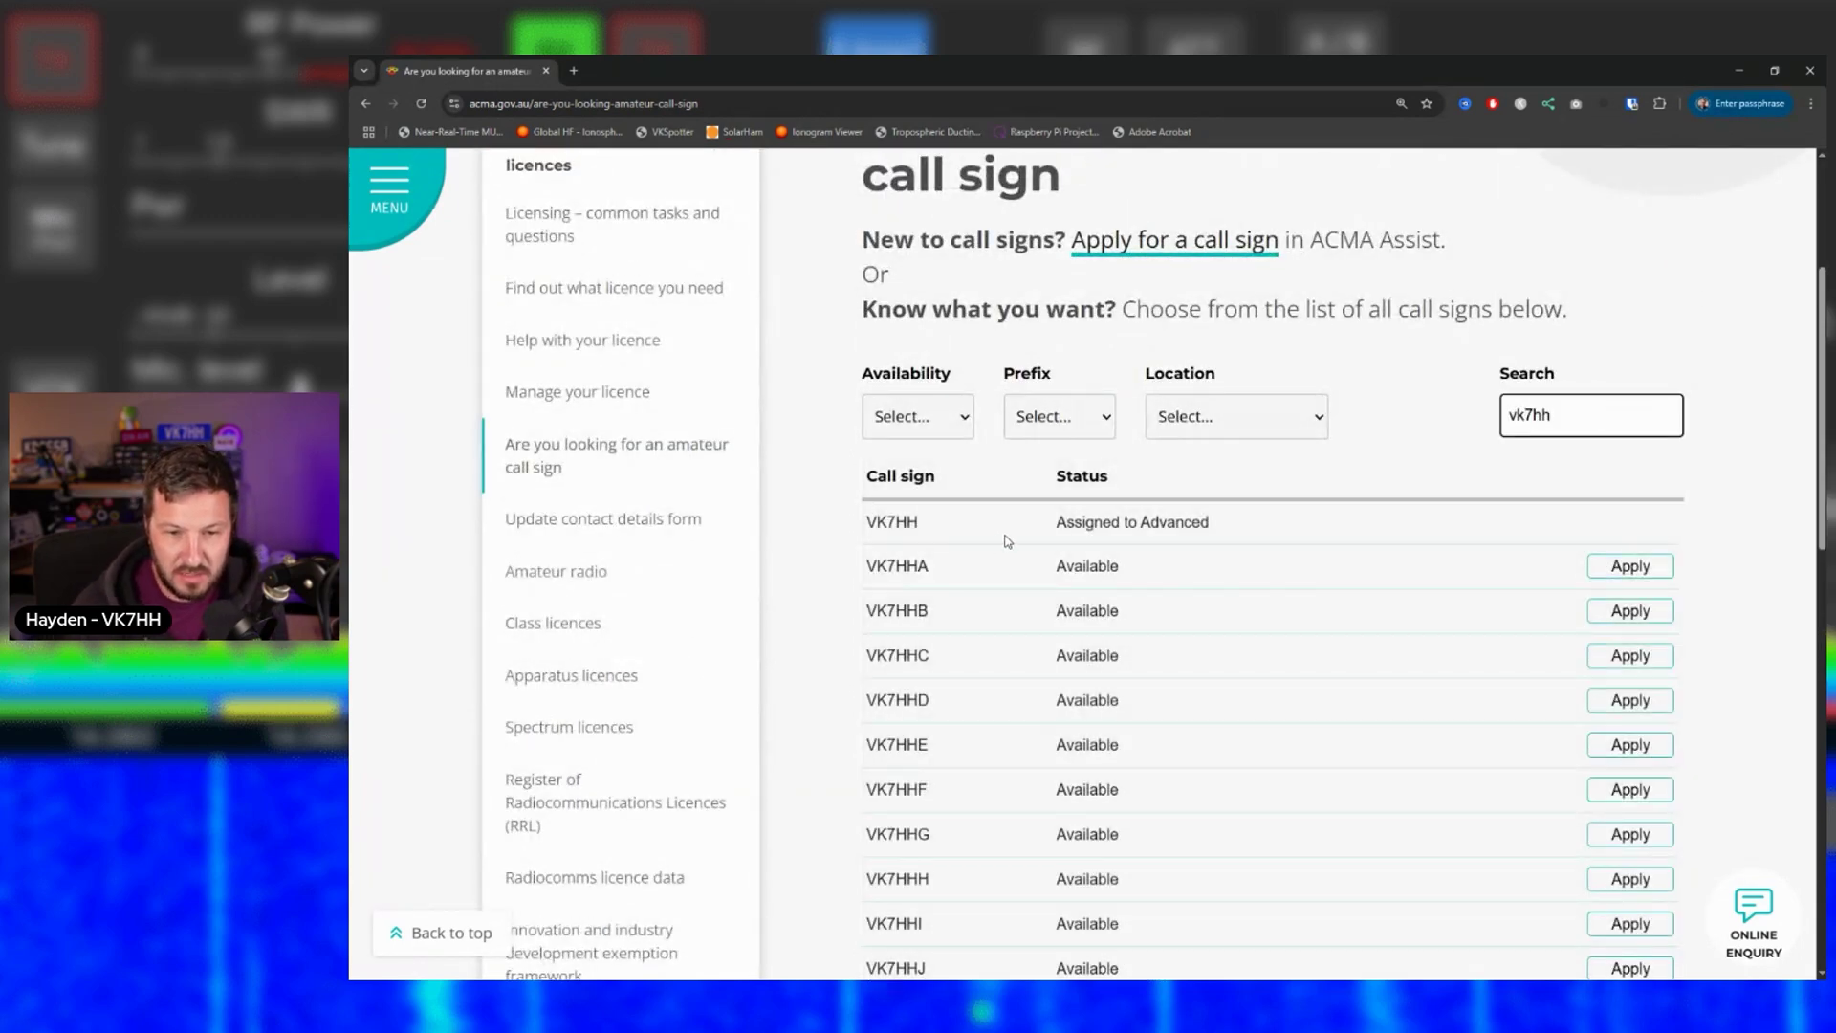
{"action": "left_click_drag", "start_coordinate": [1050, 524], "coordinate": [1256, 533]}
{"action": "left_click", "coordinate": [1259, 536]}
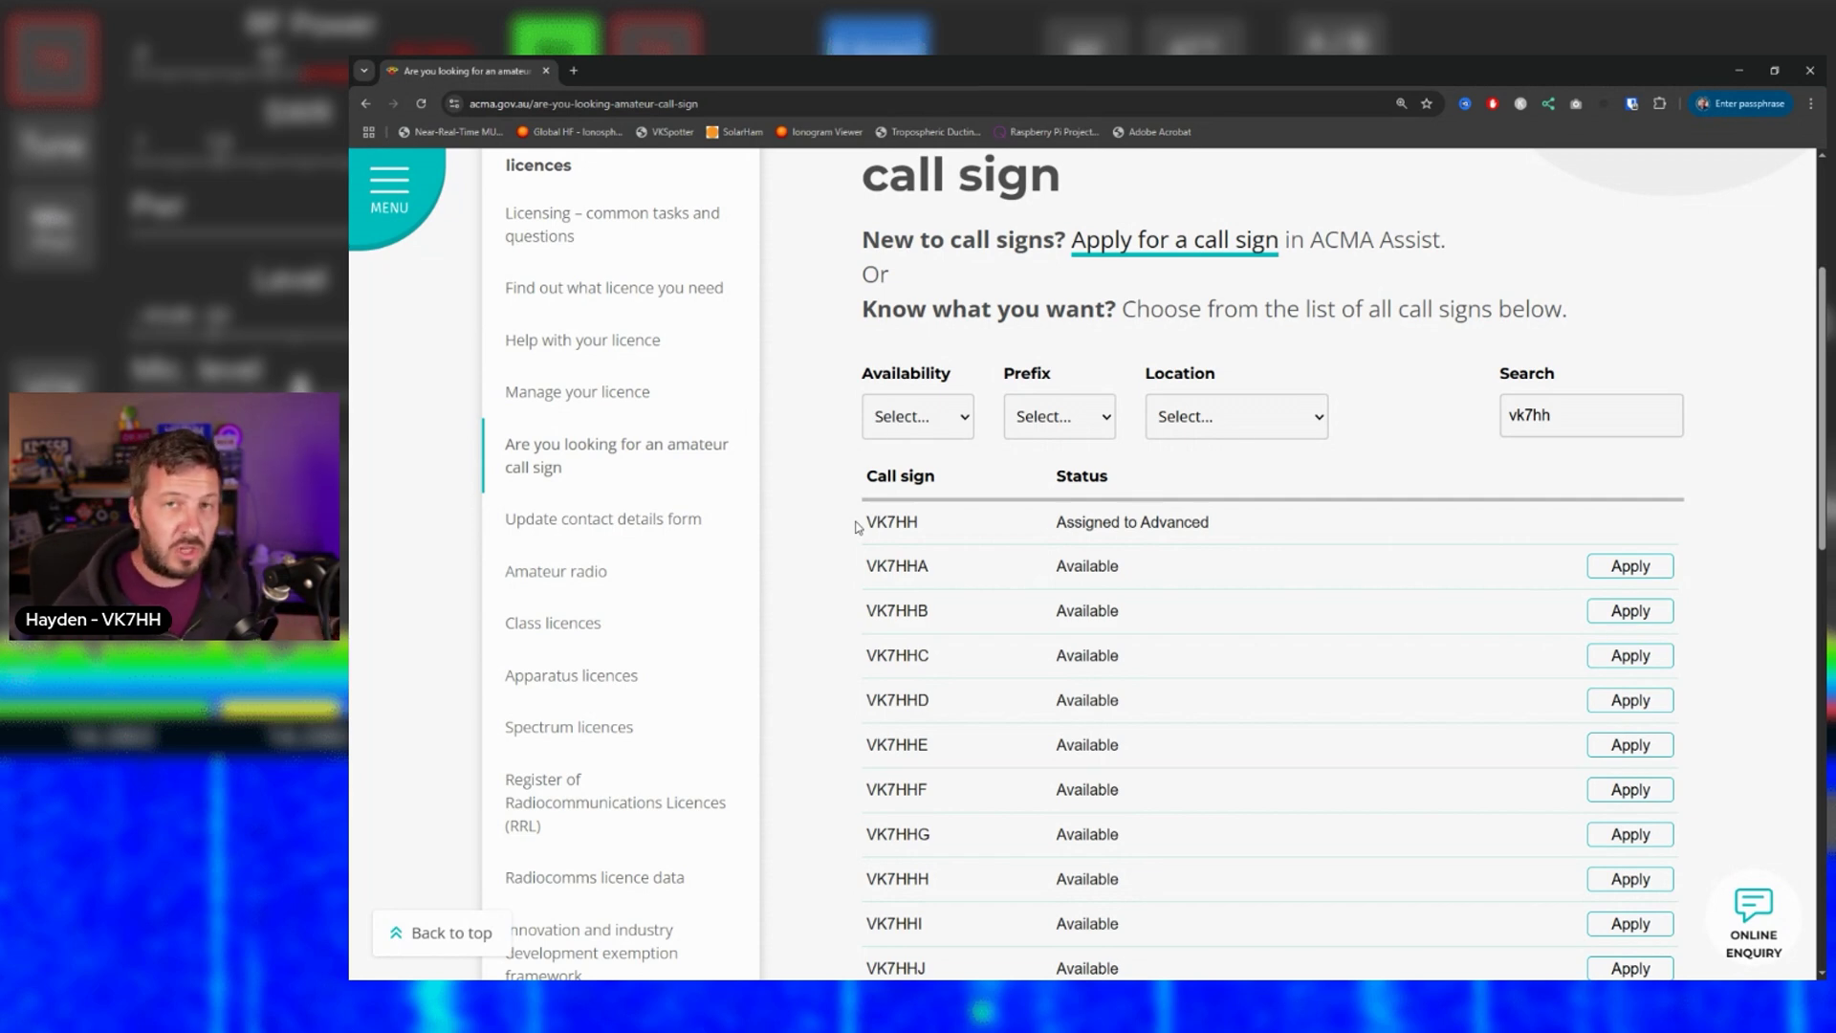
Step: Load qrz.com in a new browser tab
{"action": "left_click", "coordinate": [574, 70]}
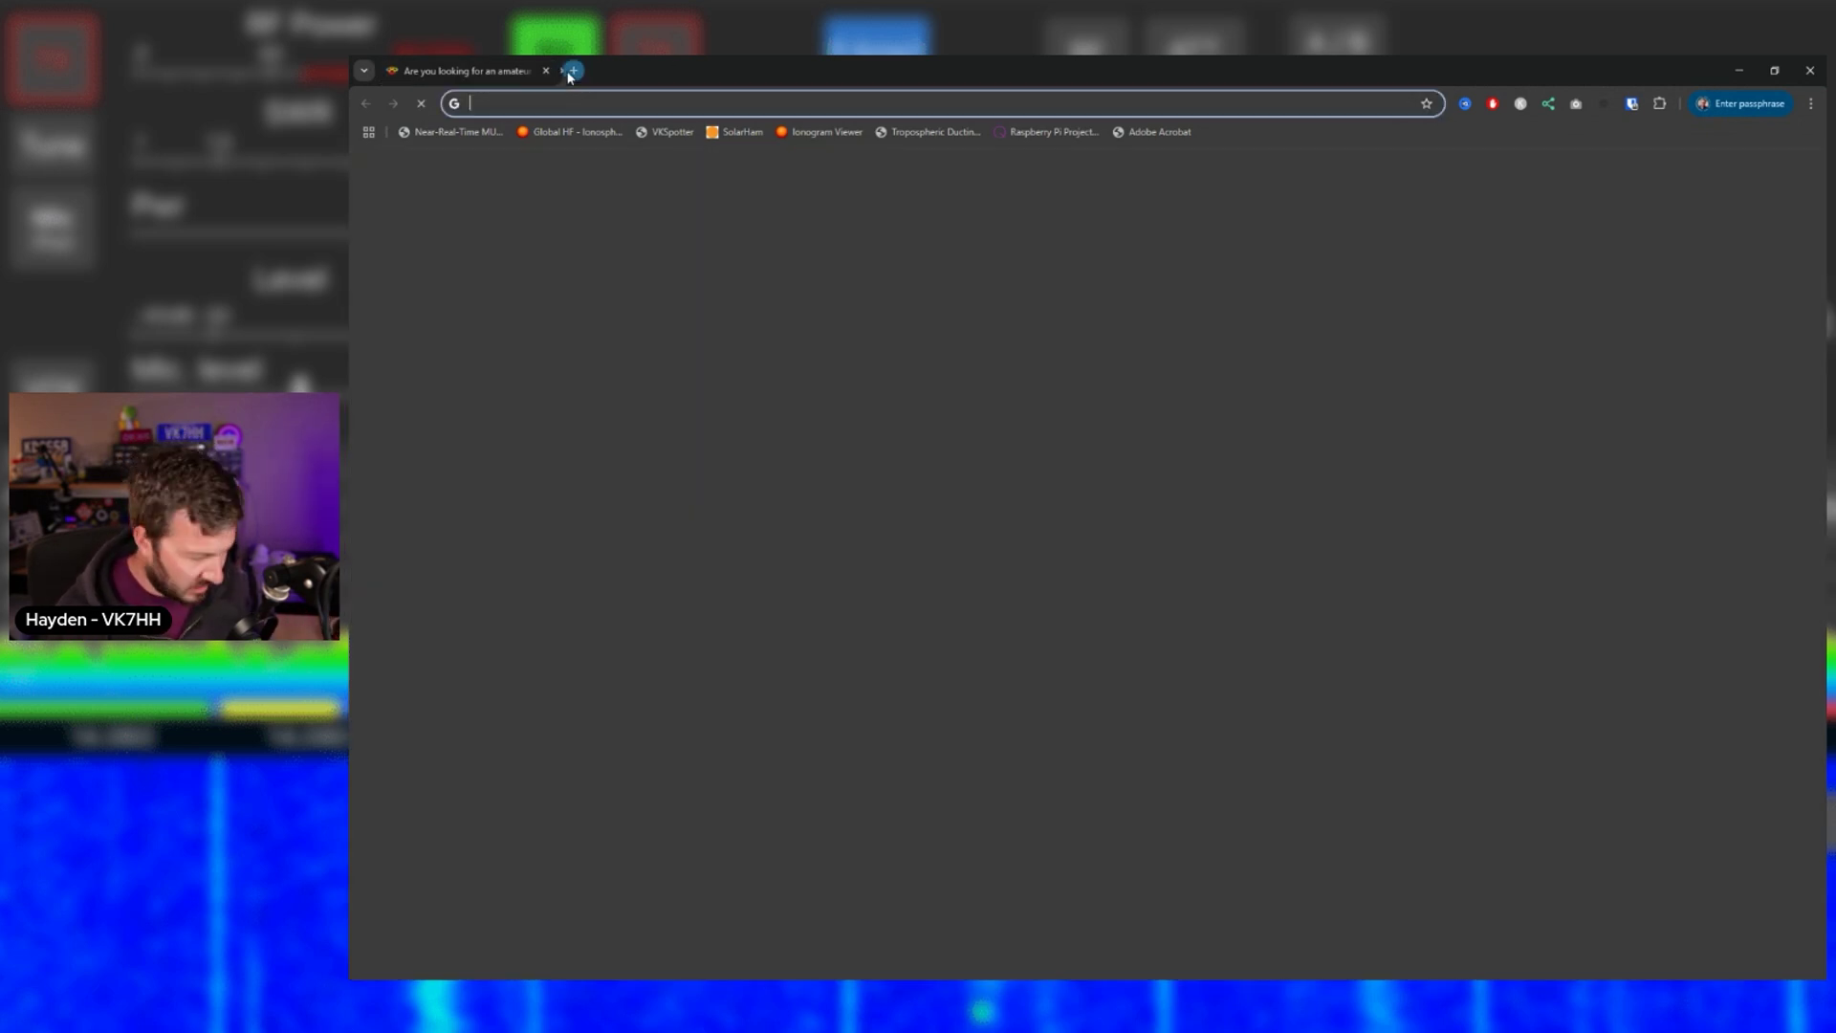
{"action": "type", "text": "qrz.com"}
{"action": "key", "text": "Return"}
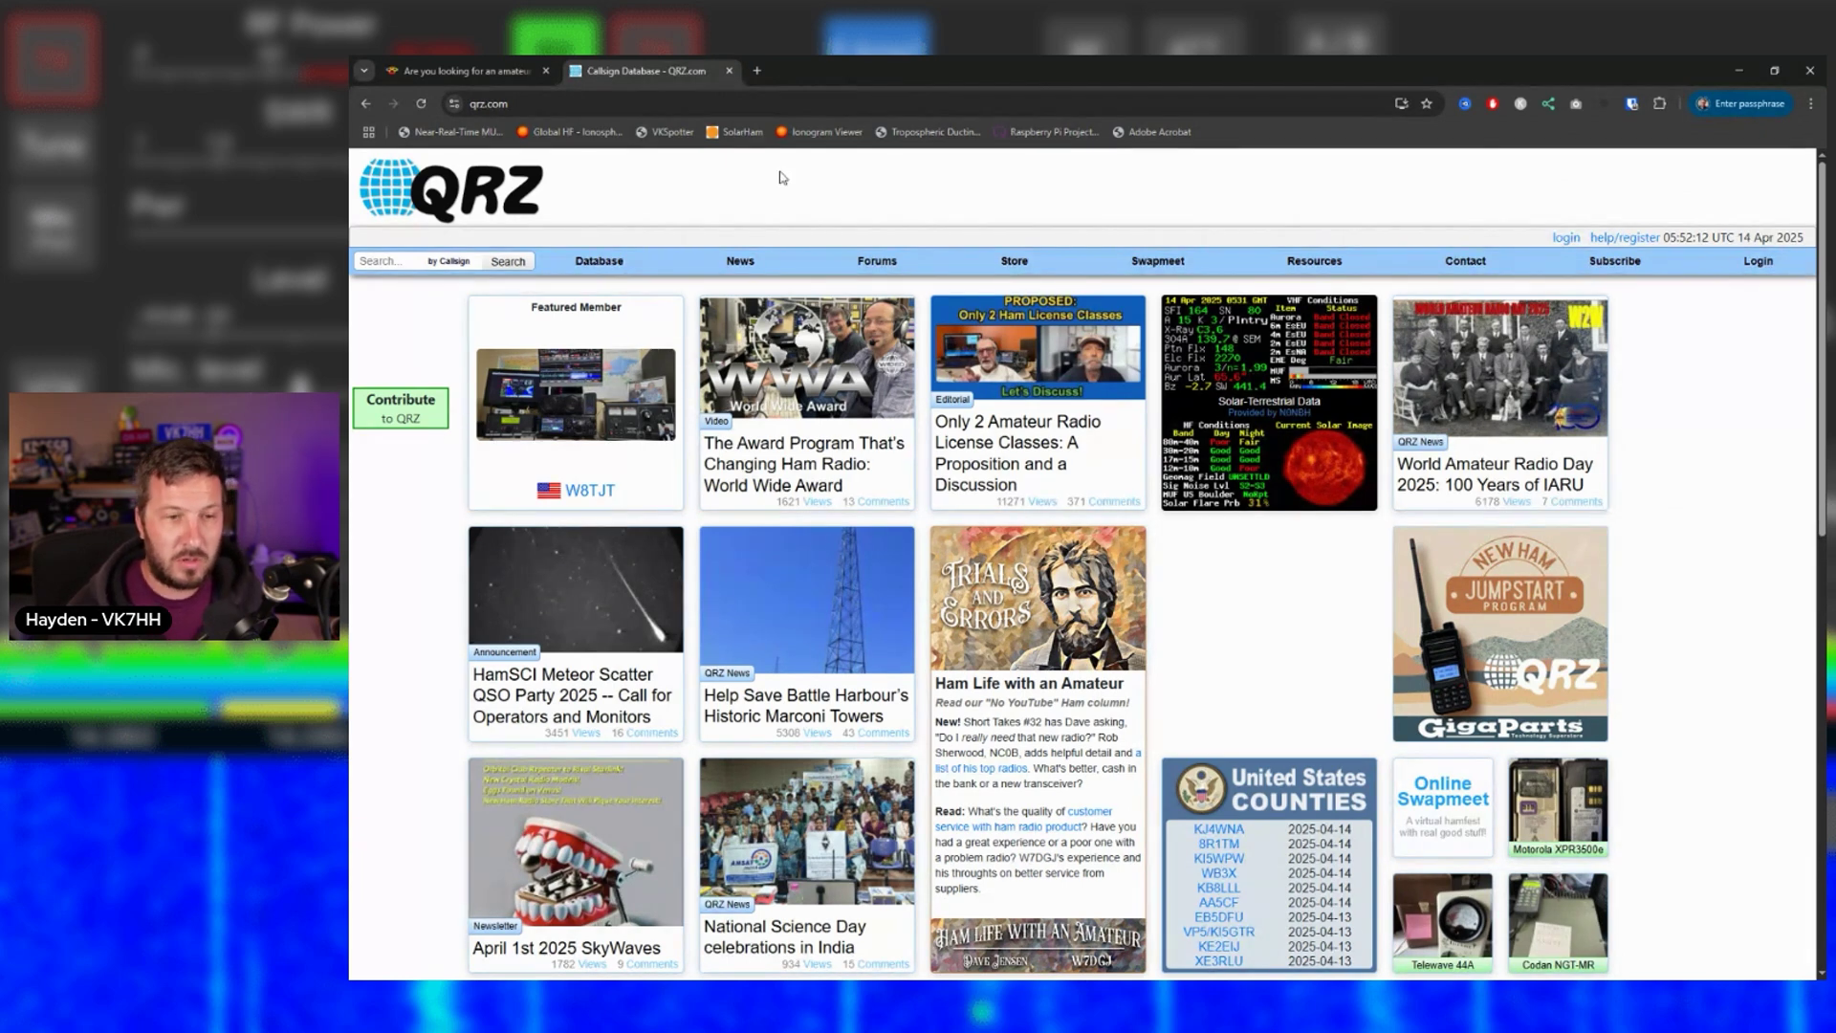
Step: Look up vk7hh on QRZ, read its profile, then close the tab
{"action": "left_click", "coordinate": [394, 261]}
{"action": "type", "text": "vk7hh"}
{"action": "key", "text": "Return"}
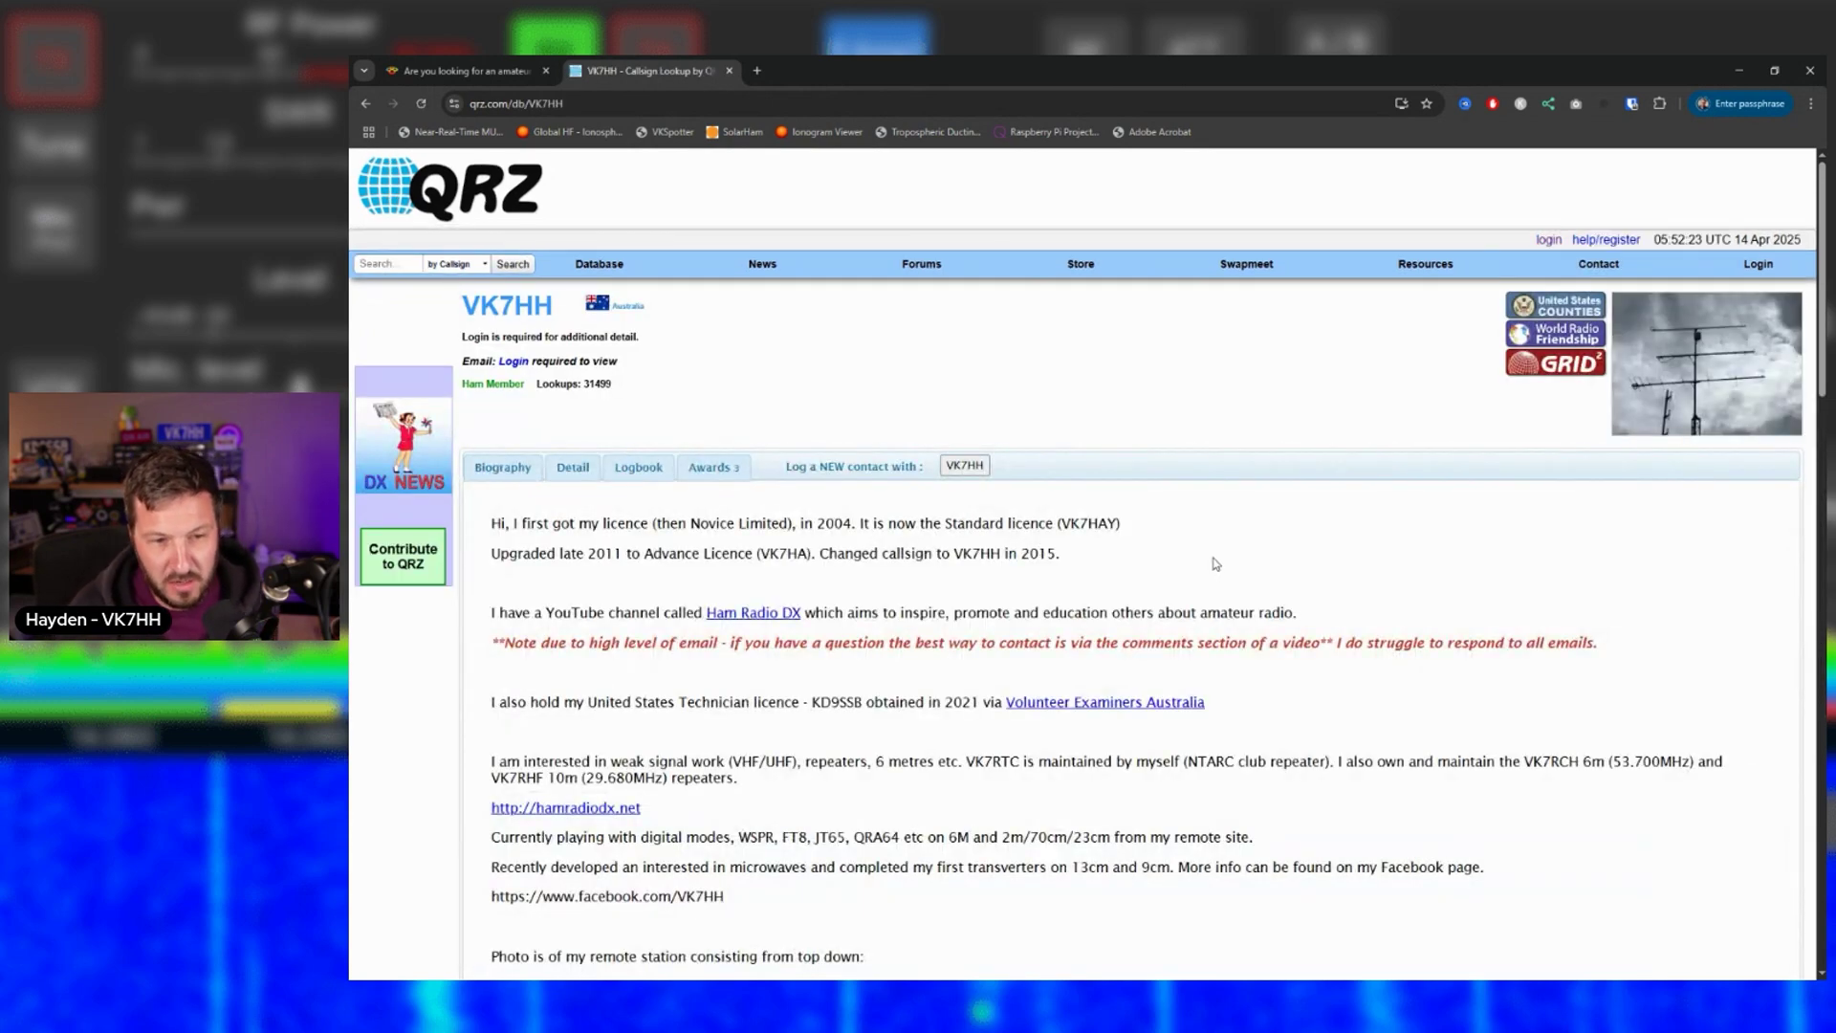
{"action": "scroll", "coordinate": [1213, 564], "scroll_direction": "down", "scroll_amount": 2}
{"action": "scroll", "coordinate": [1213, 565], "scroll_direction": "down", "scroll_amount": 6}
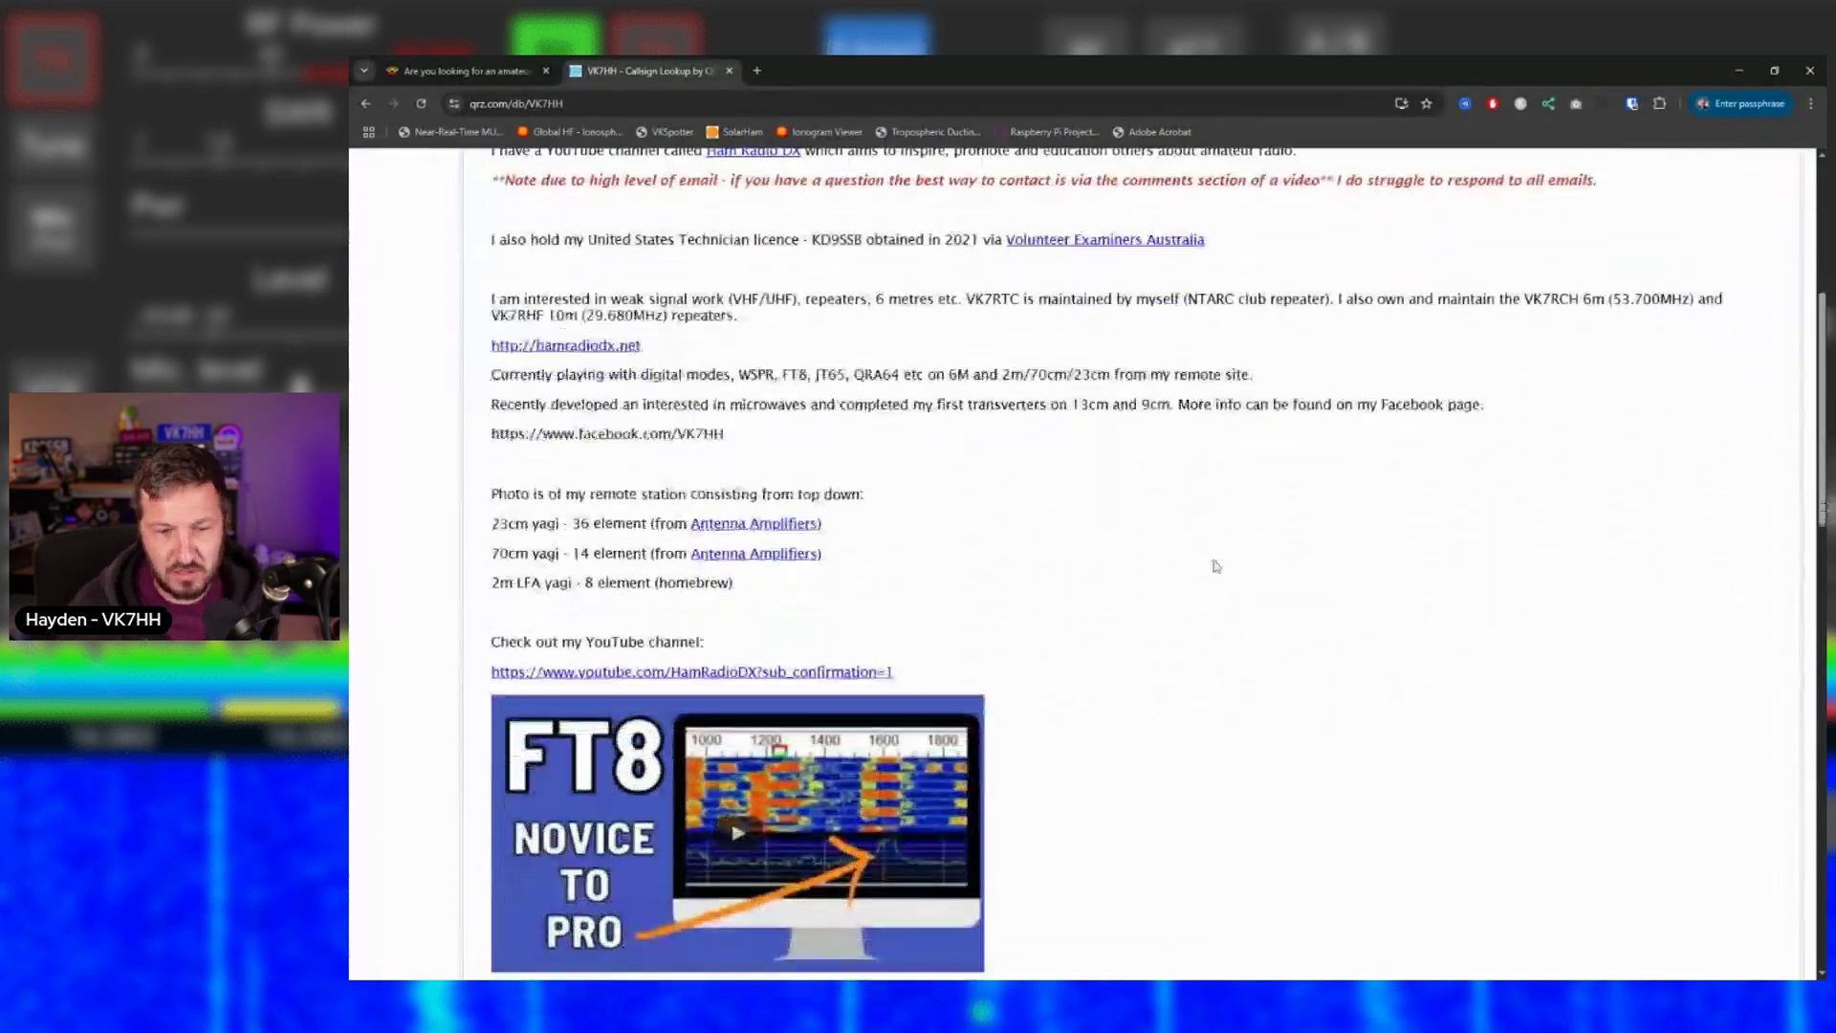
{"action": "scroll", "coordinate": [1214, 566], "scroll_direction": "down", "scroll_amount": 4}
{"action": "scroll", "coordinate": [1214, 567], "scroll_direction": "up", "scroll_amount": 10}
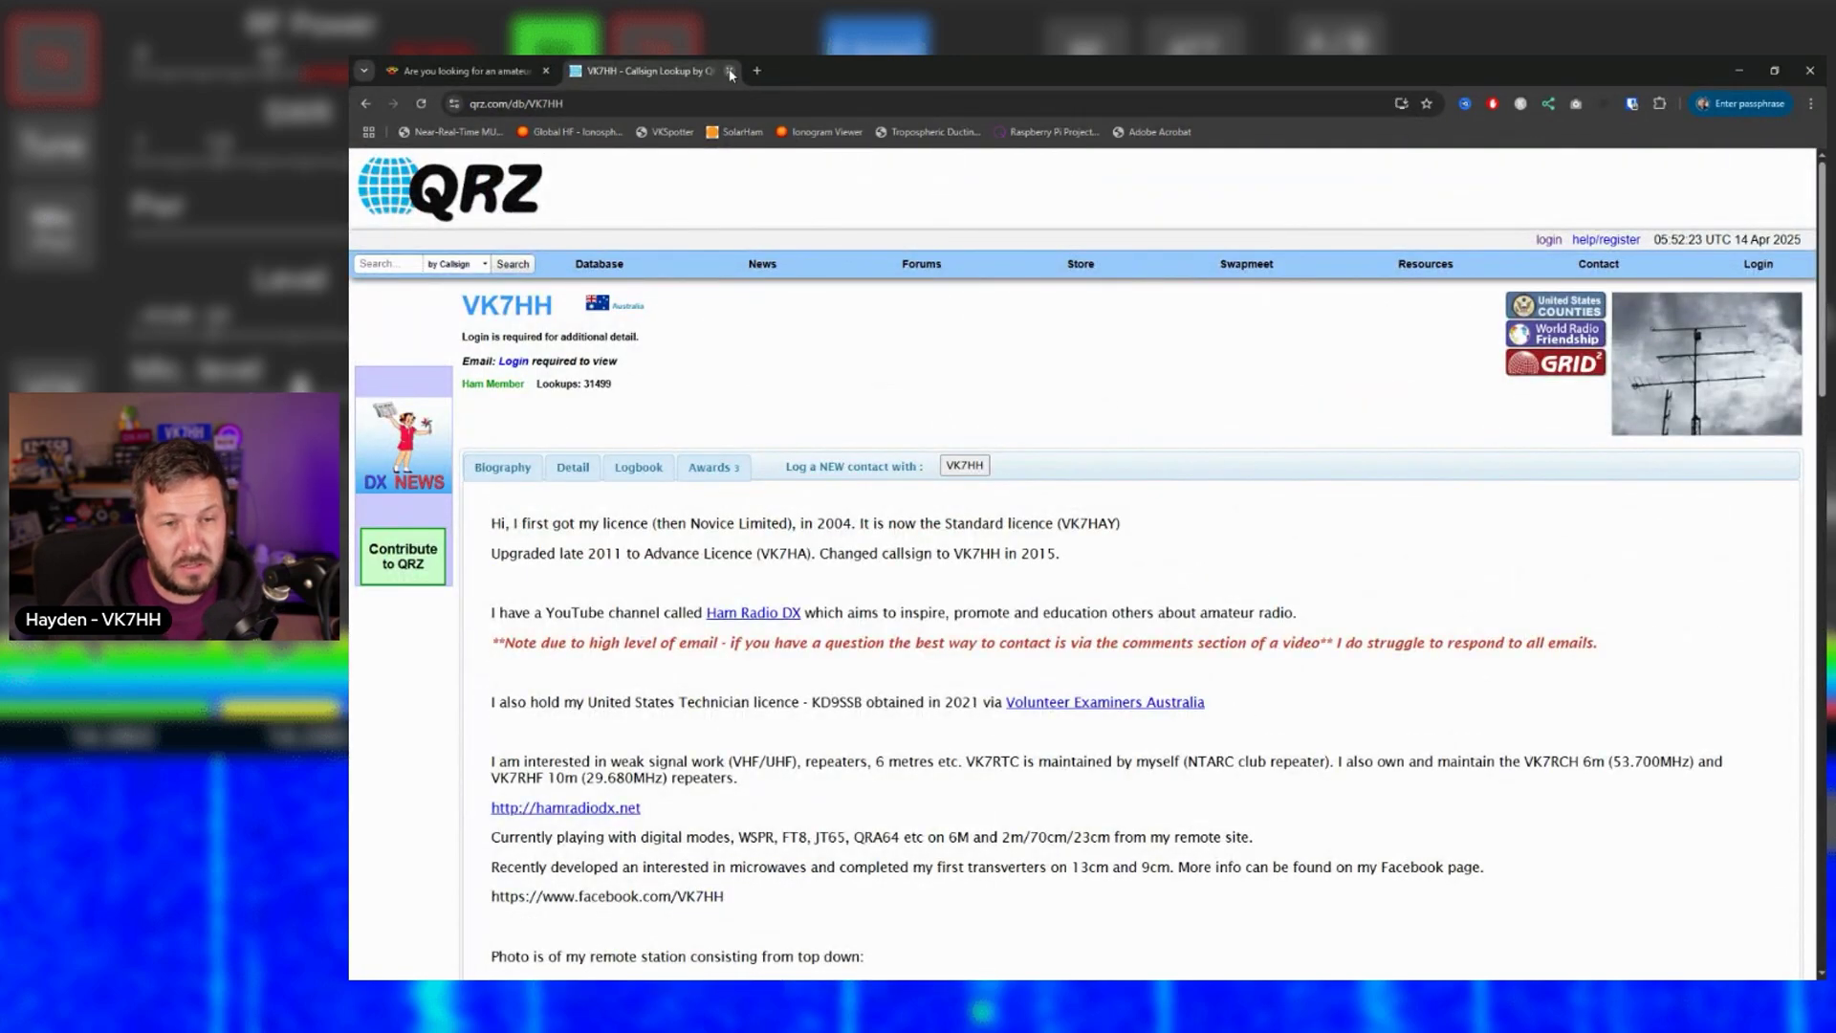
{"action": "key", "text": "ctrl+w"}
{"action": "scroll", "coordinate": [1277, 660], "scroll_direction": "up", "scroll_amount": 2}
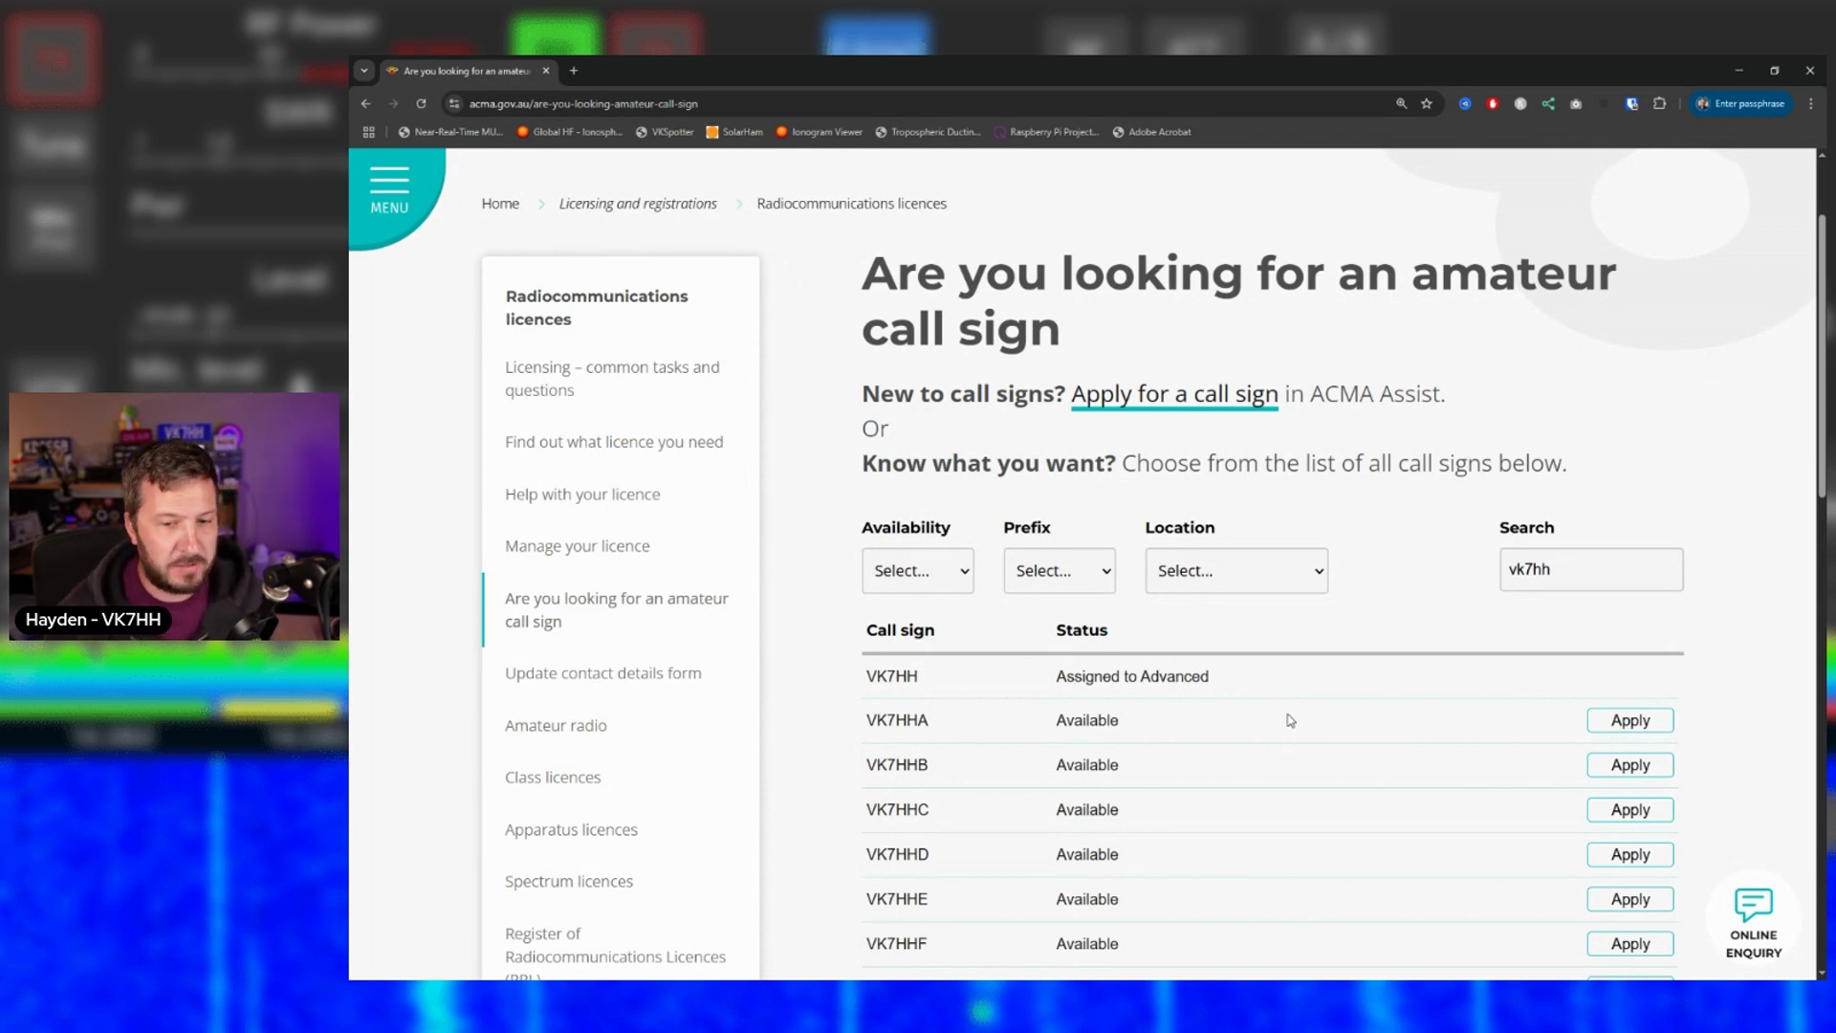
Step: Go to the ACMA Assist portal page via Login to ACMA Assist
{"action": "scroll", "coordinate": [1143, 705], "scroll_direction": "up", "scroll_amount": 2}
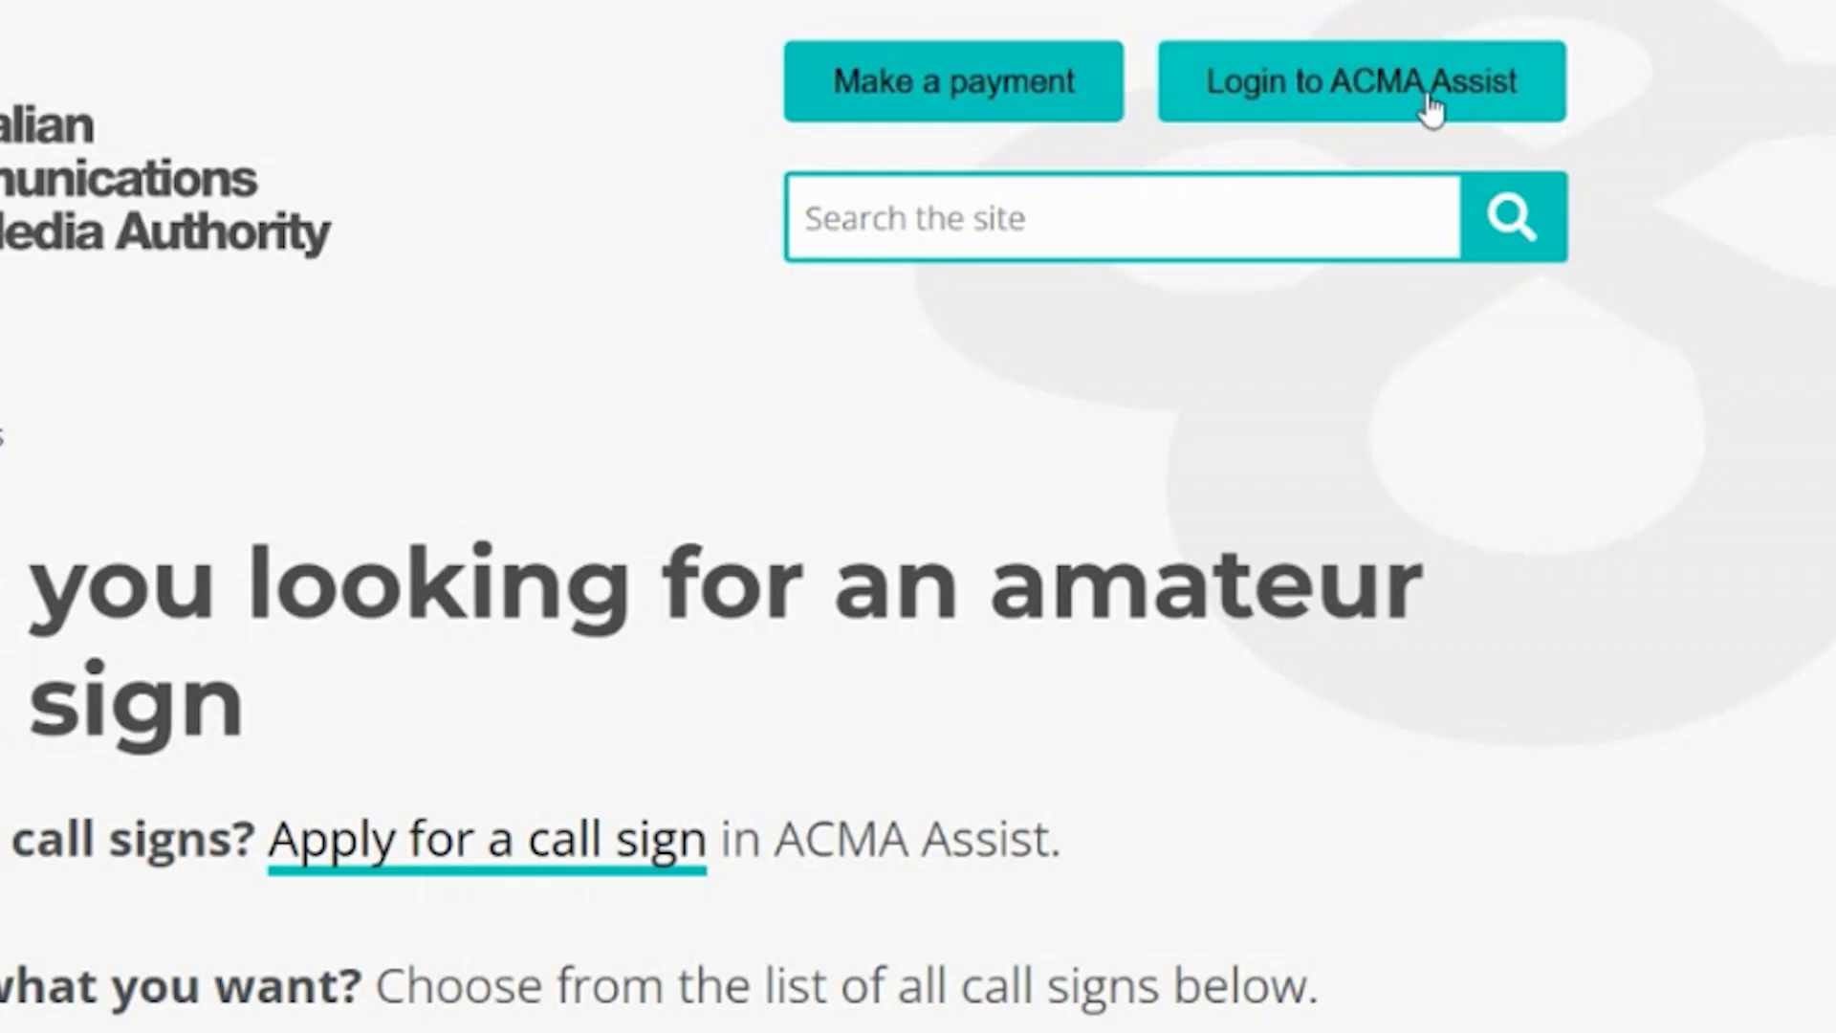
{"action": "left_click", "coordinate": [1431, 107]}
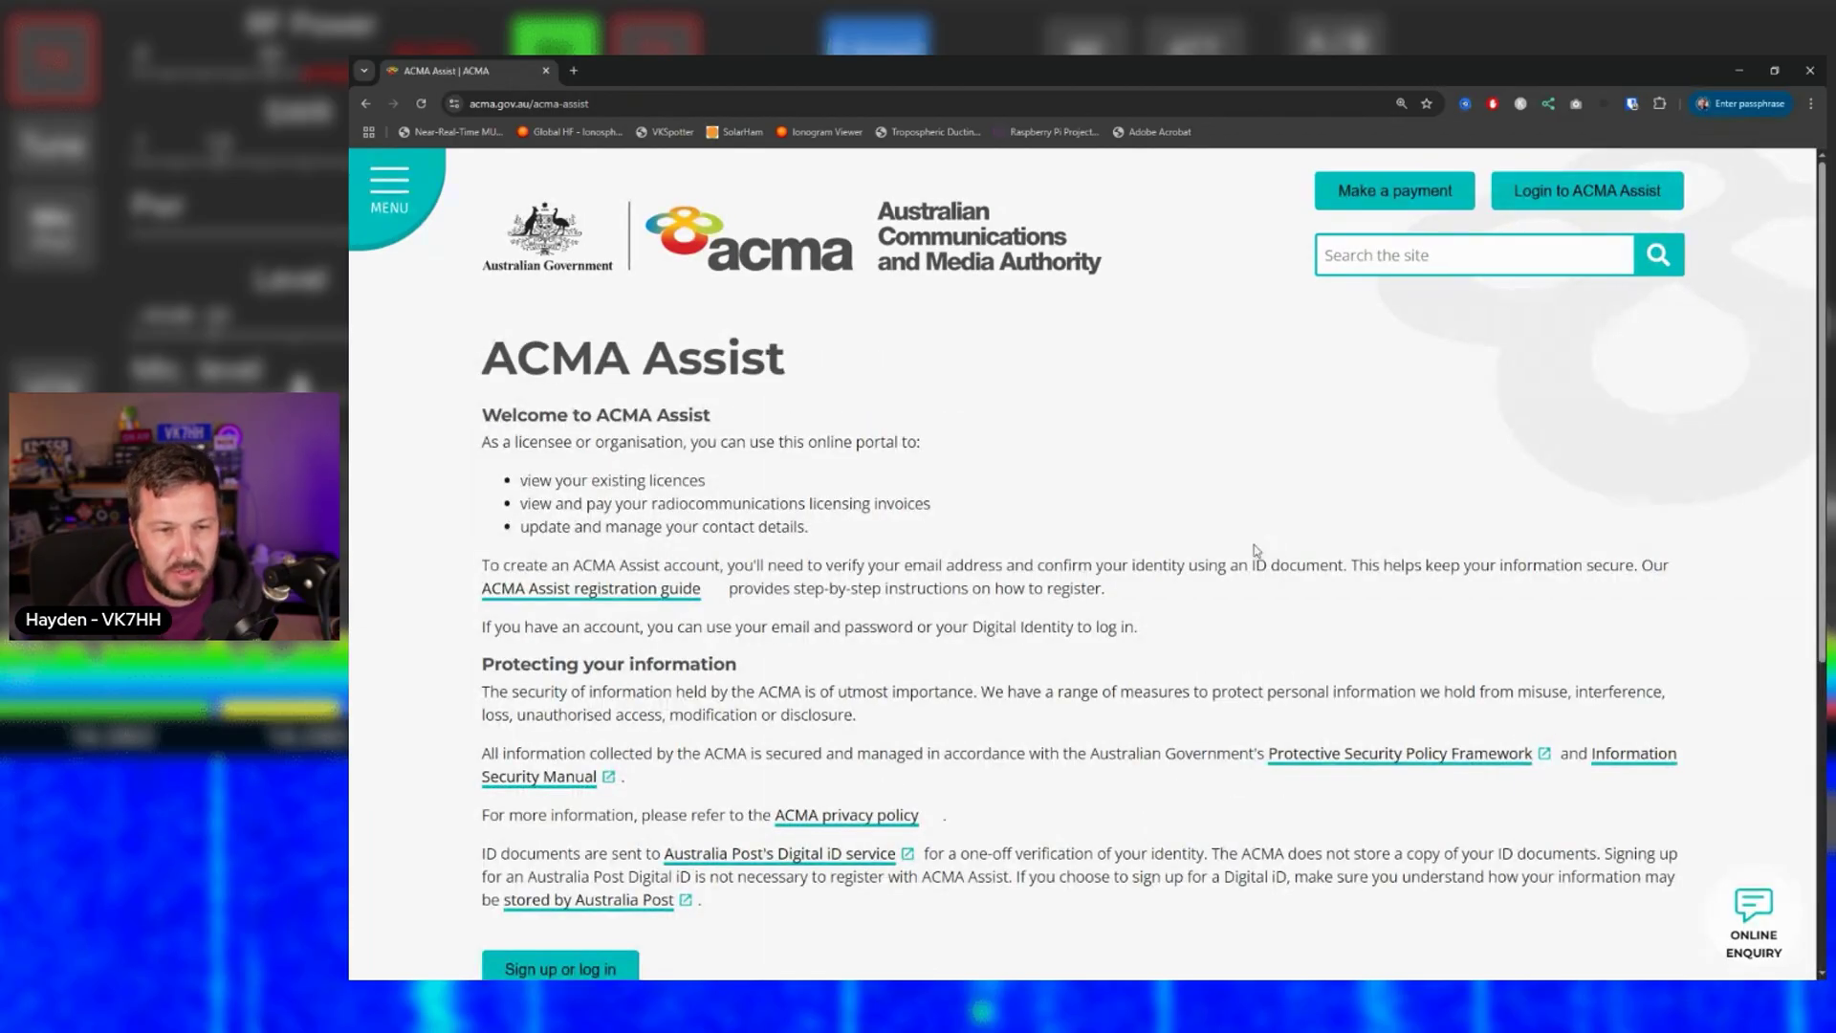
Step: Open the ACMA Assist 'Sign up or log in' page
{"action": "scroll", "coordinate": [1140, 588], "scroll_direction": "down", "scroll_amount": 1}
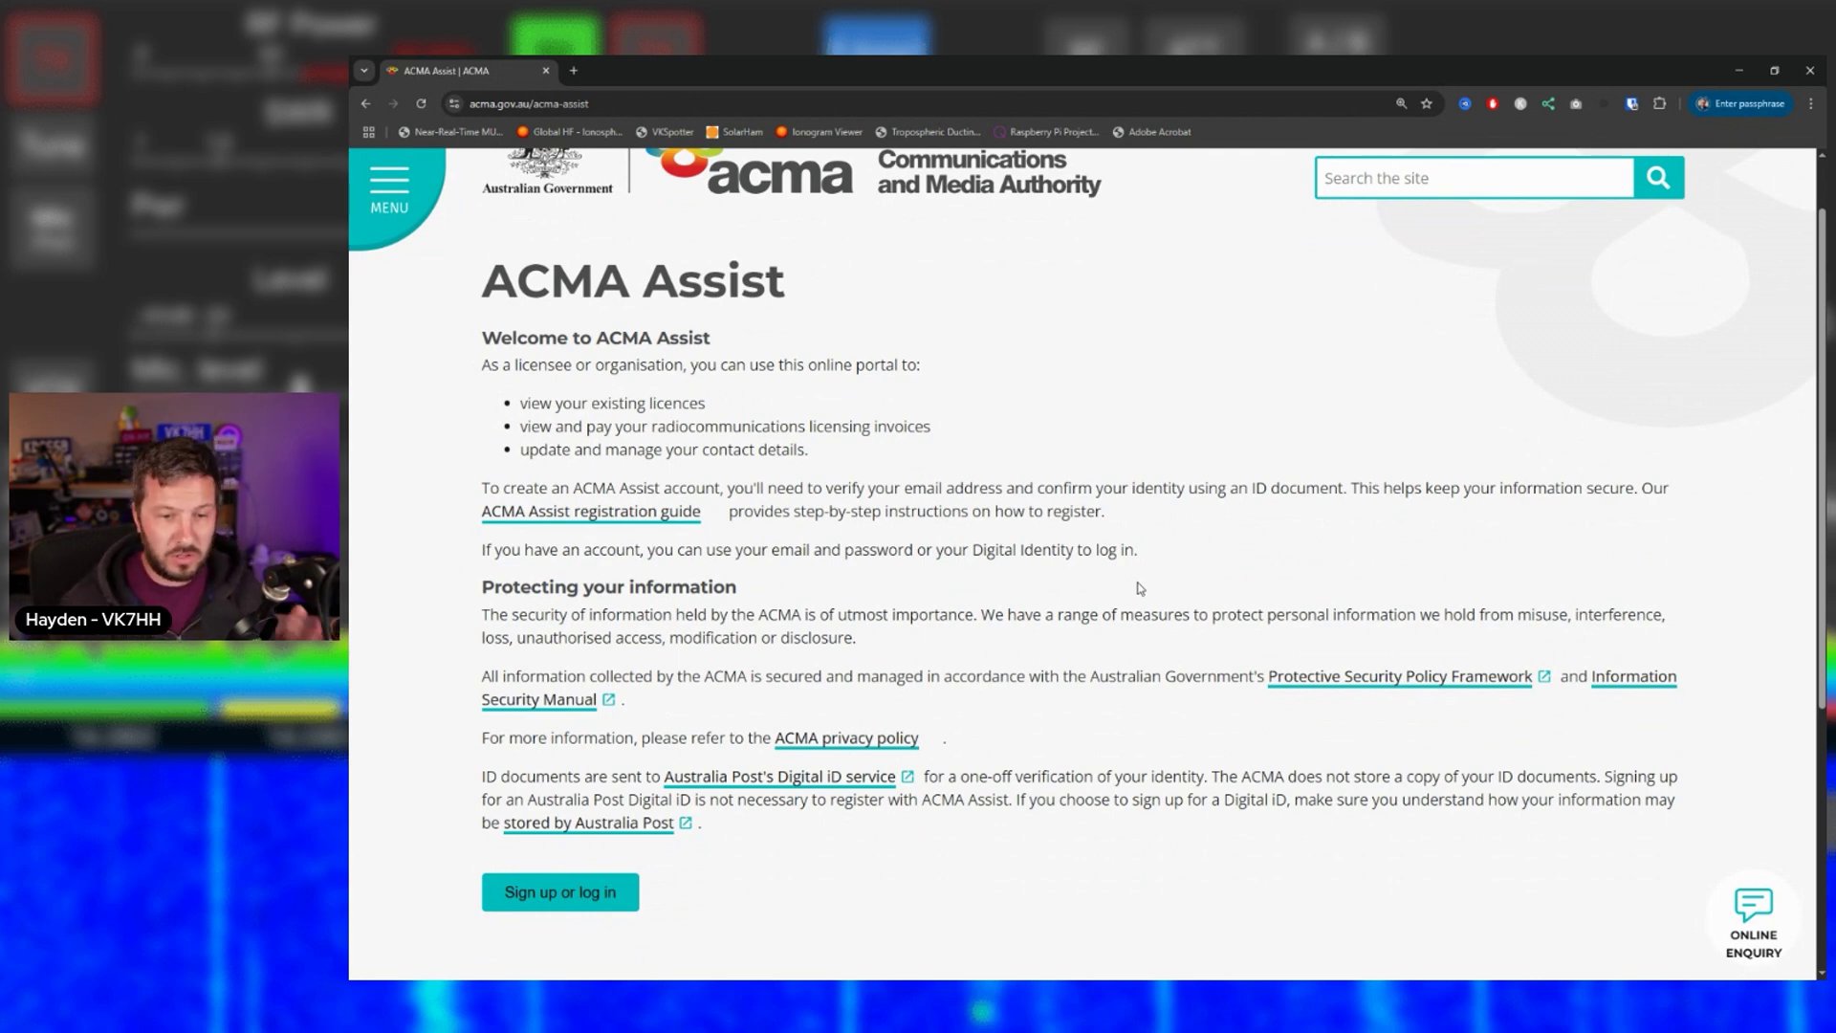
{"action": "scroll", "coordinate": [1136, 590], "scroll_direction": "down", "scroll_amount": 1}
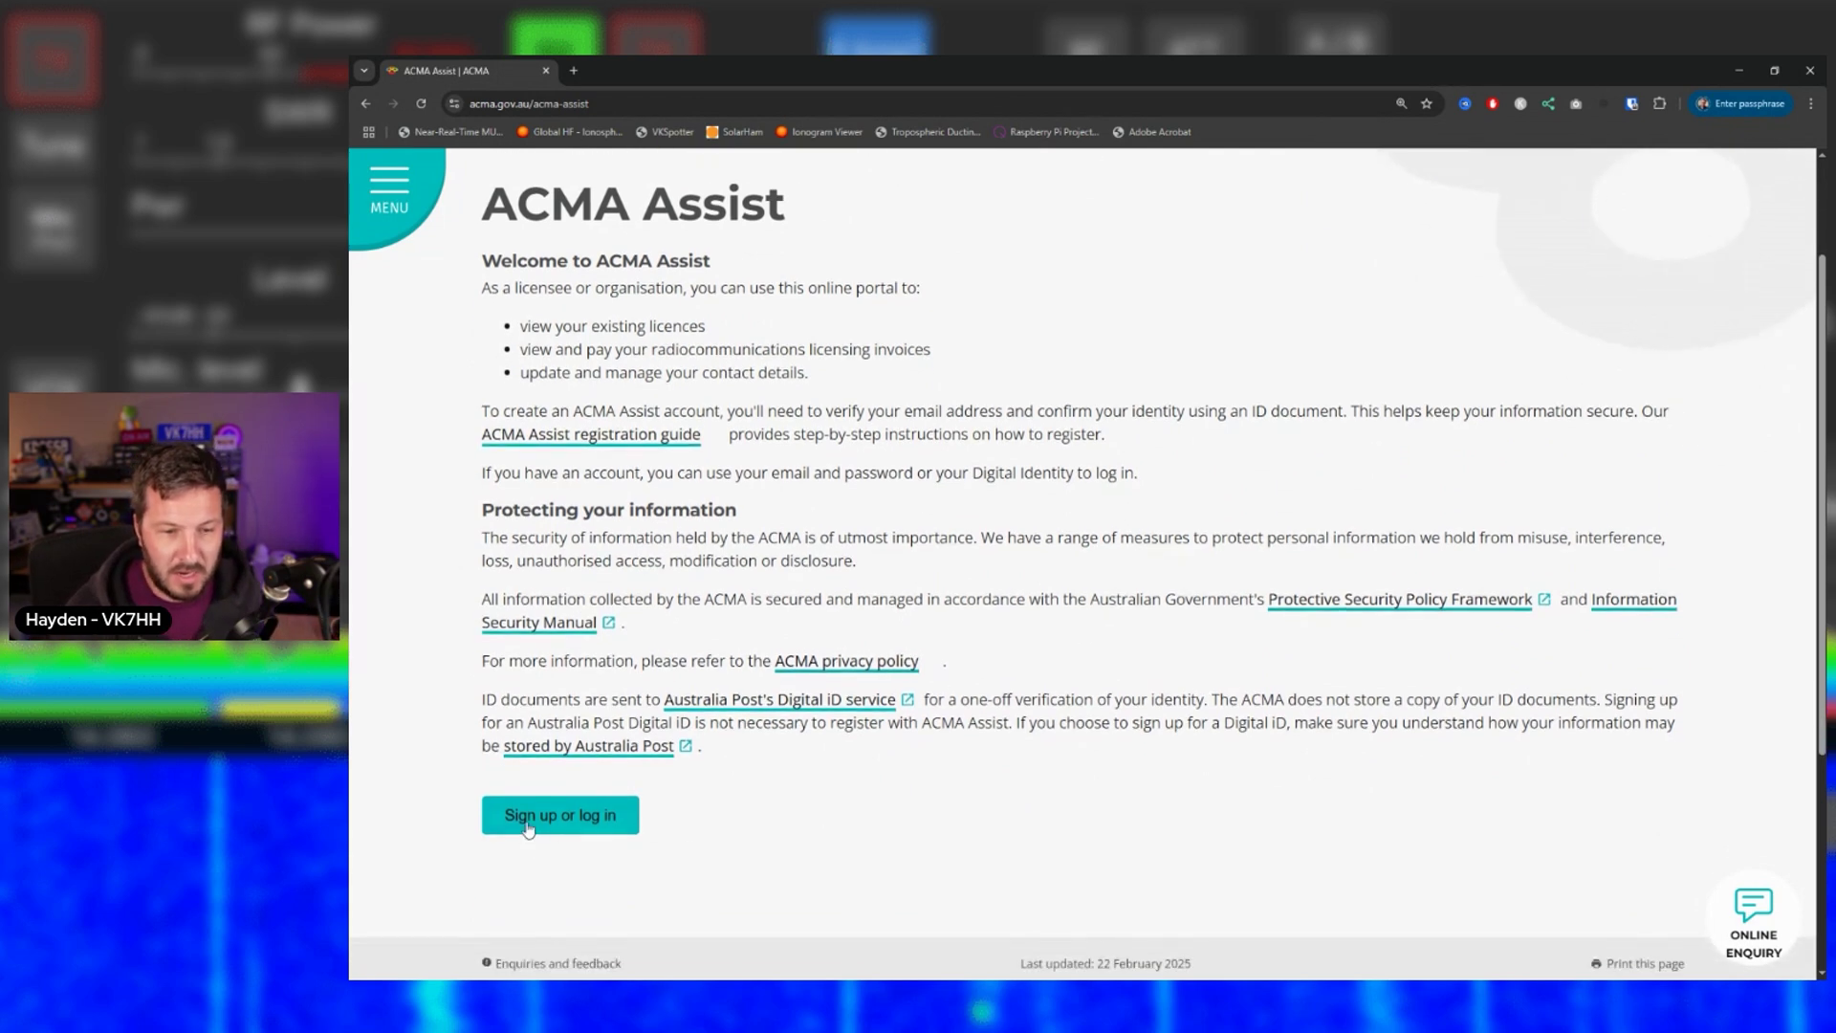
{"action": "left_click", "coordinate": [527, 829]}
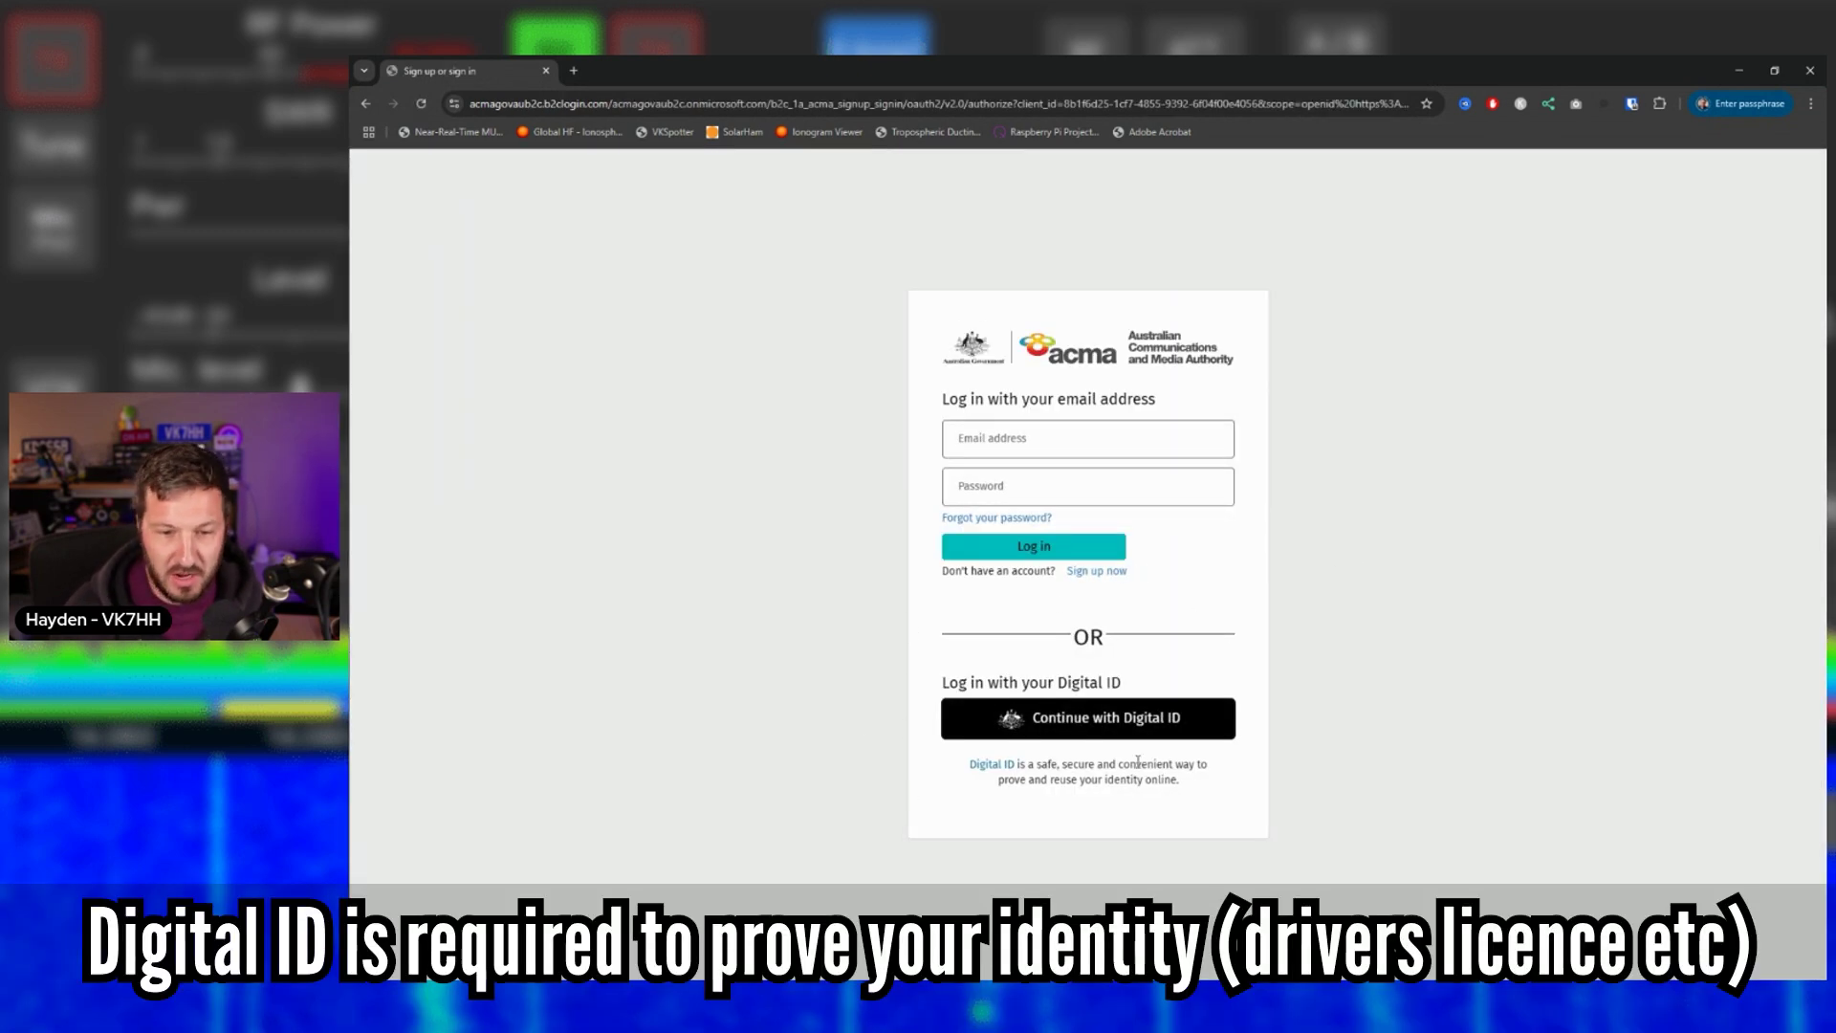
Step: Preview the Sign up now account form, then cancel back to ACMA Assist
{"action": "left_click", "coordinate": [1071, 576]}
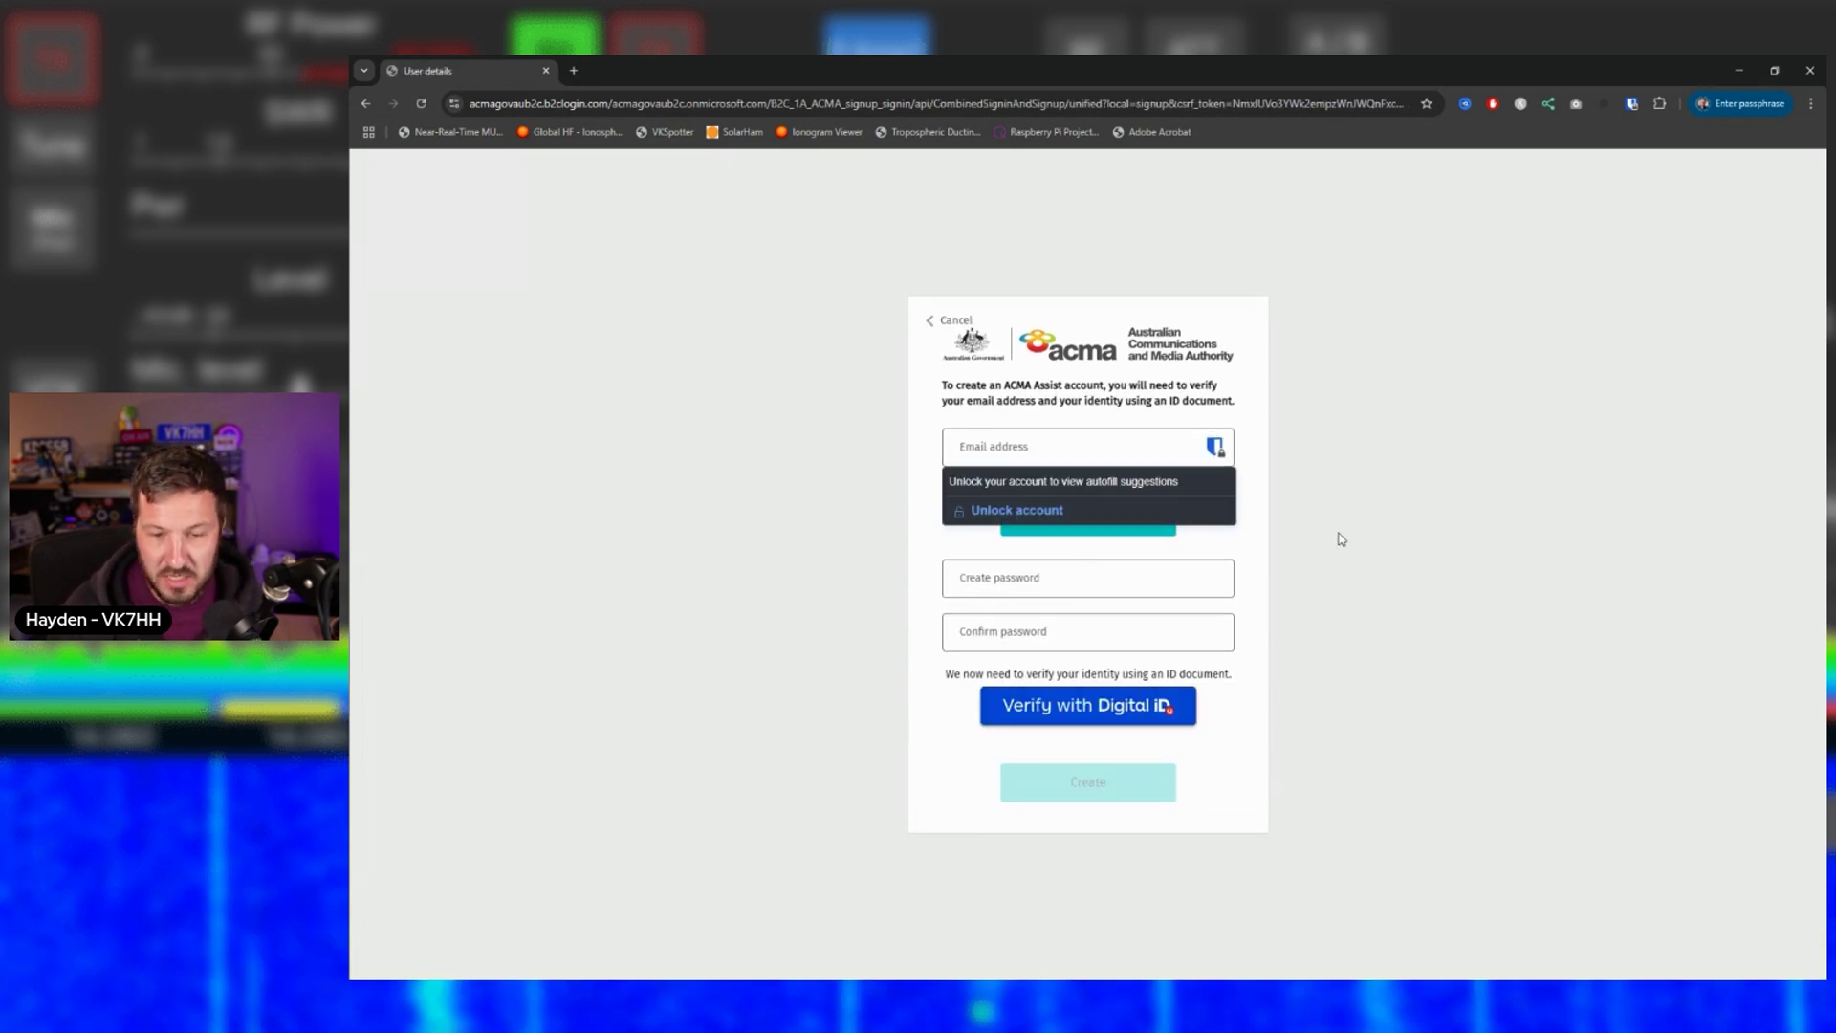
{"action": "left_click", "coordinate": [1280, 536]}
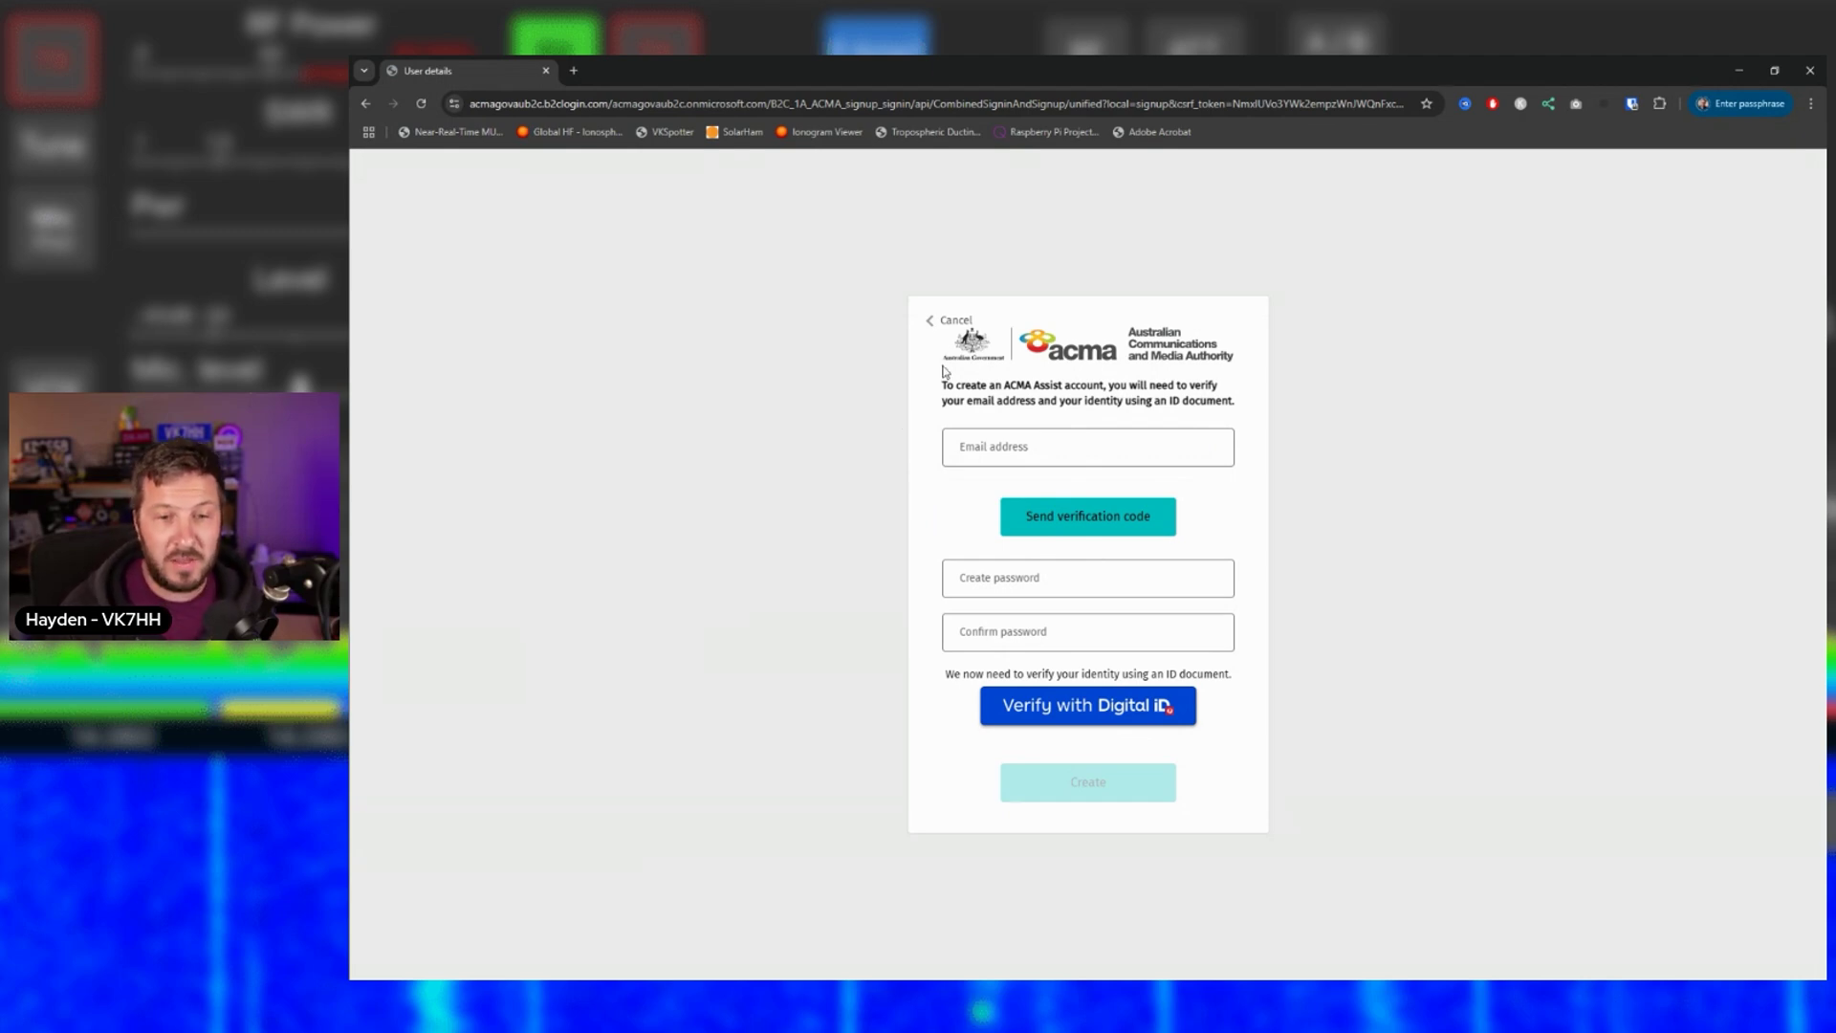
{"action": "left_click", "coordinate": [954, 320]}
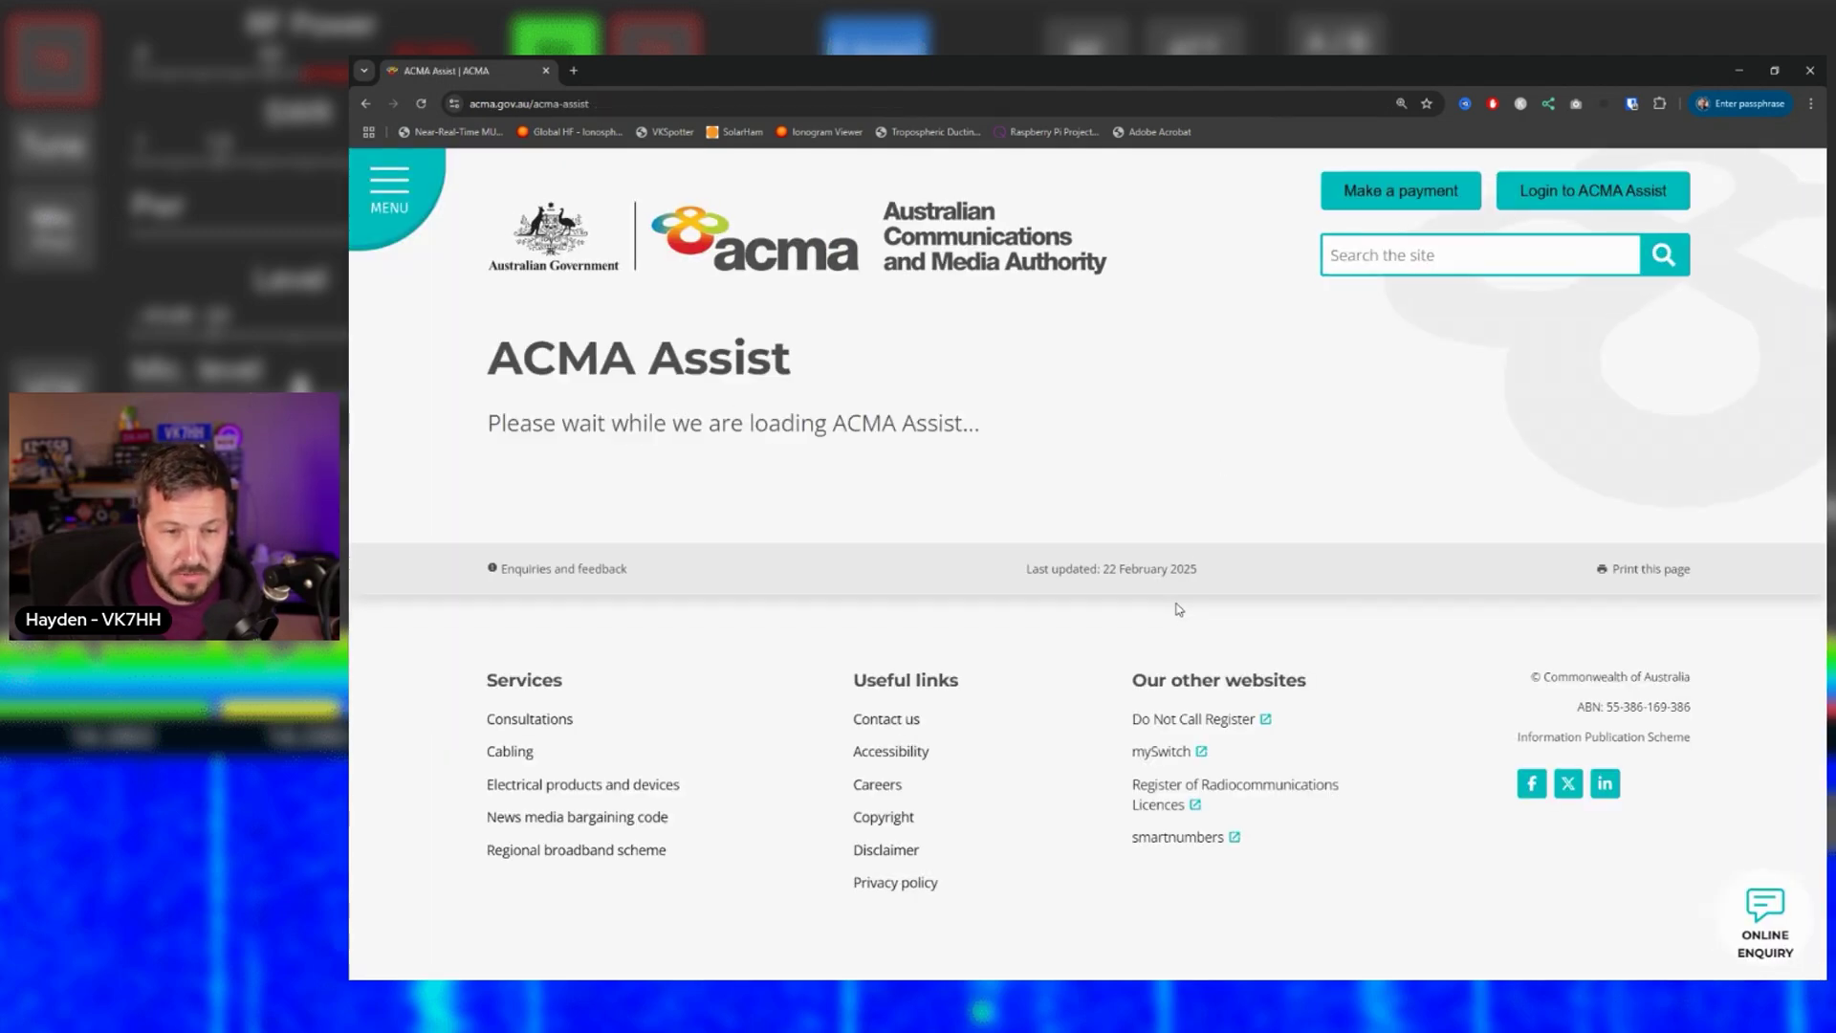
{"action": "scroll", "coordinate": [955, 780], "scroll_direction": "down", "scroll_amount": 2}
{"action": "left_click", "coordinate": [554, 815]}
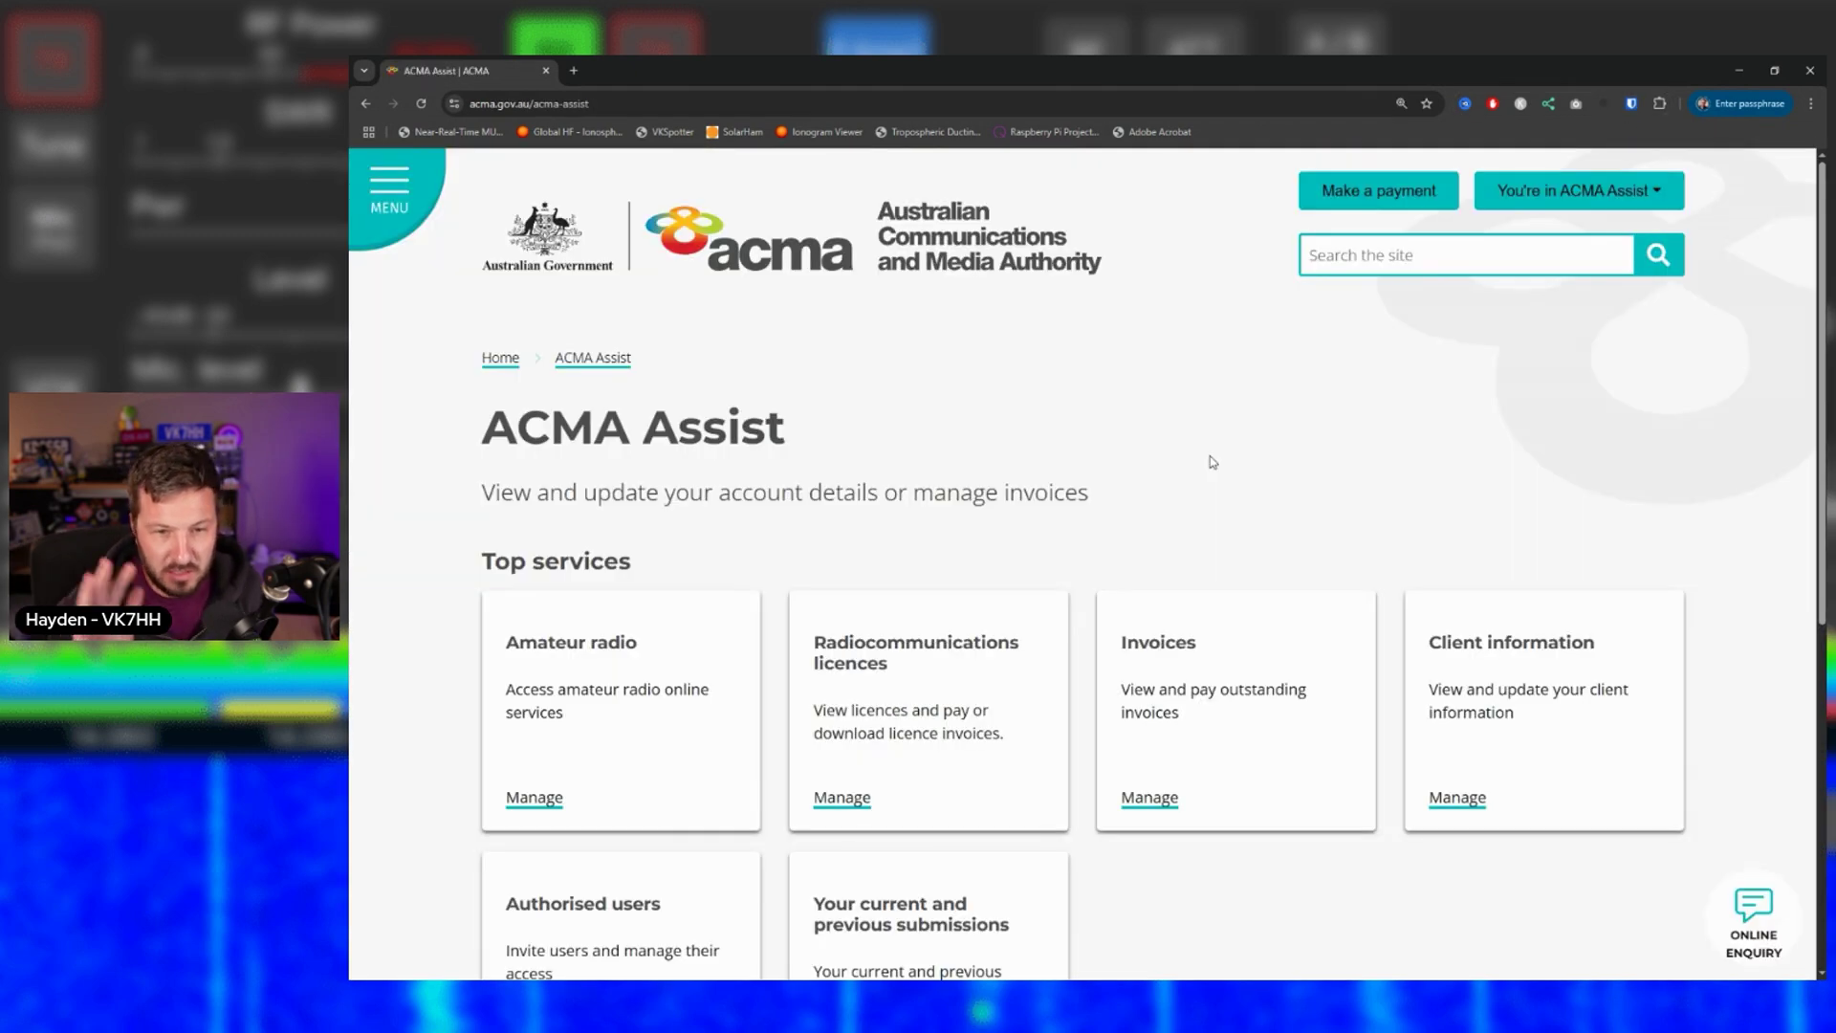
{"action": "scroll", "coordinate": [1211, 462], "scroll_direction": "down", "scroll_amount": 3}
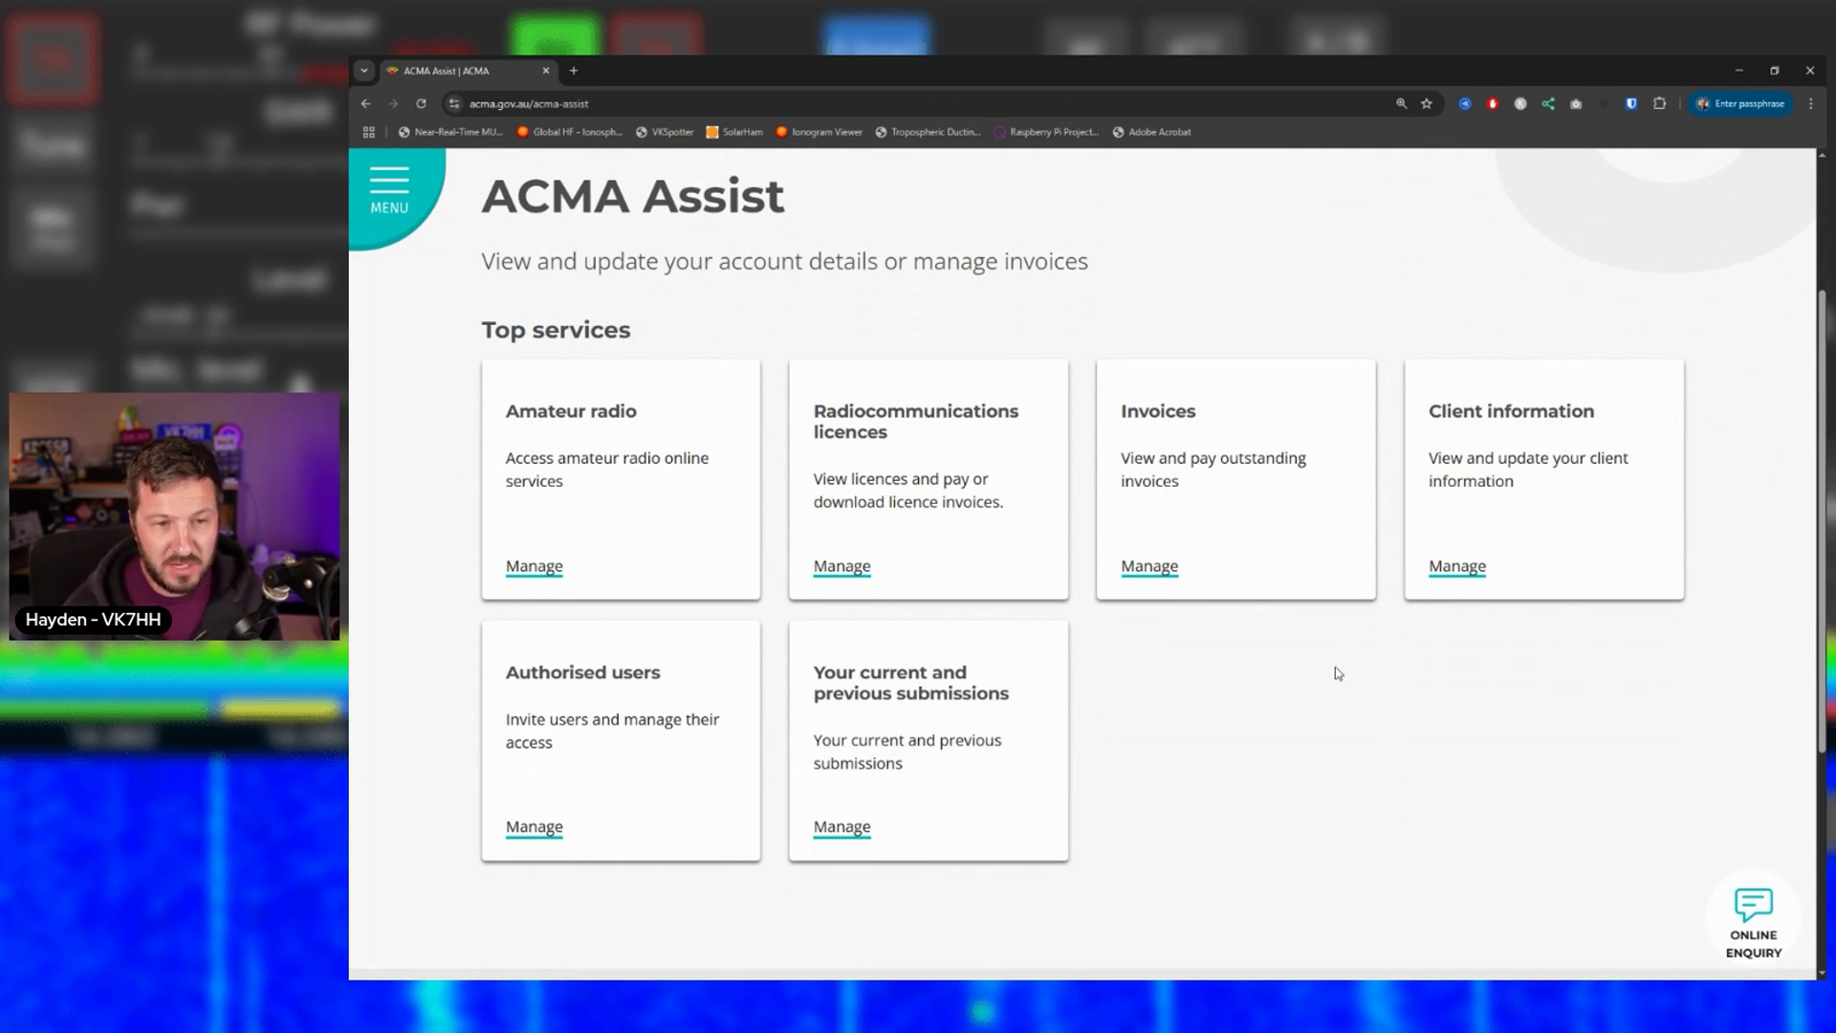
{"action": "left_click", "coordinate": [533, 565]}
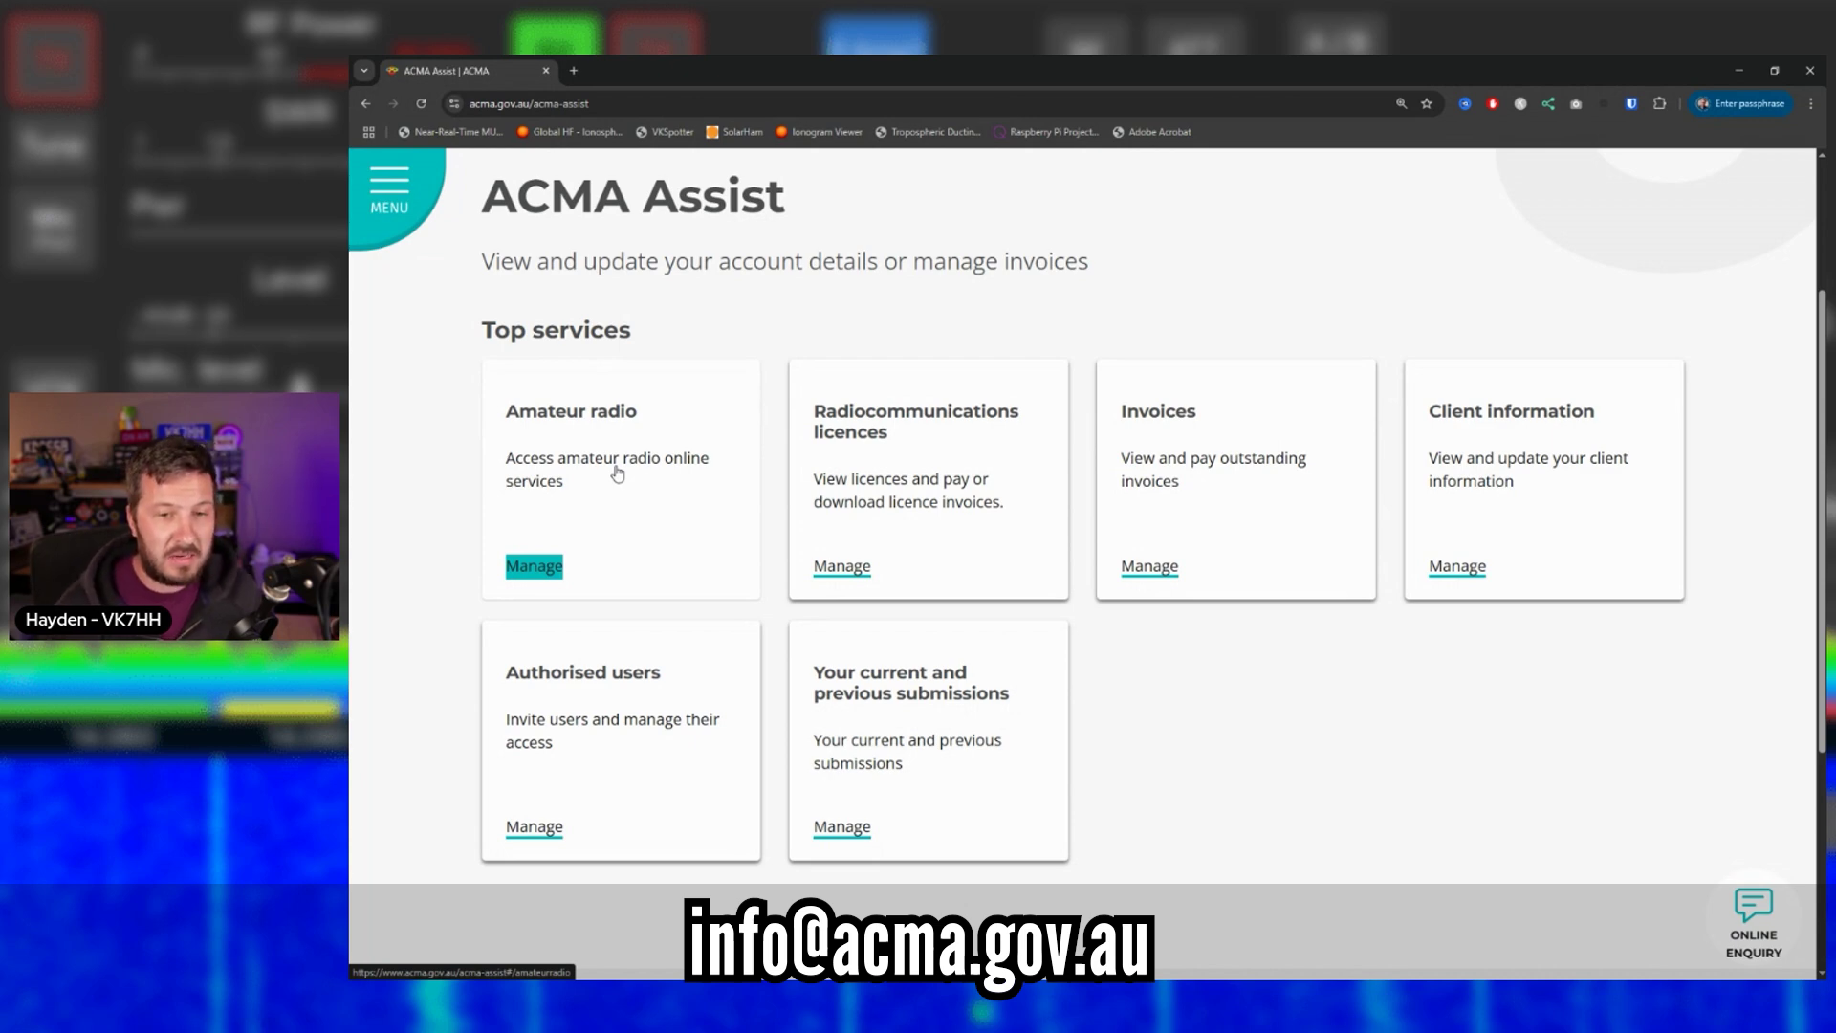
{"action": "scroll", "coordinate": [1413, 614], "scroll_direction": "down", "scroll_amount": 3}
{"action": "scroll", "coordinate": [1430, 614], "scroll_direction": "up", "scroll_amount": 2}
{"action": "scroll", "coordinate": [1432, 613], "scroll_direction": "up", "scroll_amount": 3}
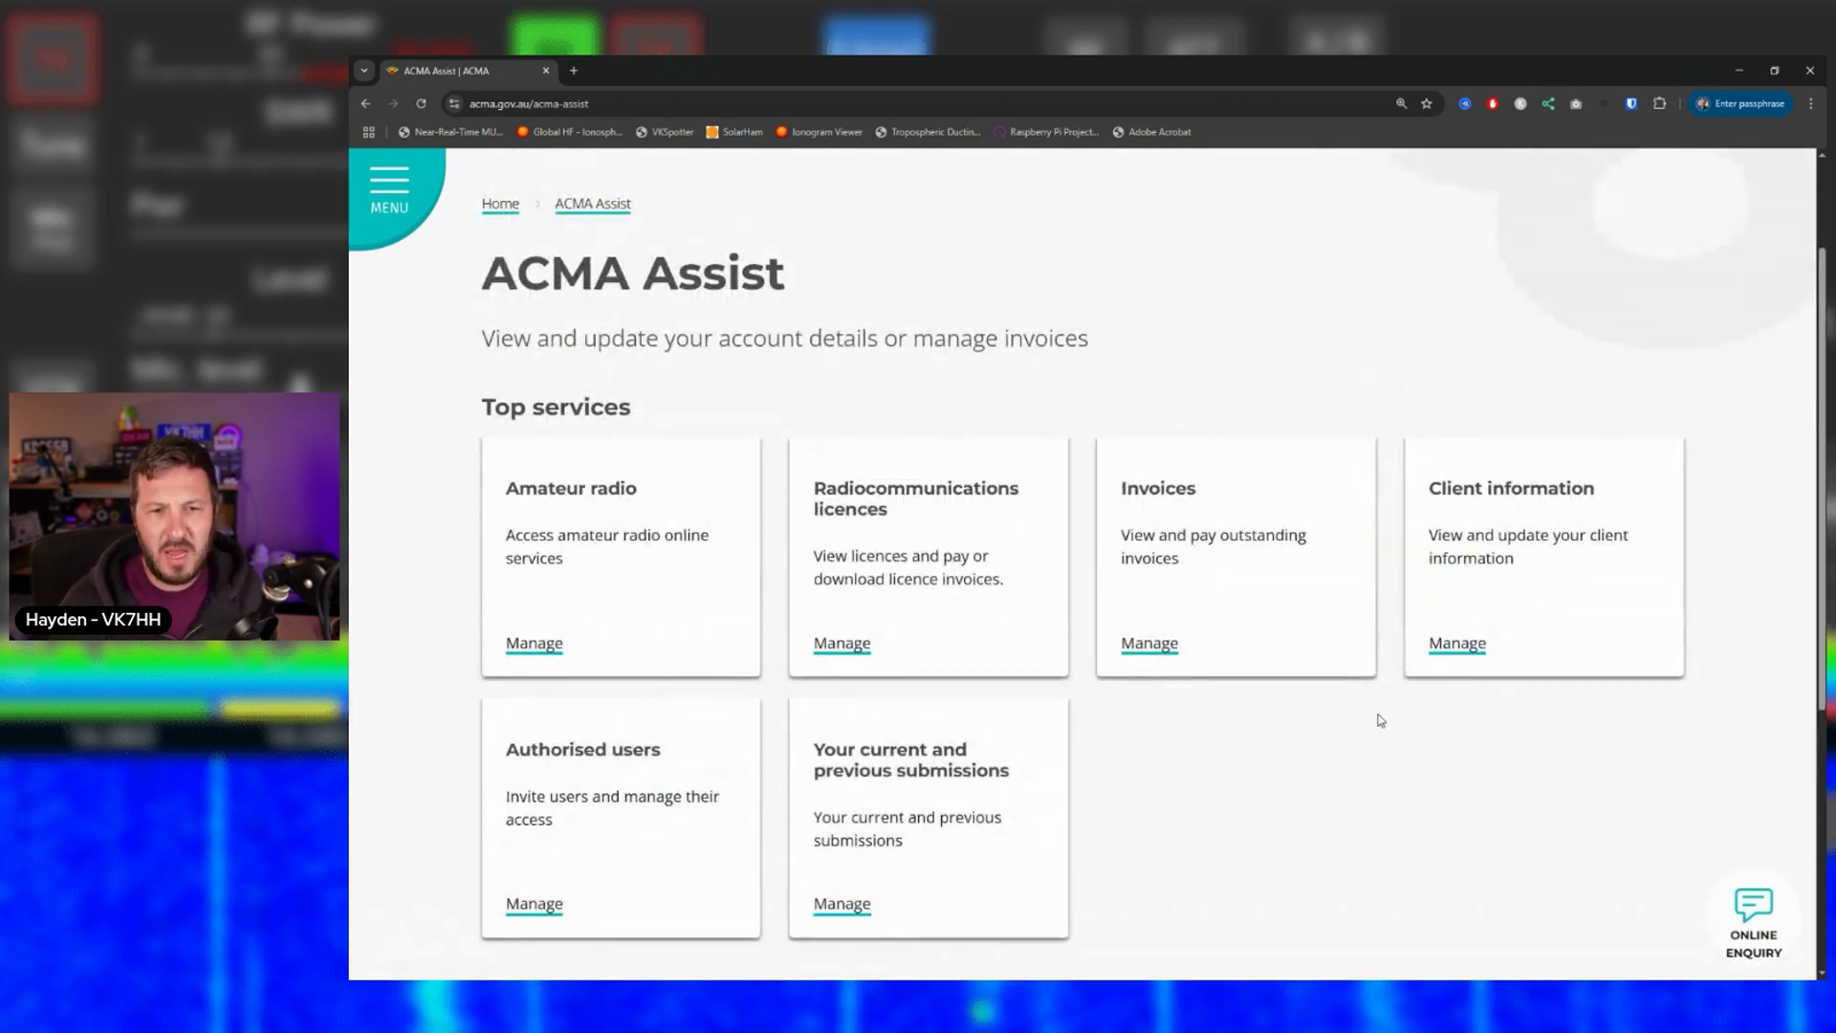
{"action": "scroll", "coordinate": [1062, 490], "scroll_direction": "down", "scroll_amount": 1}
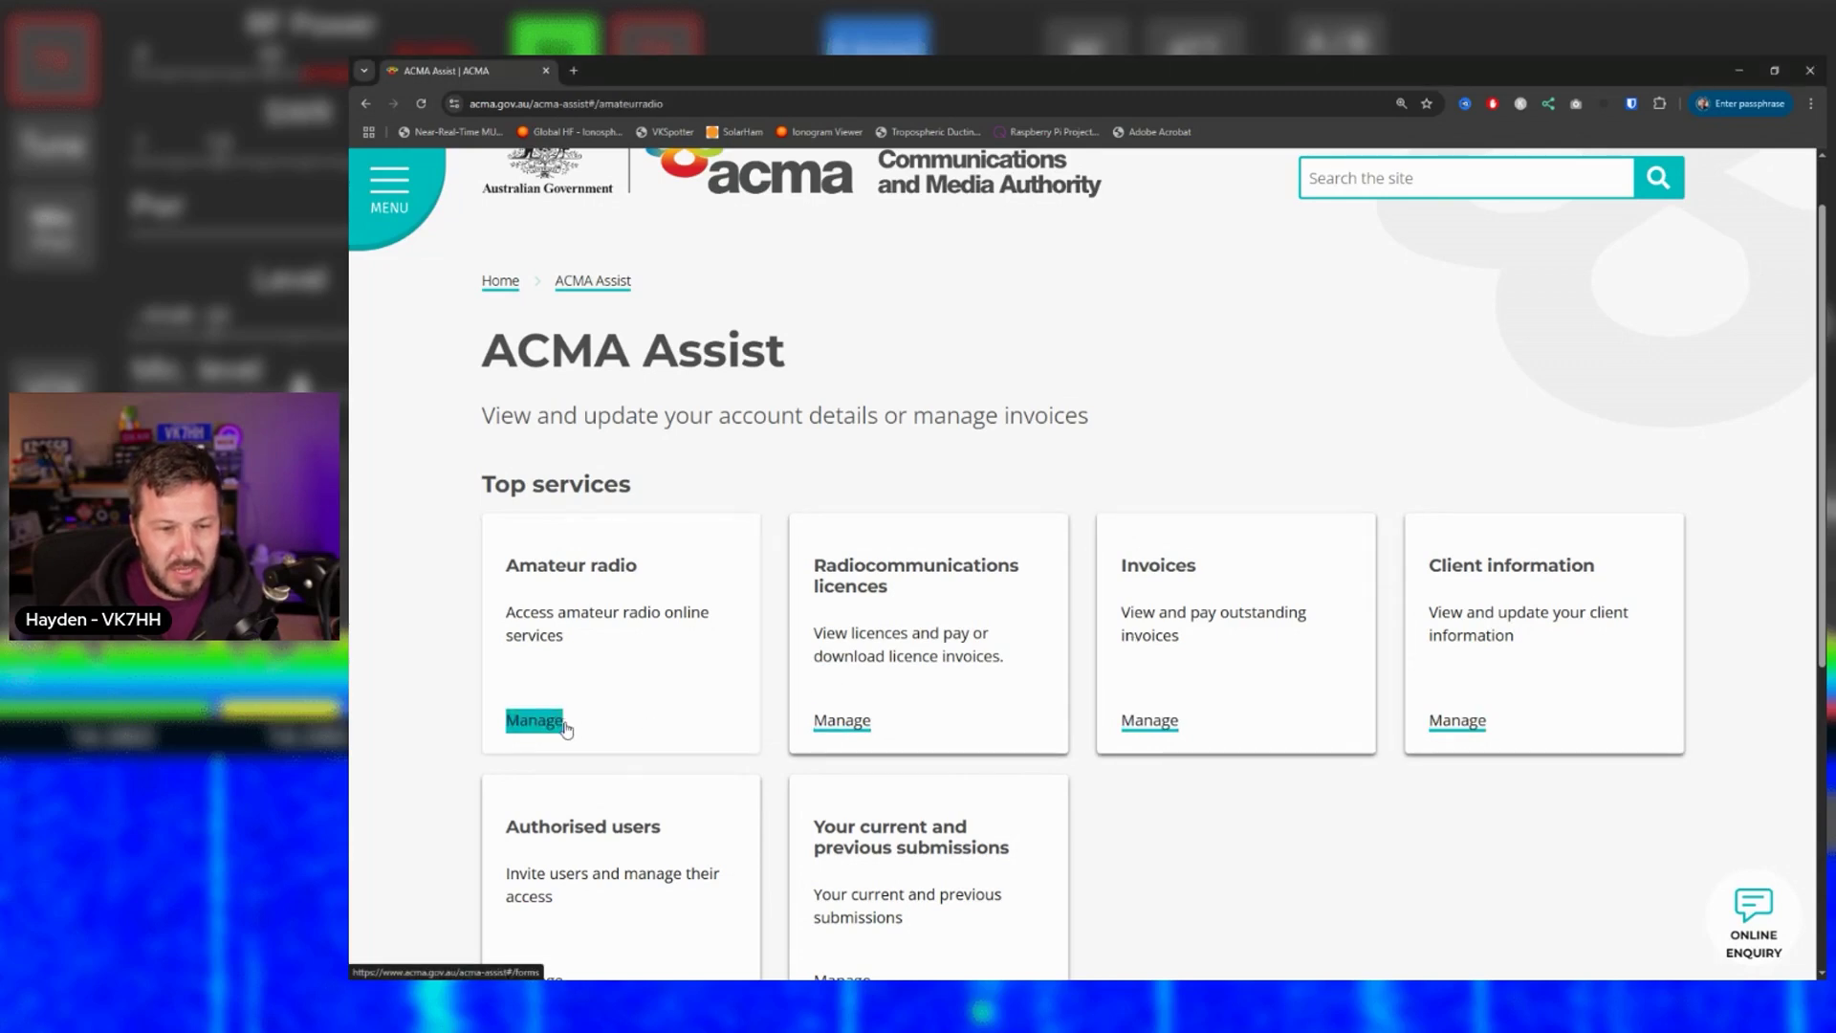
Step: Manage the Amateur radio account, note VK7HH's expiry date, and view its Contact details
{"action": "left_click", "coordinate": [555, 722]}
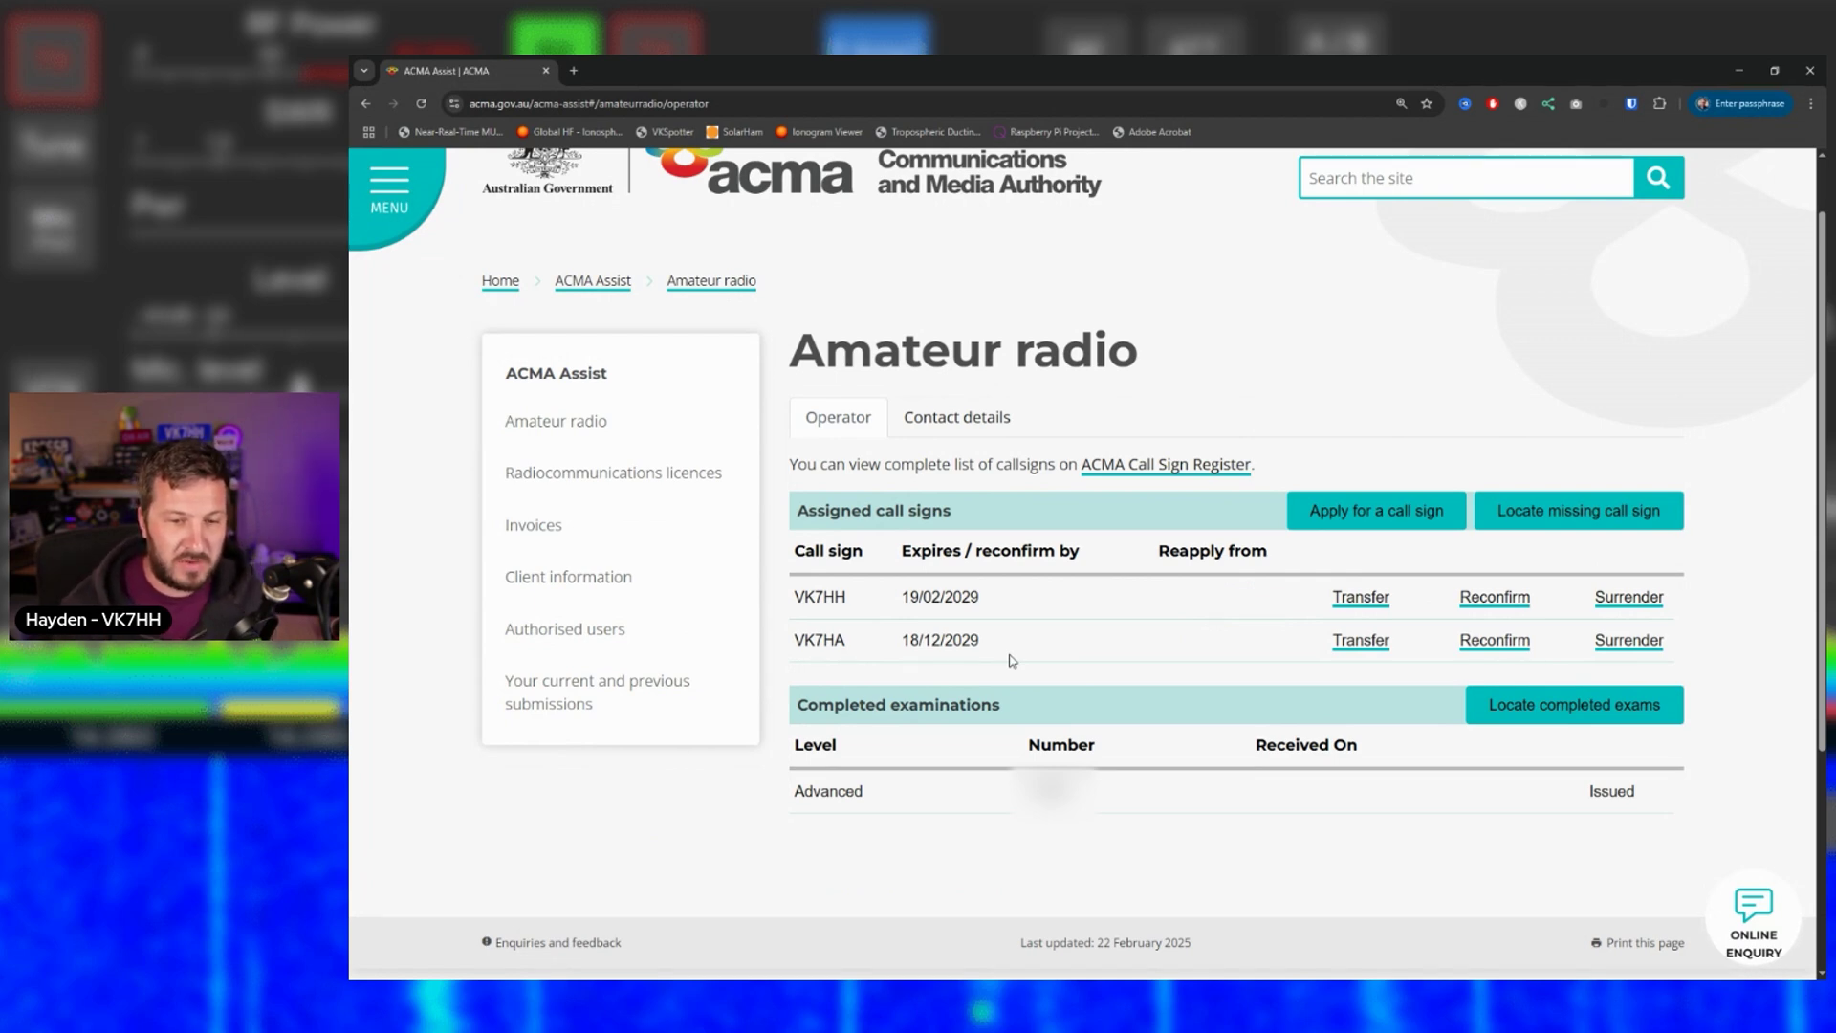
{"action": "left_click_drag", "start_coordinate": [987, 600], "coordinate": [894, 602]}
{"action": "left_click", "coordinate": [982, 603]}
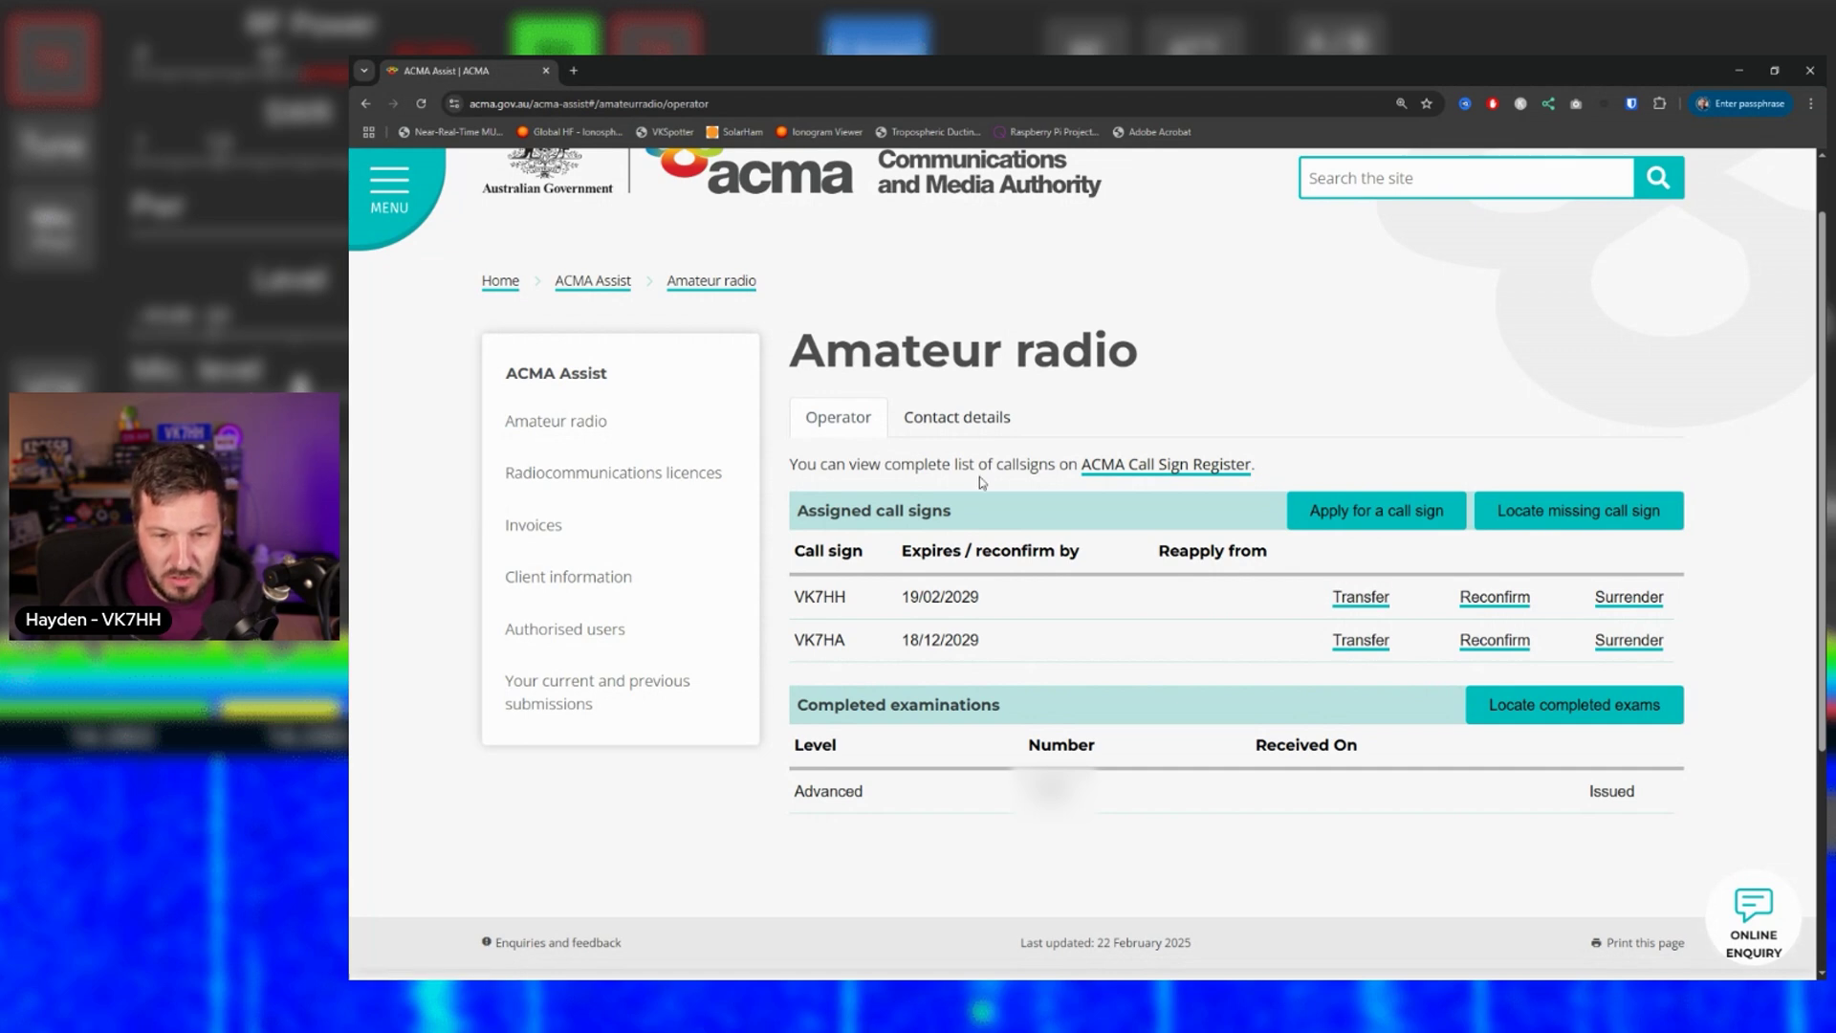
{"action": "left_click", "coordinate": [953, 421]}
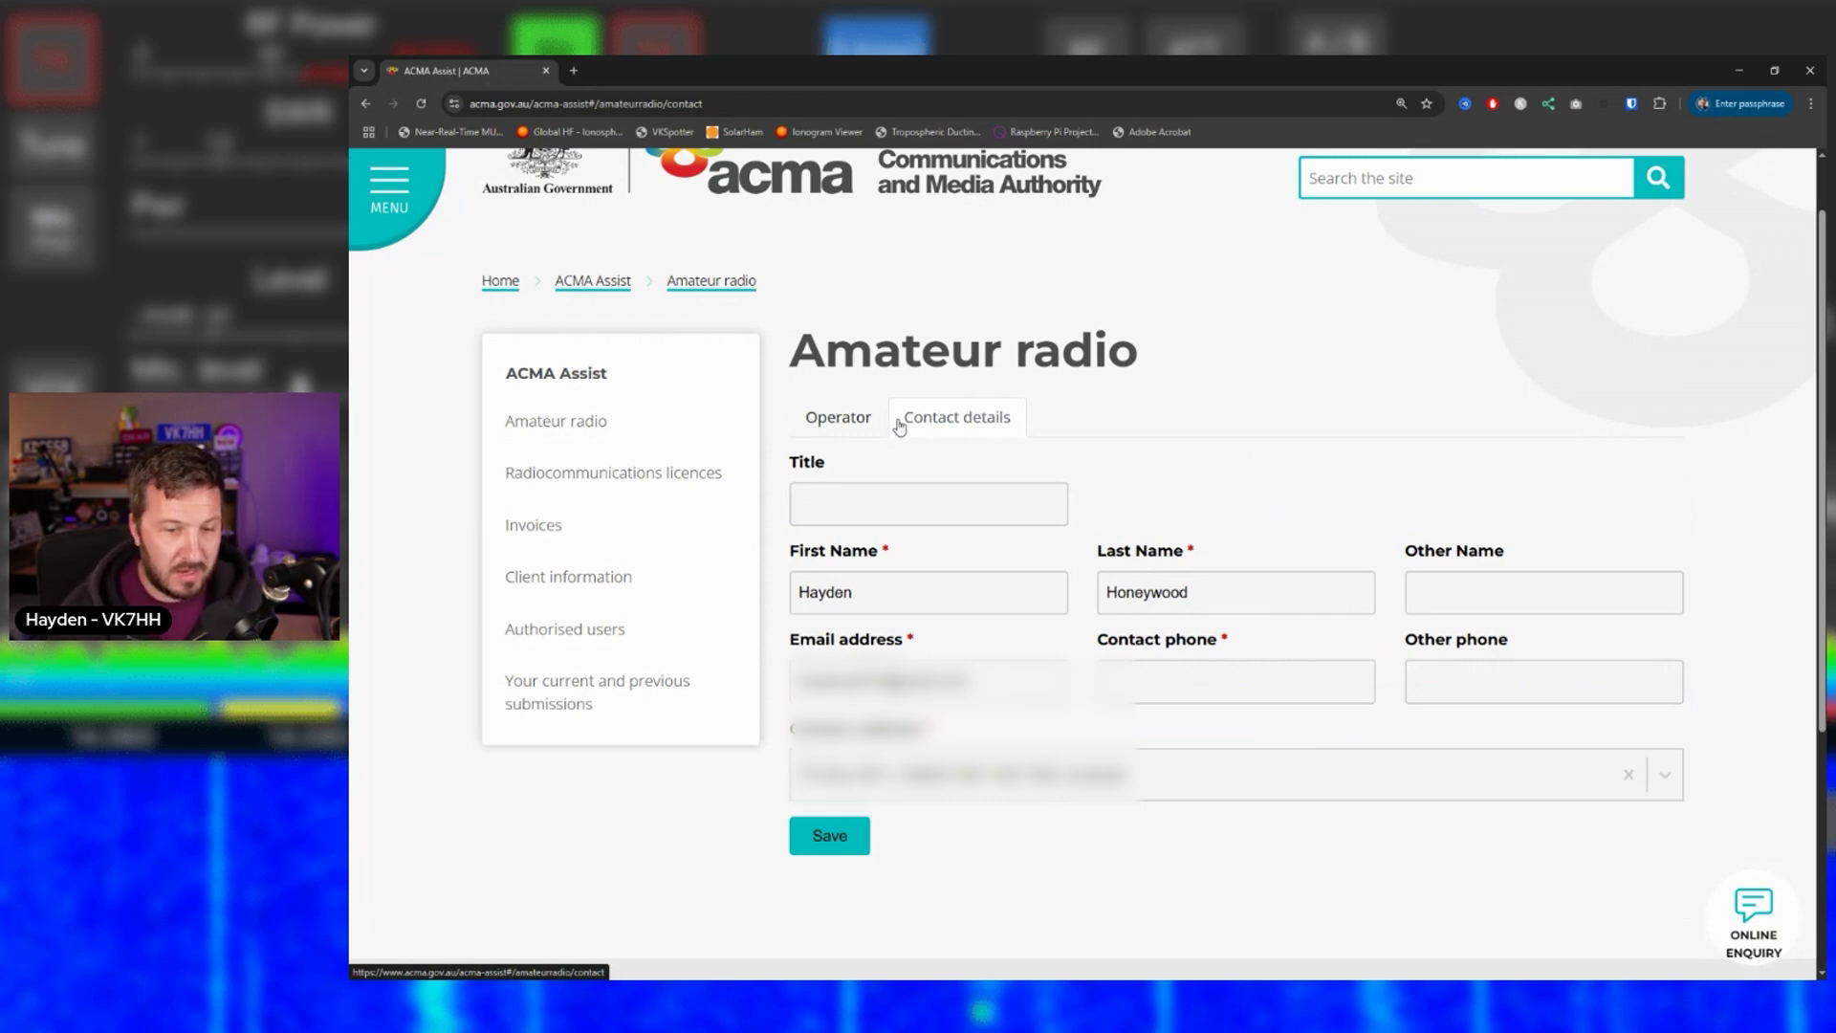
Step: Return to the Operator call signs and exams after briefly viewing the ACMA Call Sign Register tab
{"action": "left_click", "coordinate": [857, 427]}
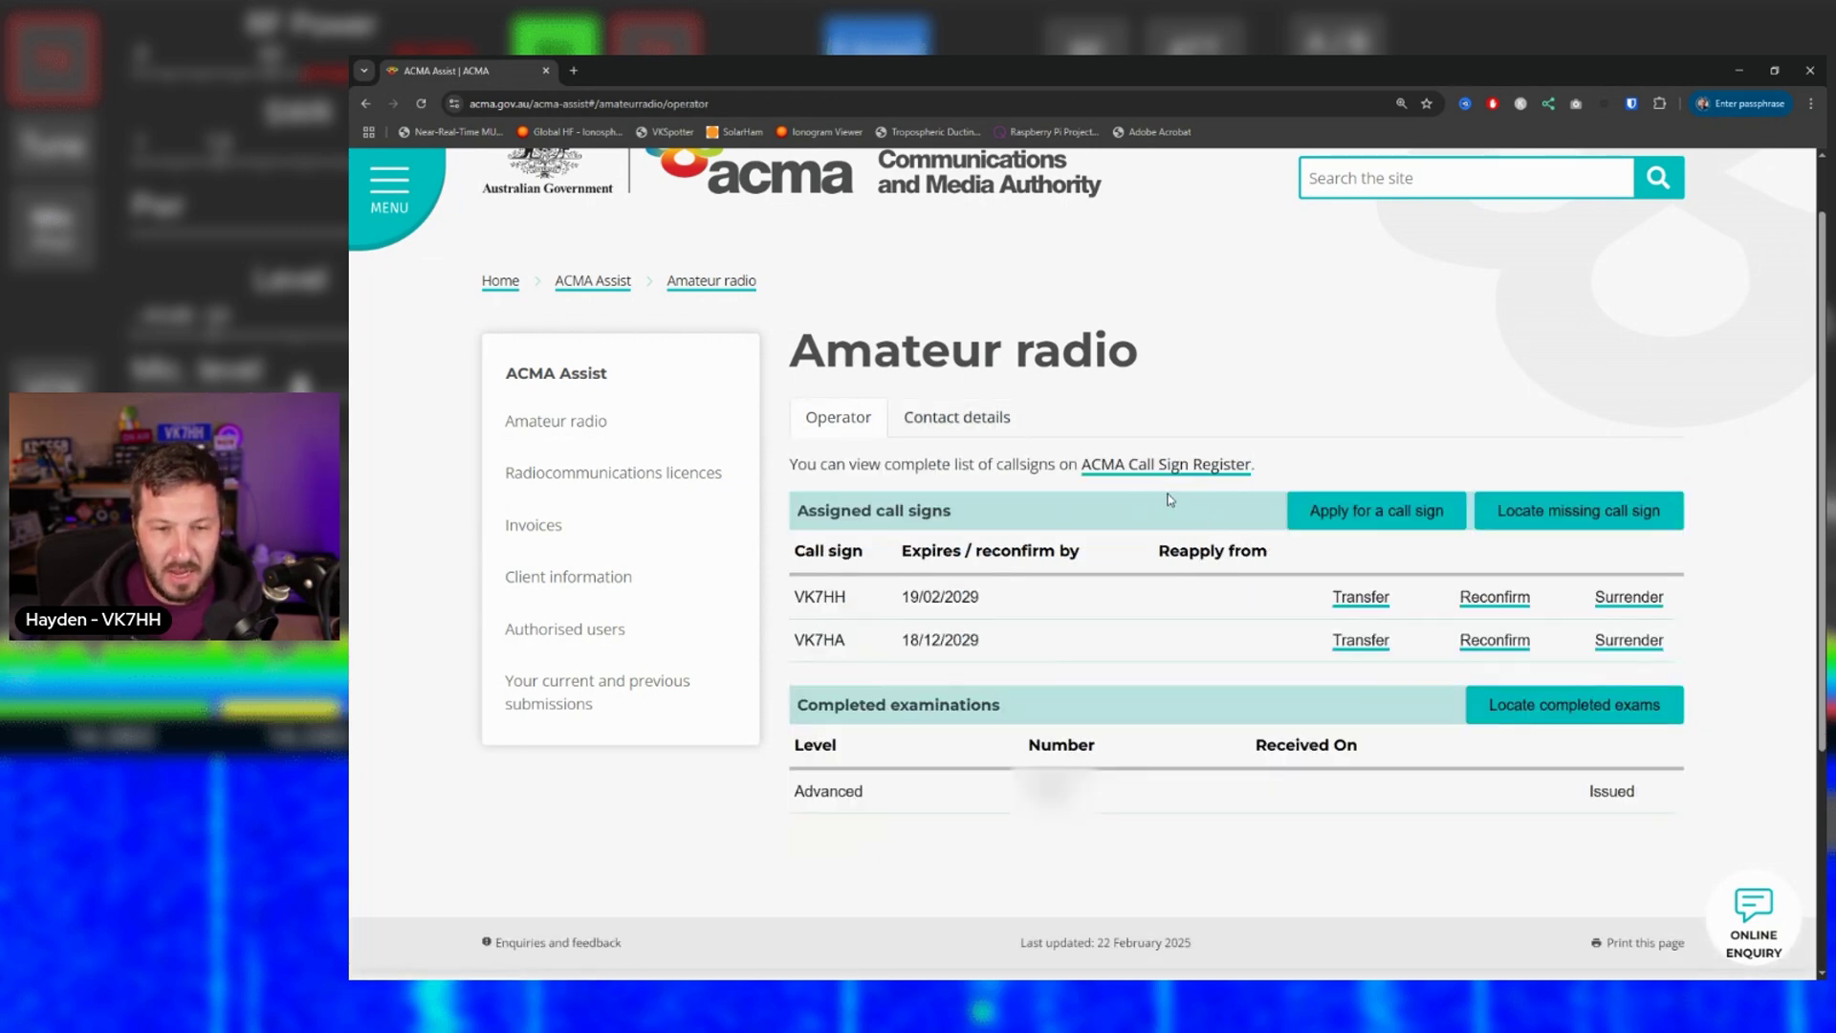
{"action": "left_click", "coordinate": [1096, 465]}
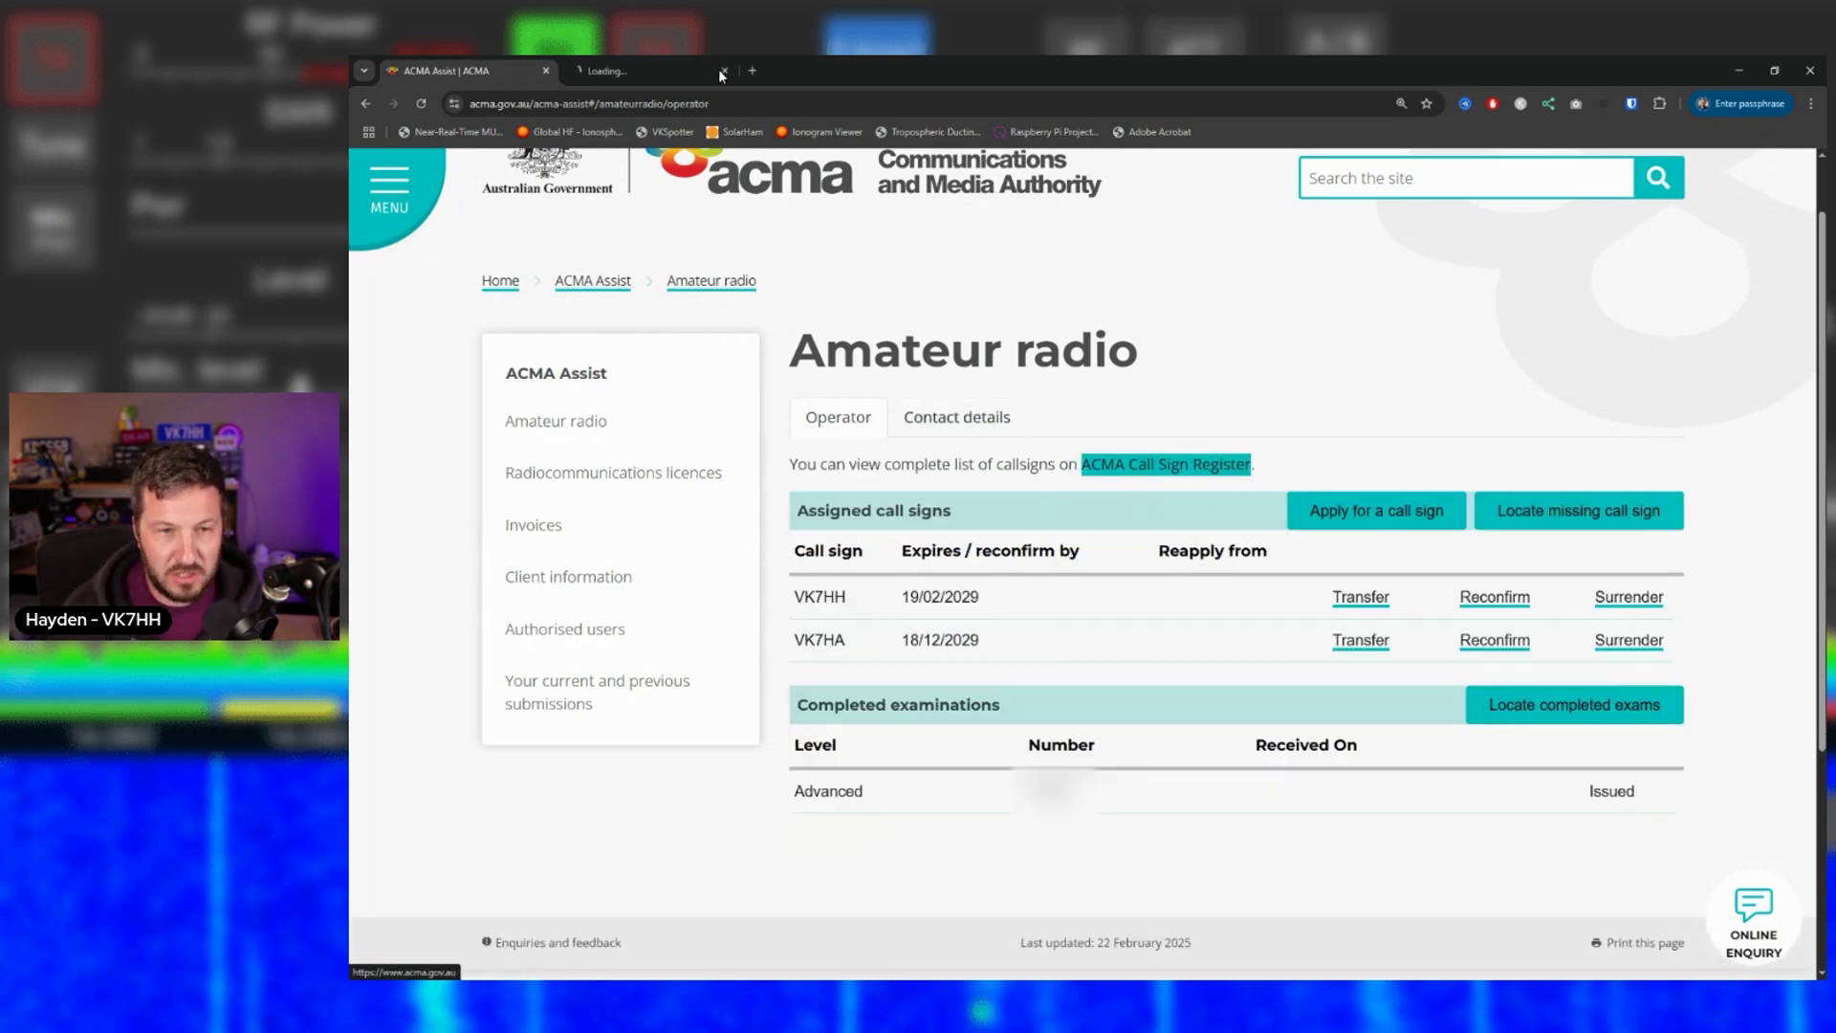
{"action": "left_click", "coordinate": [633, 73]}
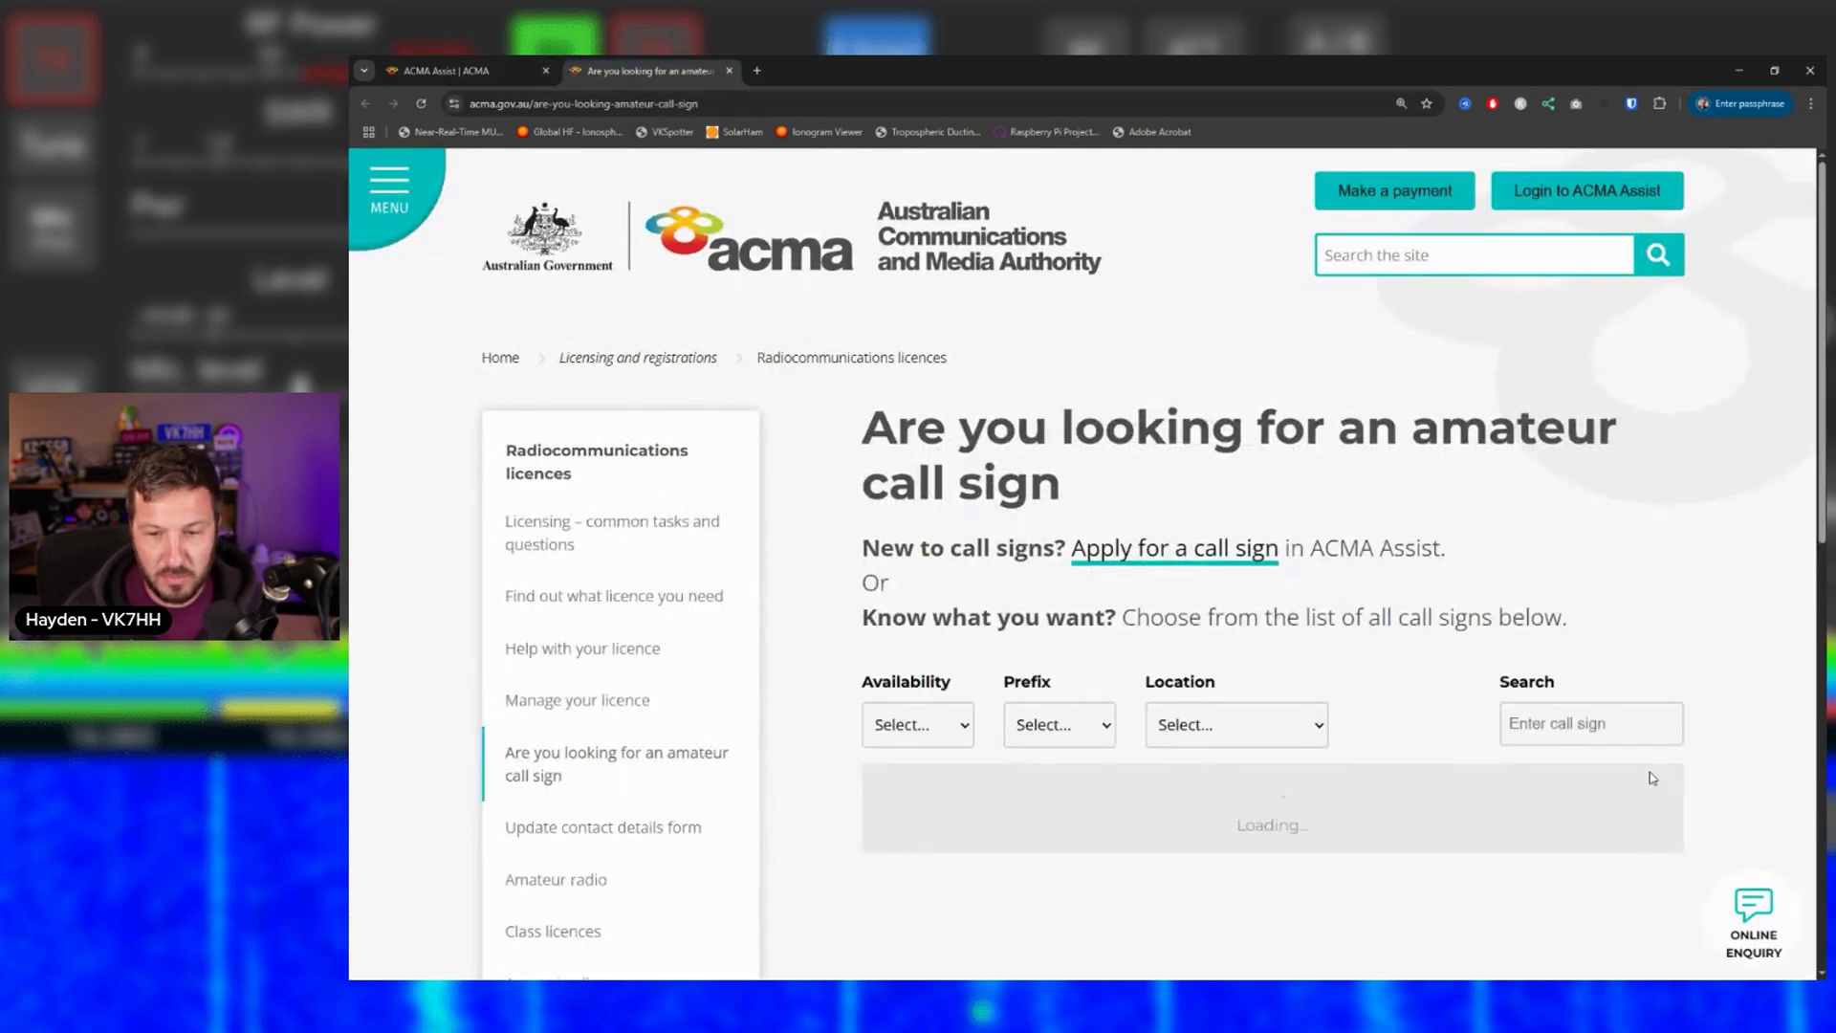
{"action": "scroll", "coordinate": [1602, 812], "scroll_direction": "down", "scroll_amount": 4}
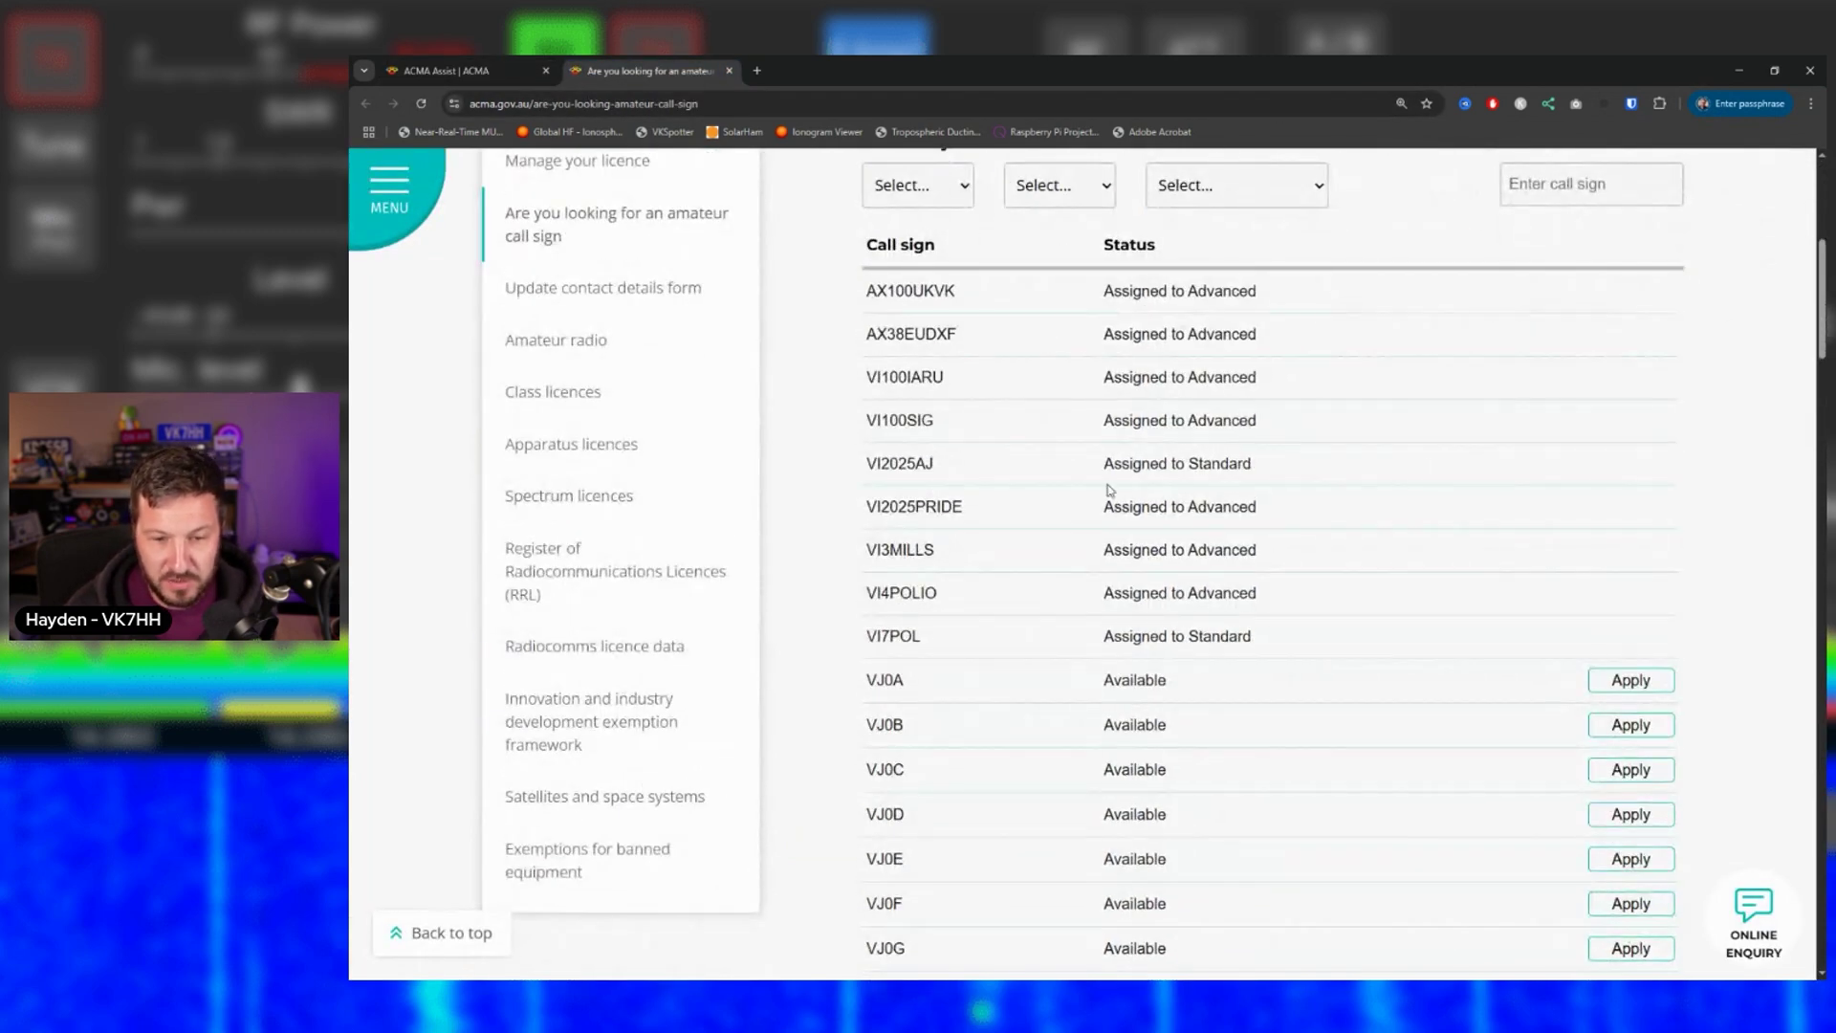
{"action": "left_click", "coordinate": [729, 69]}
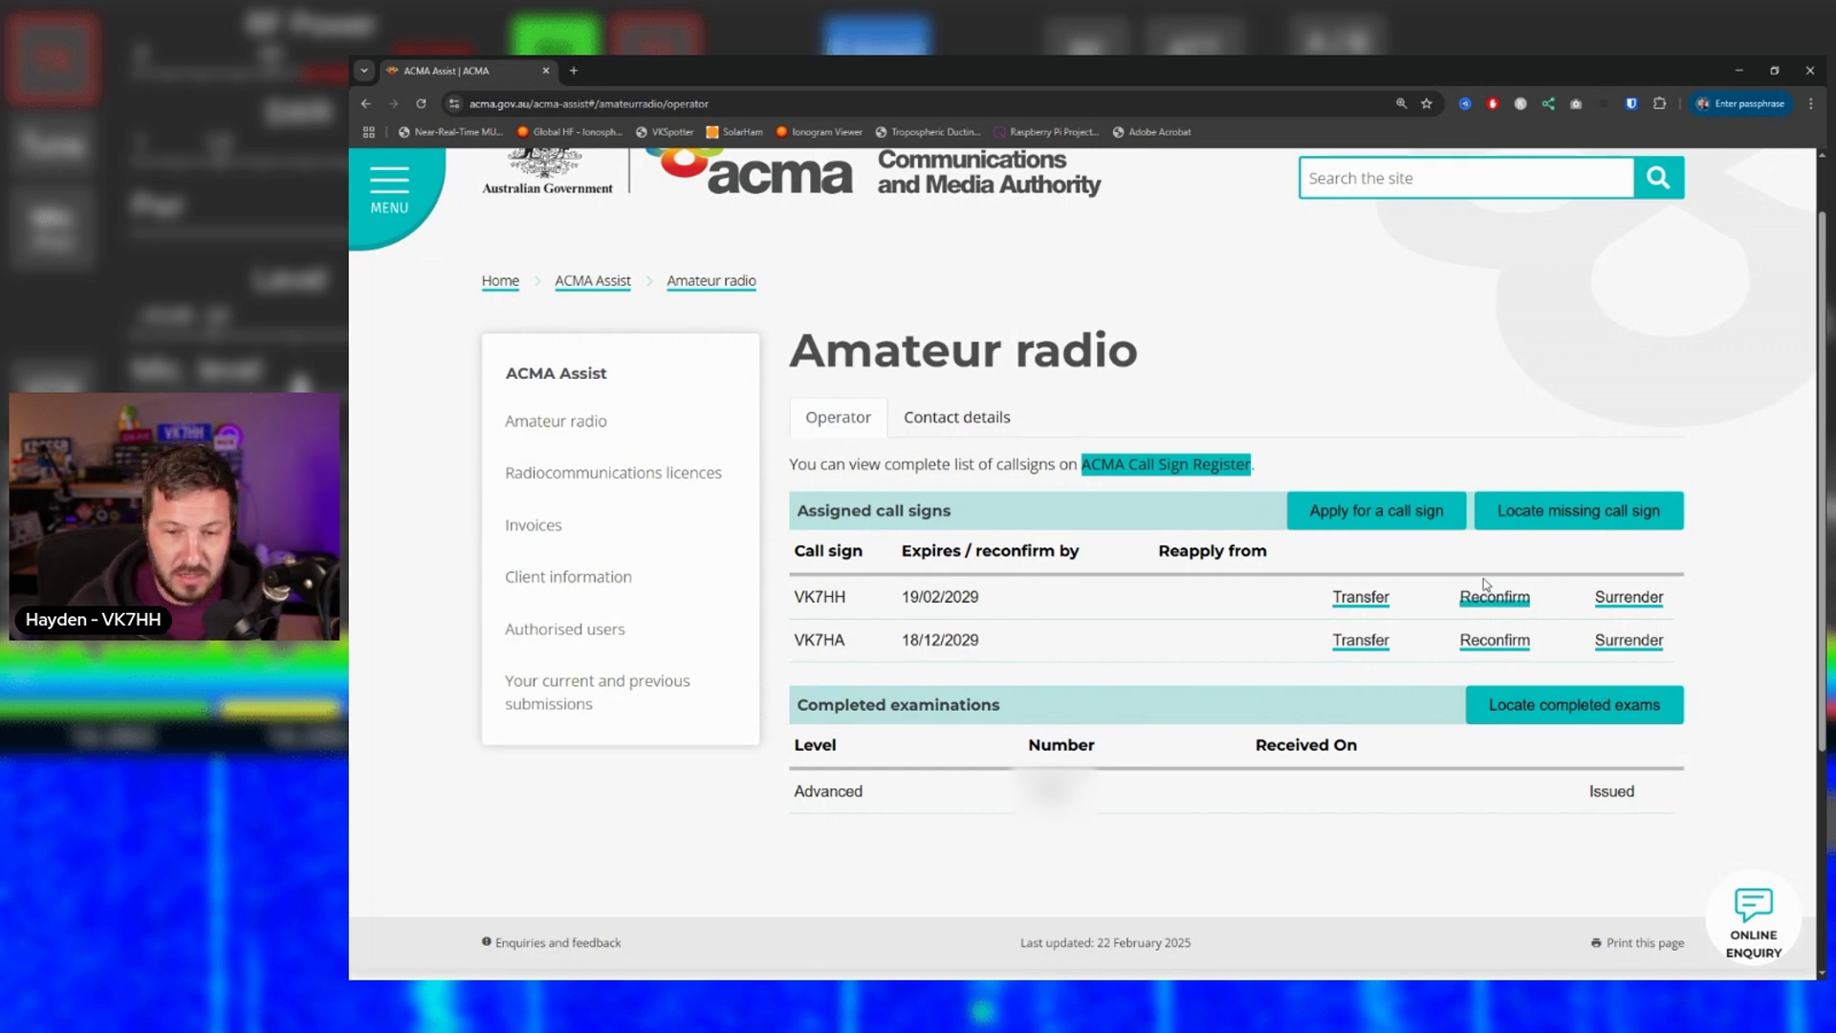
{"action": "mouse_move", "coordinate": [988, 602]}
{"action": "left_mouse_down"}
{"action": "mouse_move", "coordinate": [899, 603]}
{"action": "mouse_move", "coordinate": [985, 604]}
{"action": "left_mouse_up"}
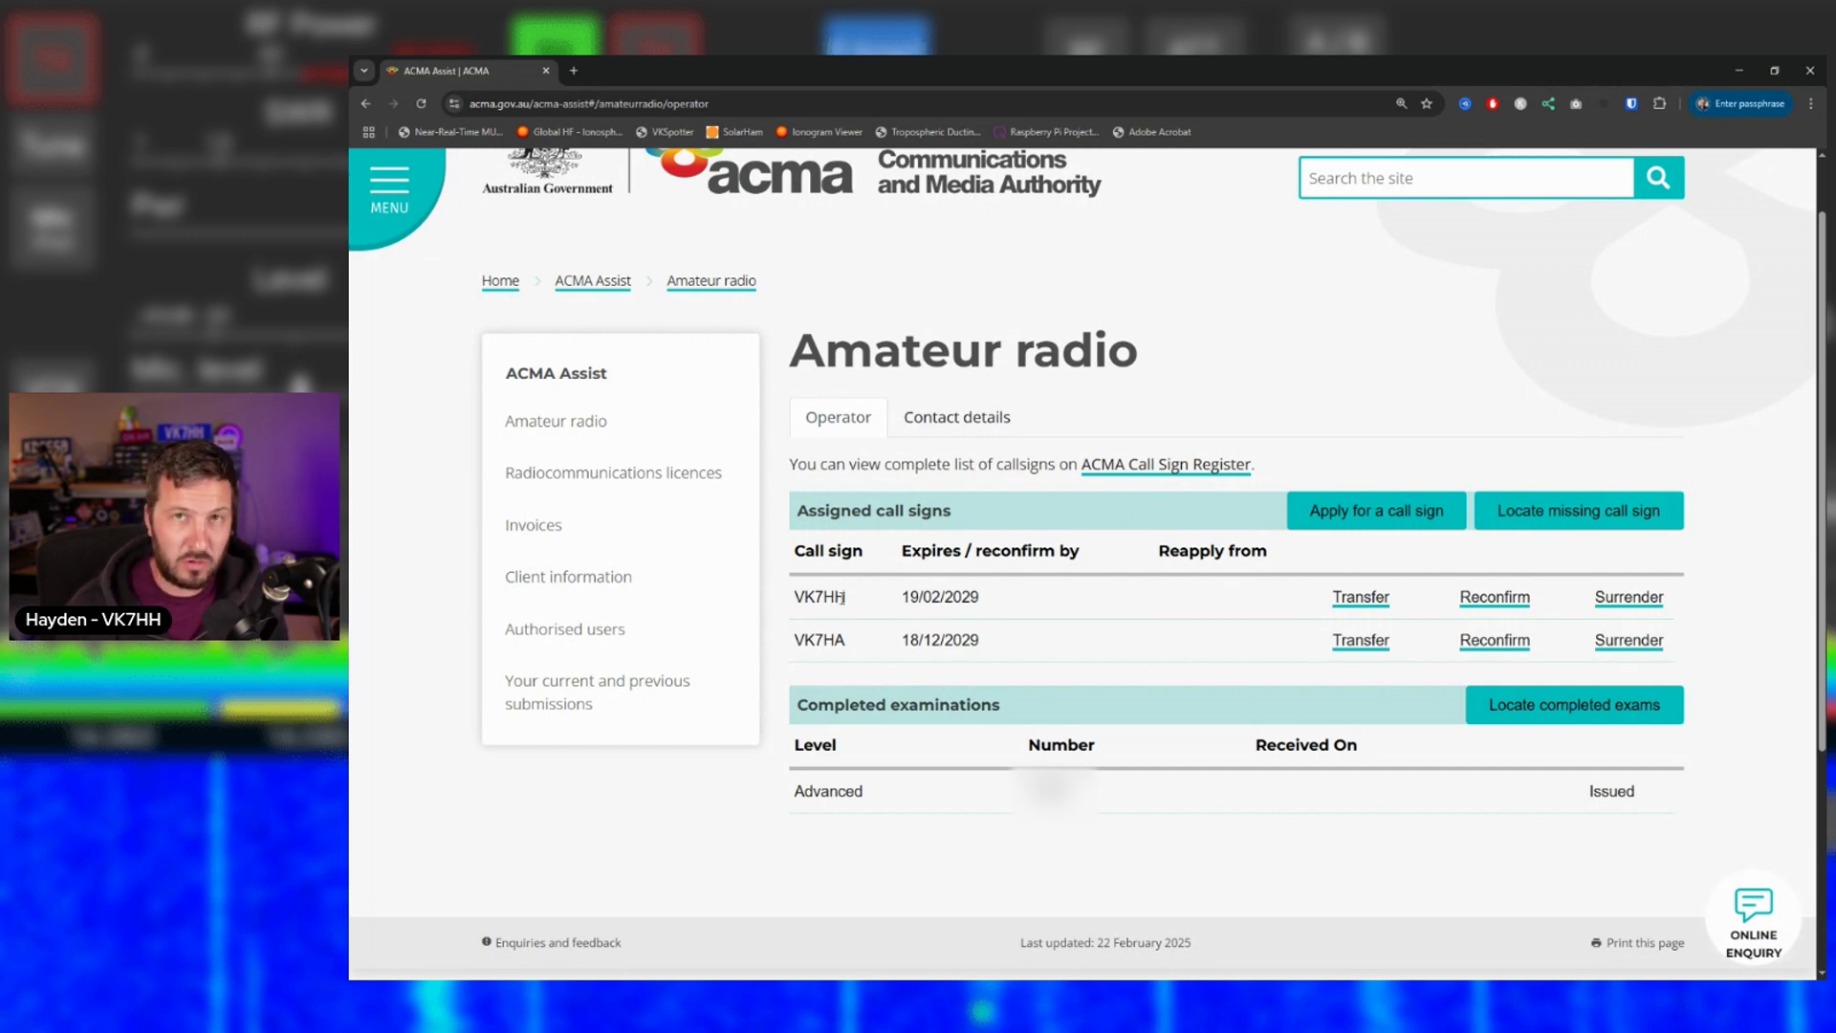
{"action": "left_click", "coordinate": [1600, 517]}
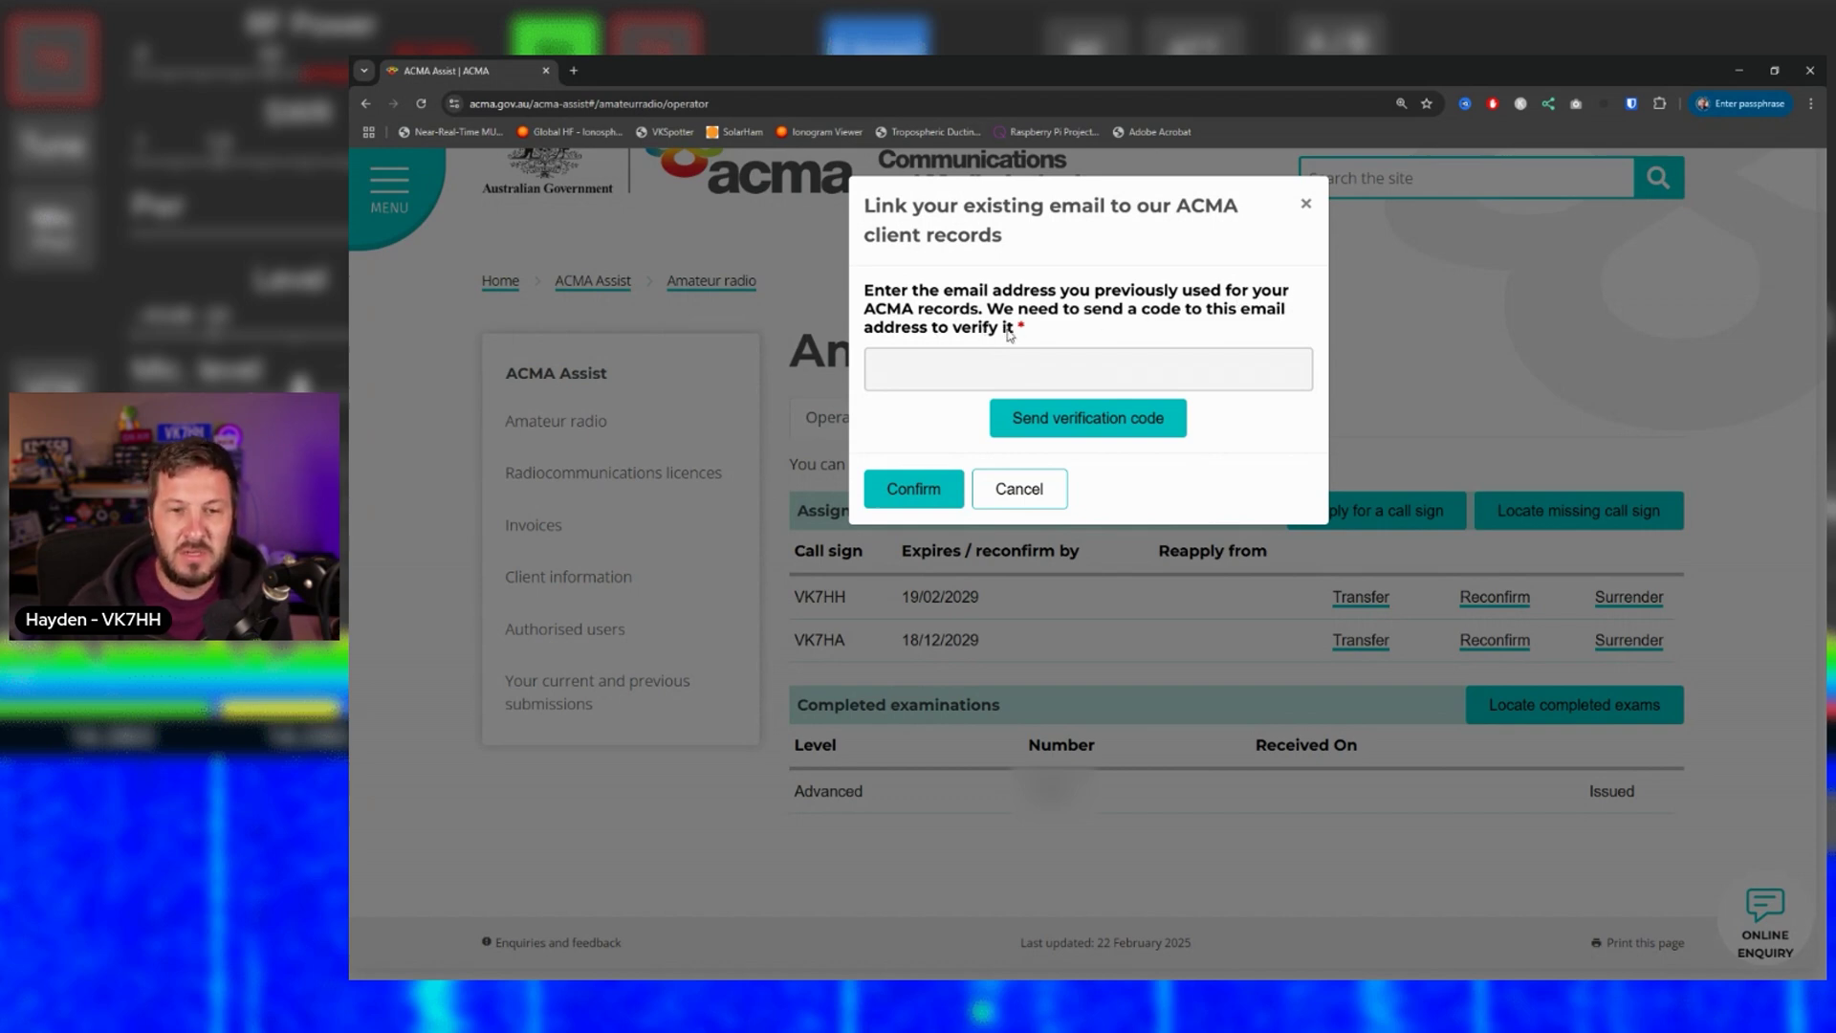
{"action": "left_click", "coordinate": [1018, 487]}
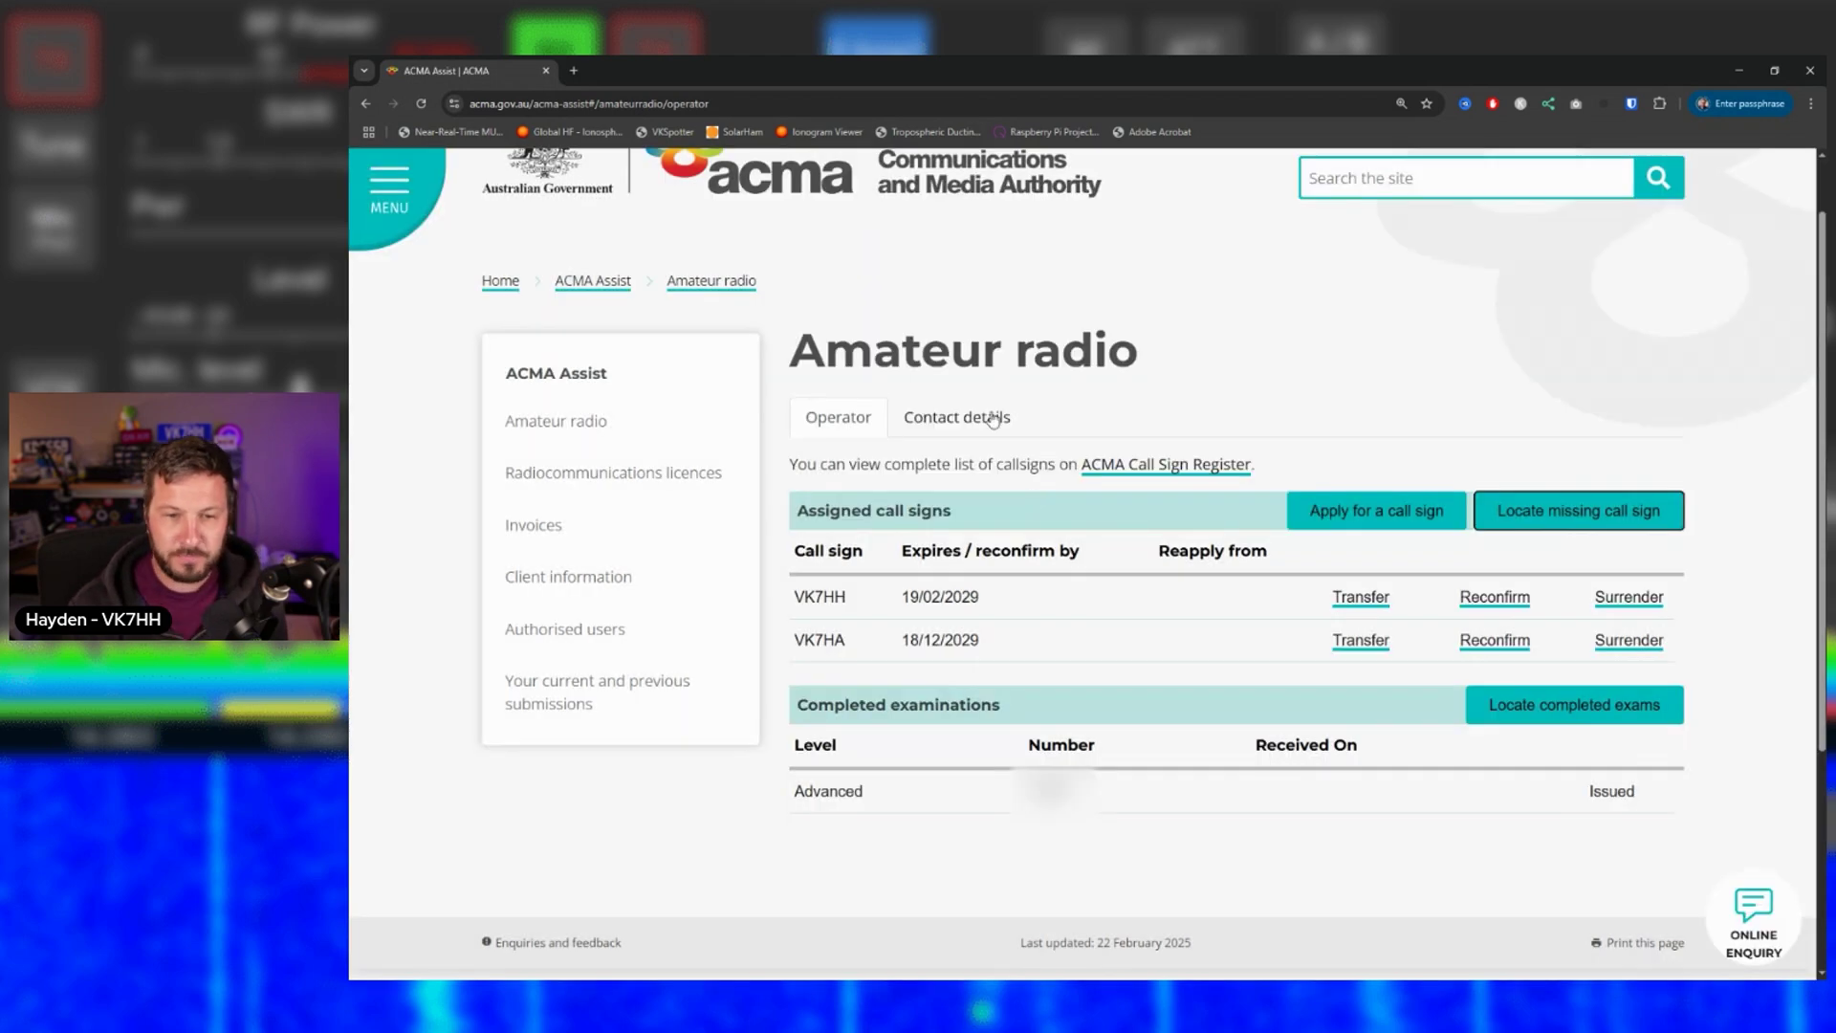
{"action": "left_click", "coordinate": [619, 422]}
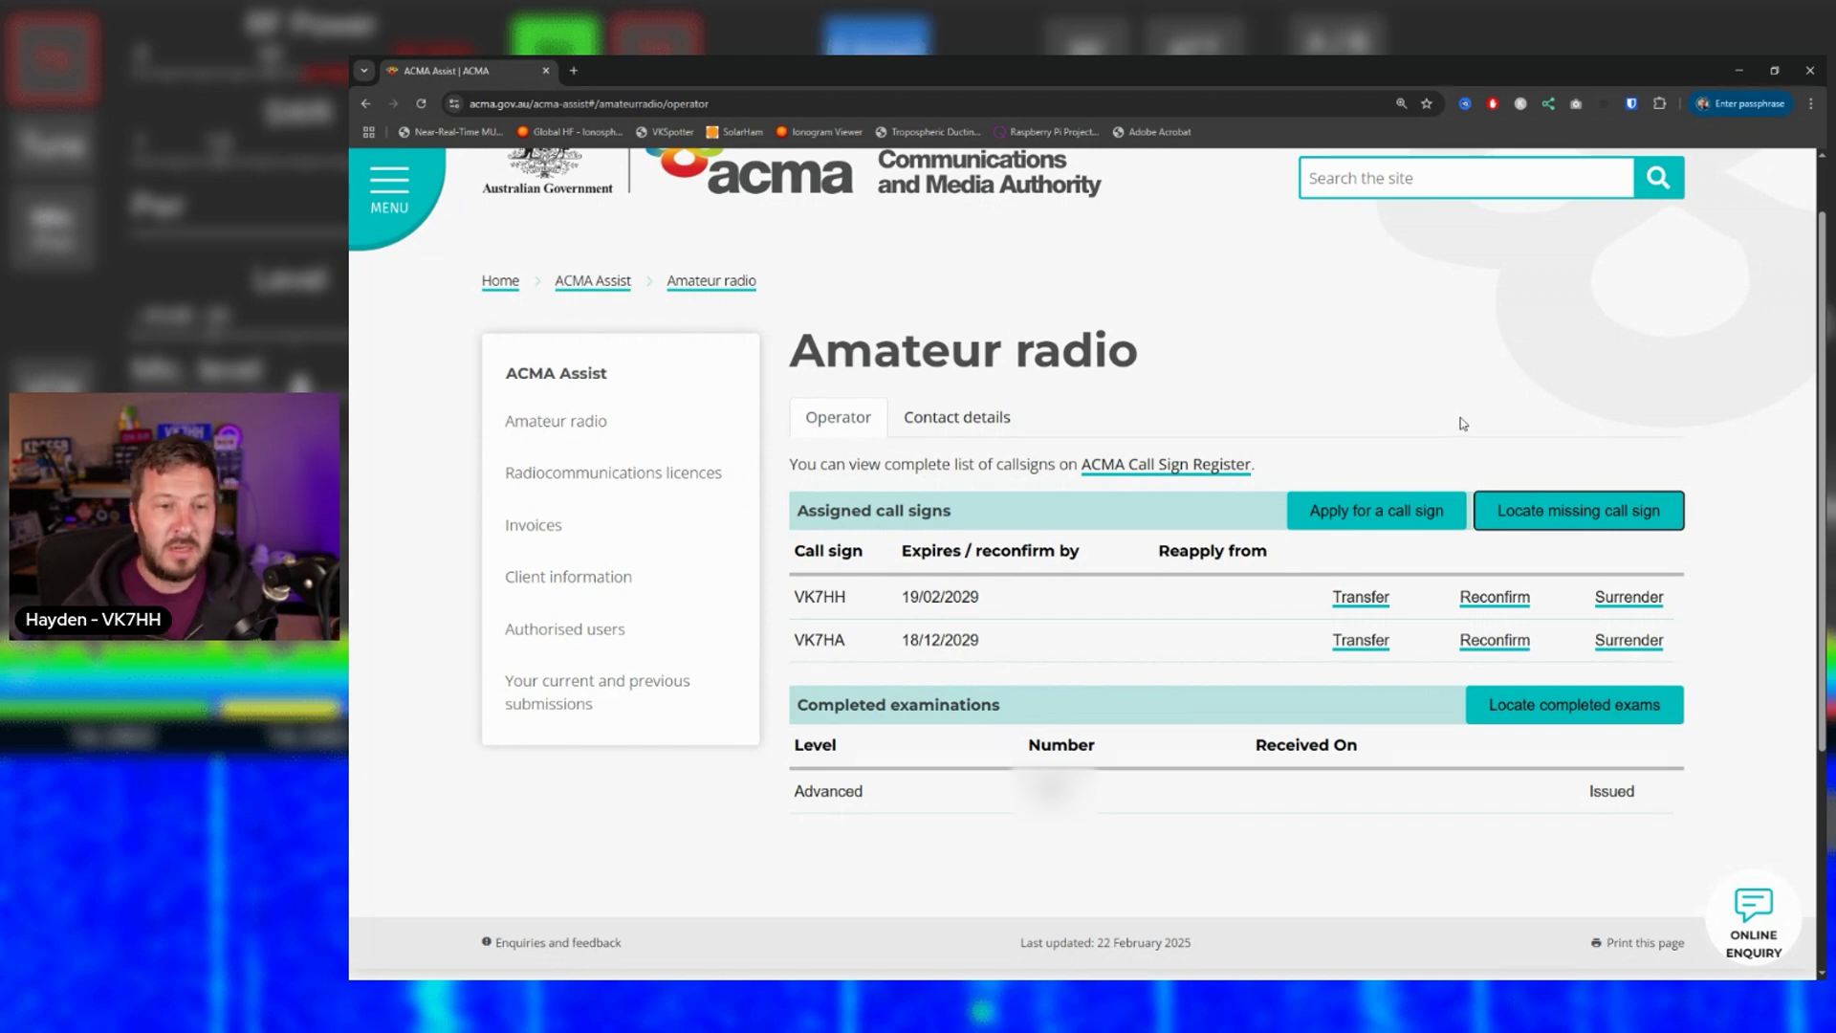
Step: Go back via the ACMA Assist overview to the ACMA home page
{"action": "left_click", "coordinate": [579, 282]}
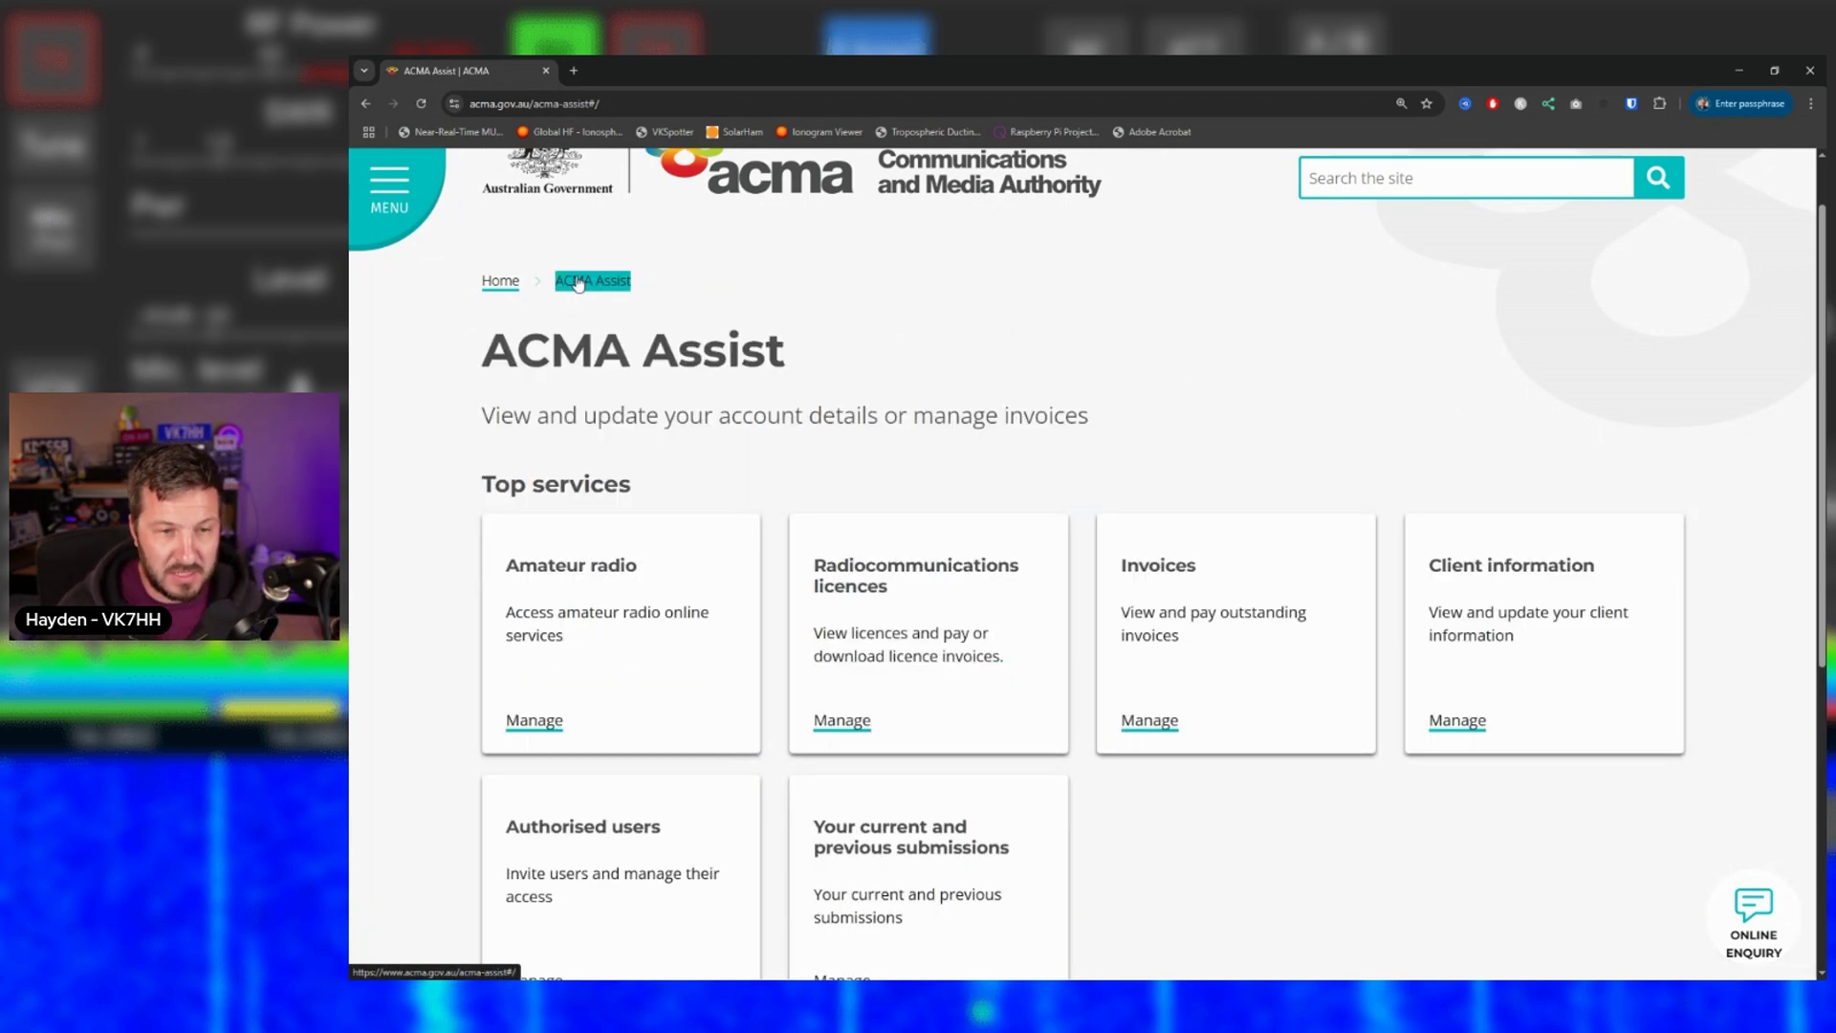
{"action": "scroll", "coordinate": [758, 362], "scroll_direction": "down", "scroll_amount": 3}
{"action": "scroll", "coordinate": [574, 316], "scroll_direction": "up", "scroll_amount": 3}
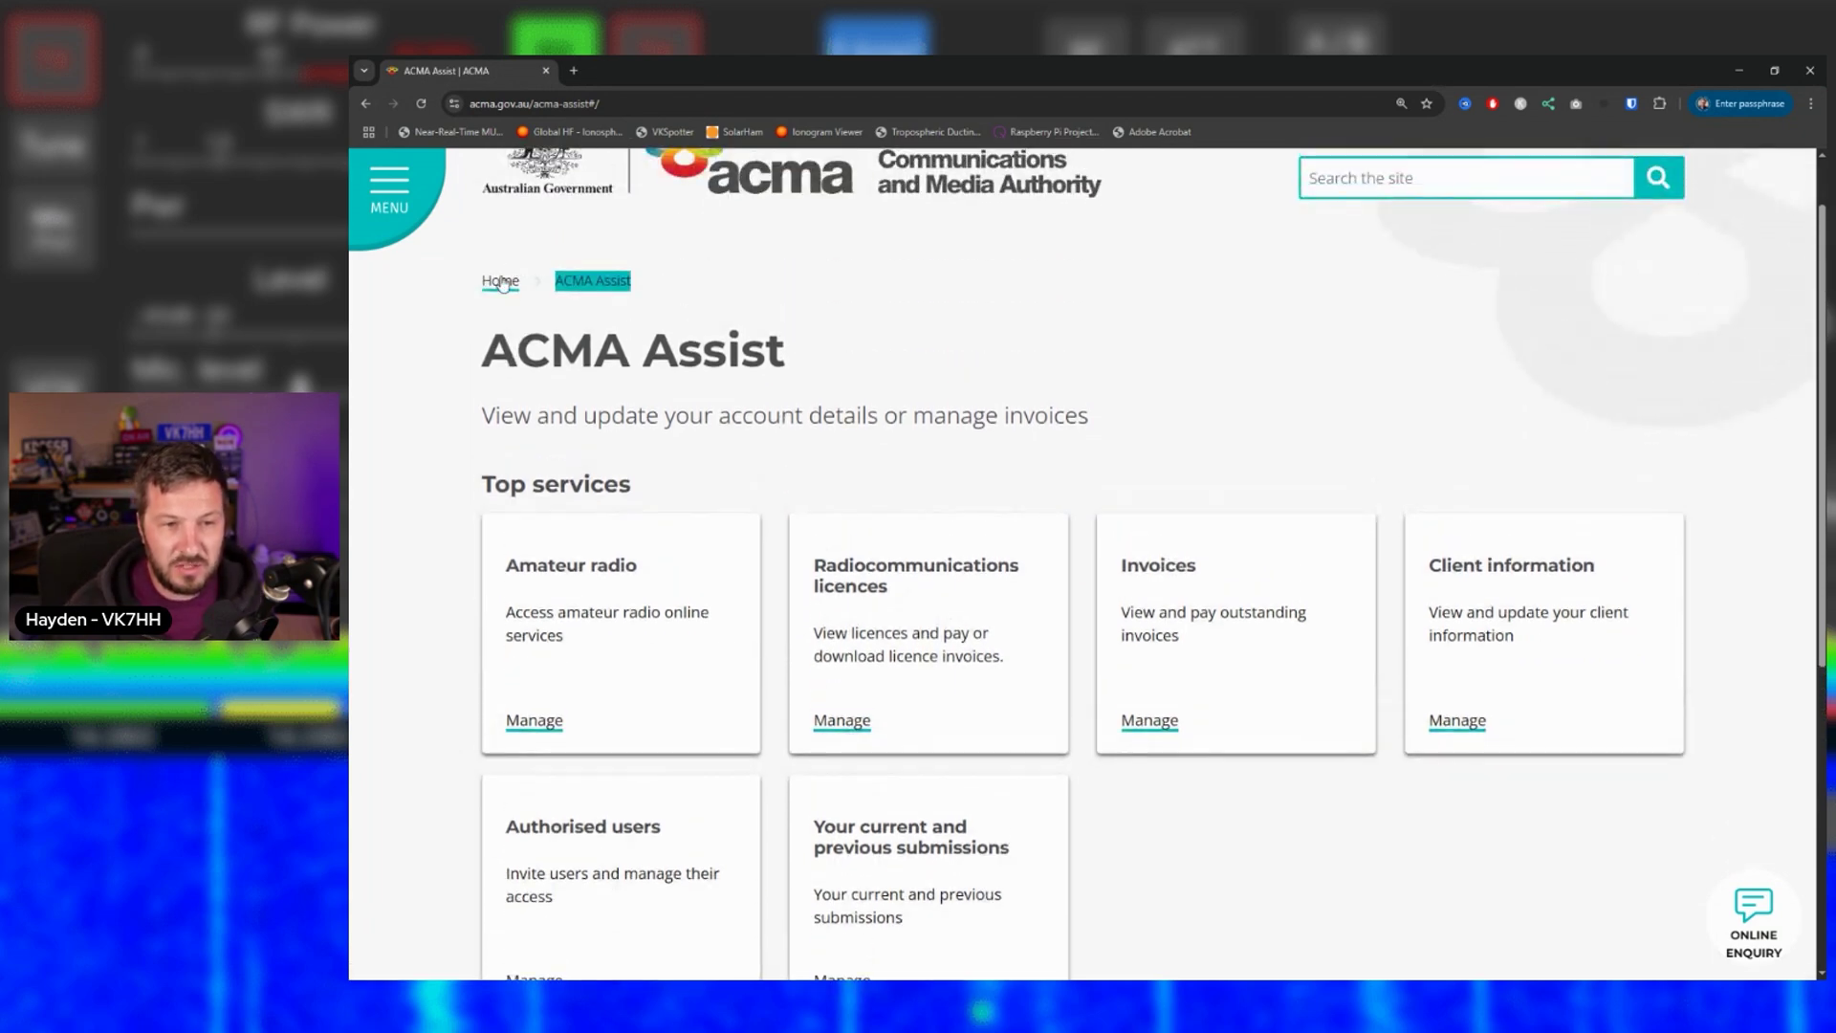
{"action": "left_click", "coordinate": [501, 281]}
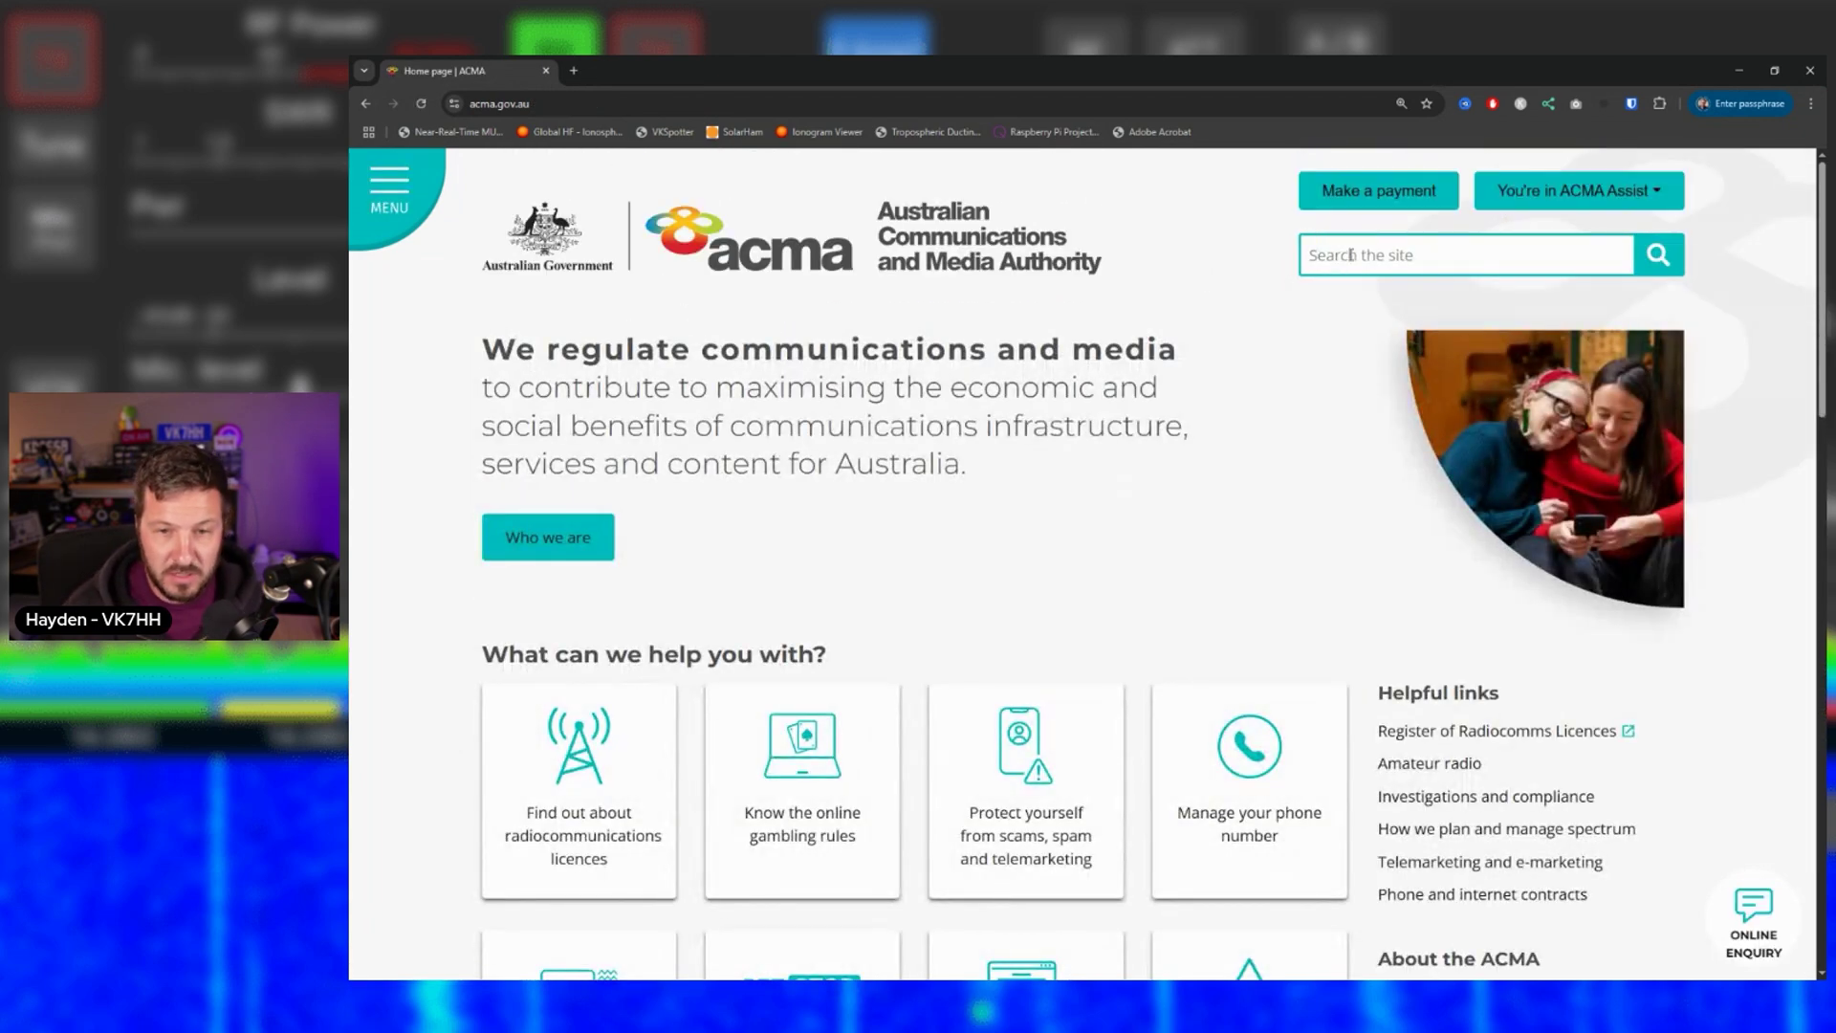
Step: Search the site for 'amateur', choosing the Amateur radio suggestion
{"action": "left_click", "coordinate": [1362, 255]}
{"action": "type", "text": "amateur"}
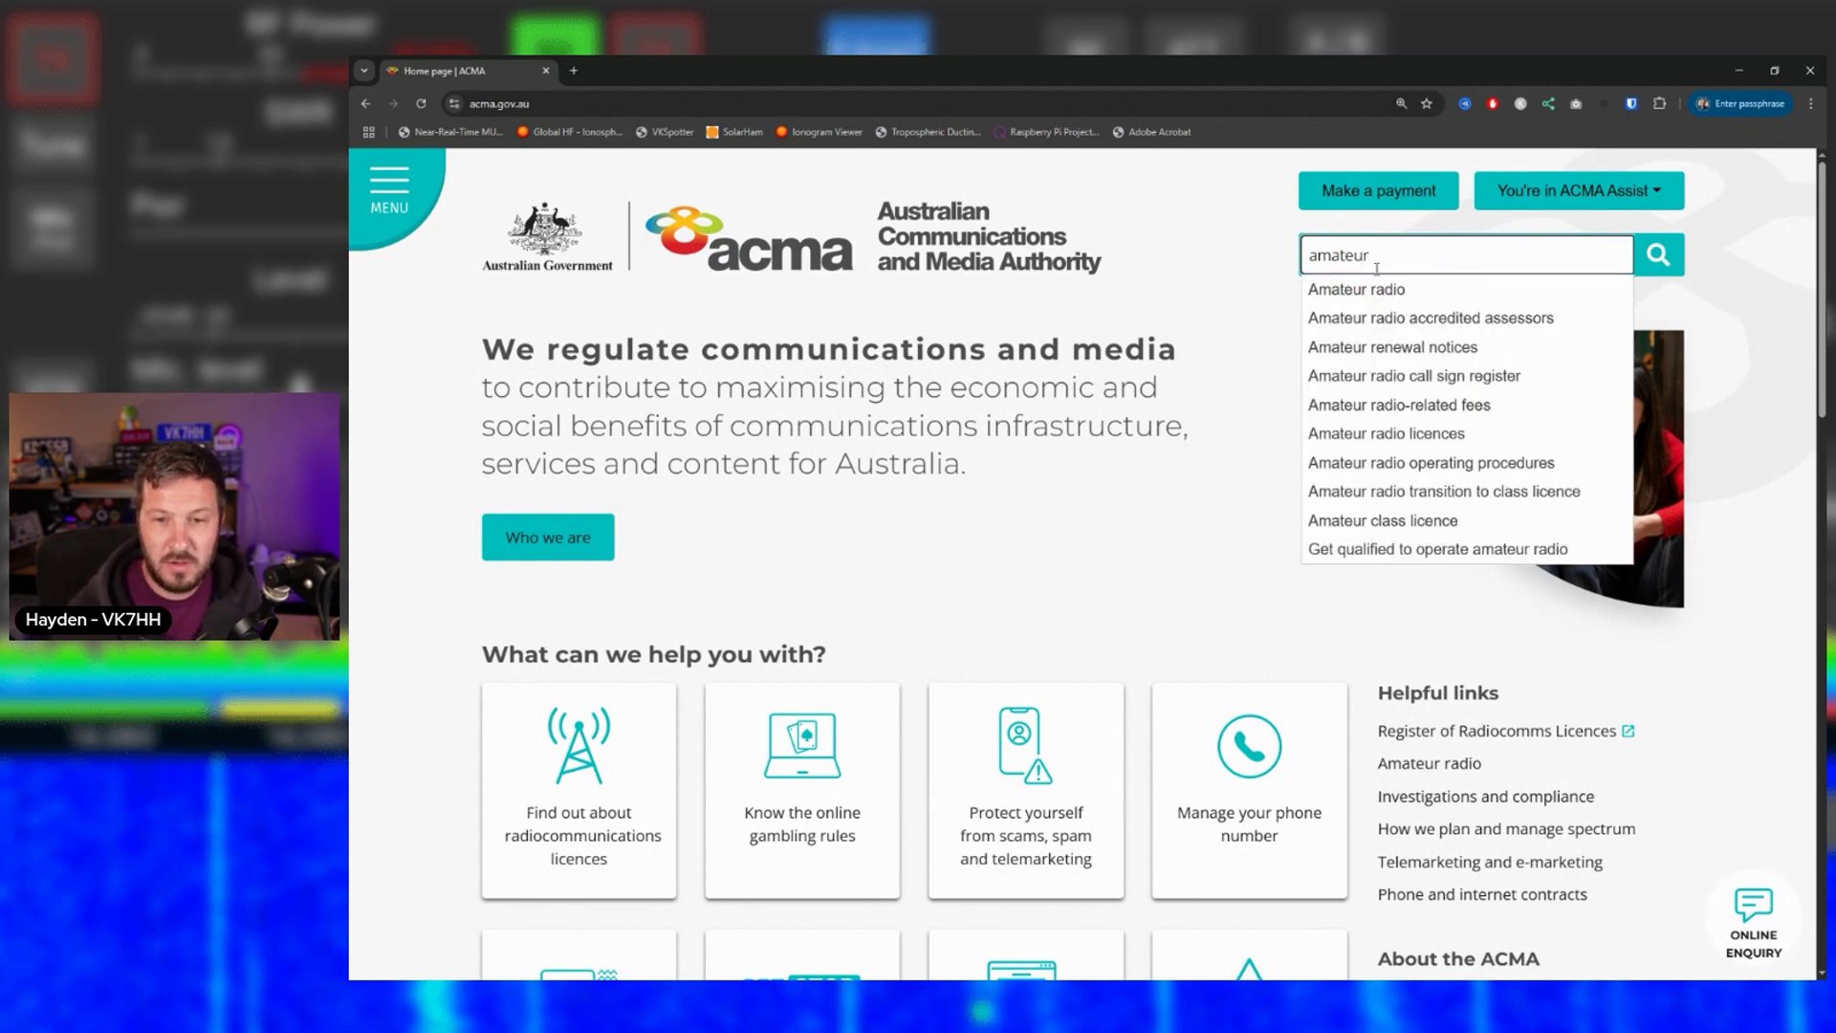
{"action": "left_click", "coordinate": [1387, 289]}
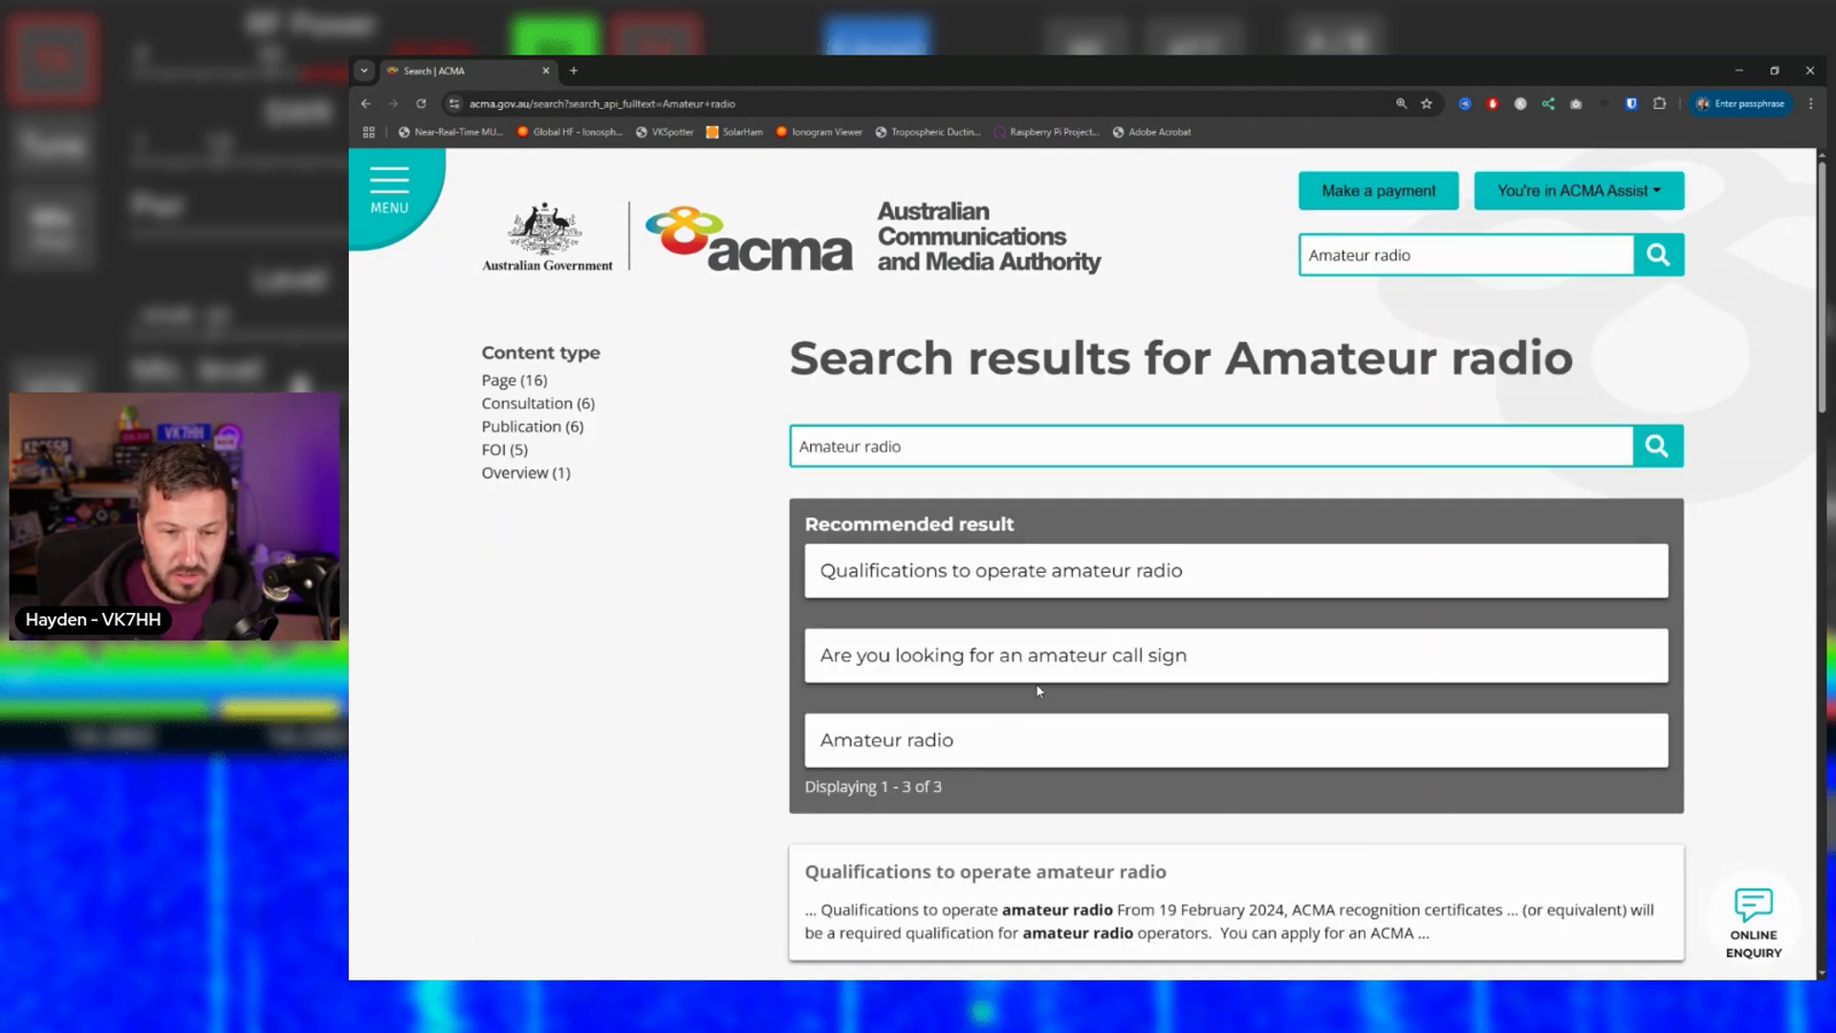
Step: Open the Amateur radio recommended result and scroll to the class licence notice and info email
{"action": "left_click", "coordinate": [916, 738]}
{"action": "scroll", "coordinate": [792, 442], "scroll_direction": "down", "scroll_amount": 2}
{"action": "scroll", "coordinate": [793, 442], "scroll_direction": "down", "scroll_amount": 2}
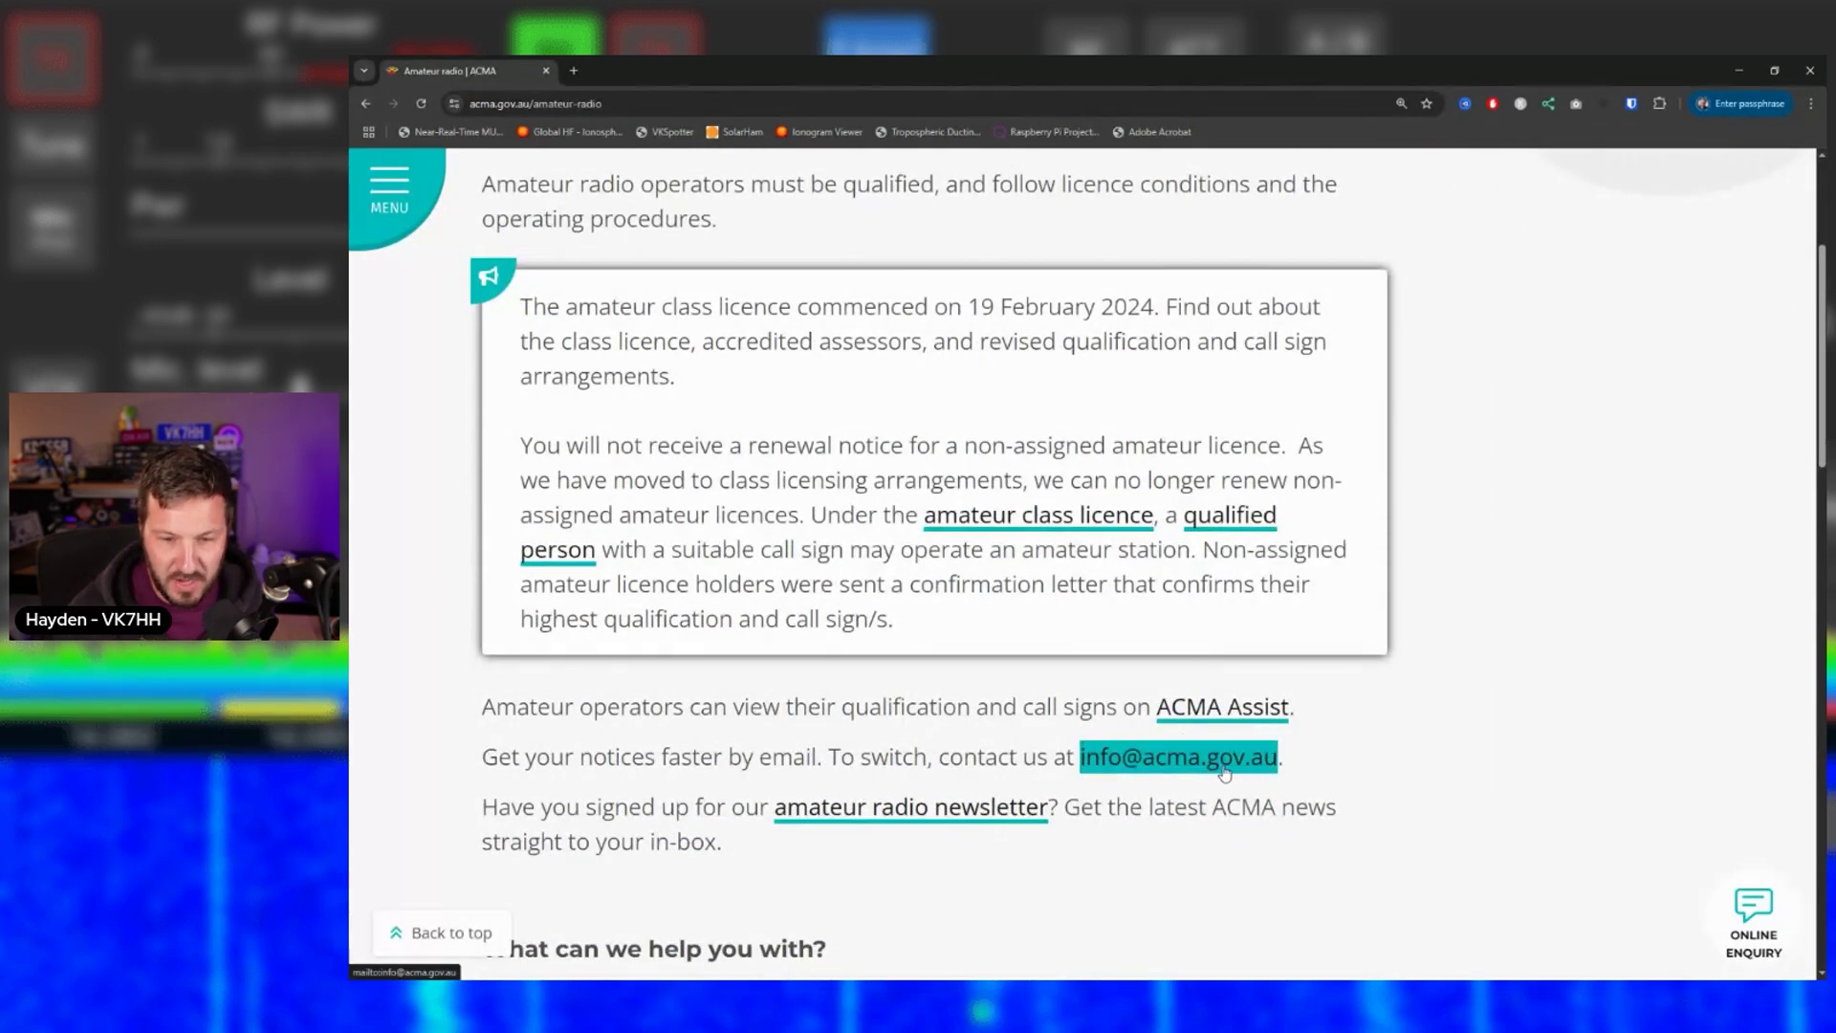
{"action": "scroll", "coordinate": [1243, 765], "scroll_direction": "down", "scroll_amount": 1}
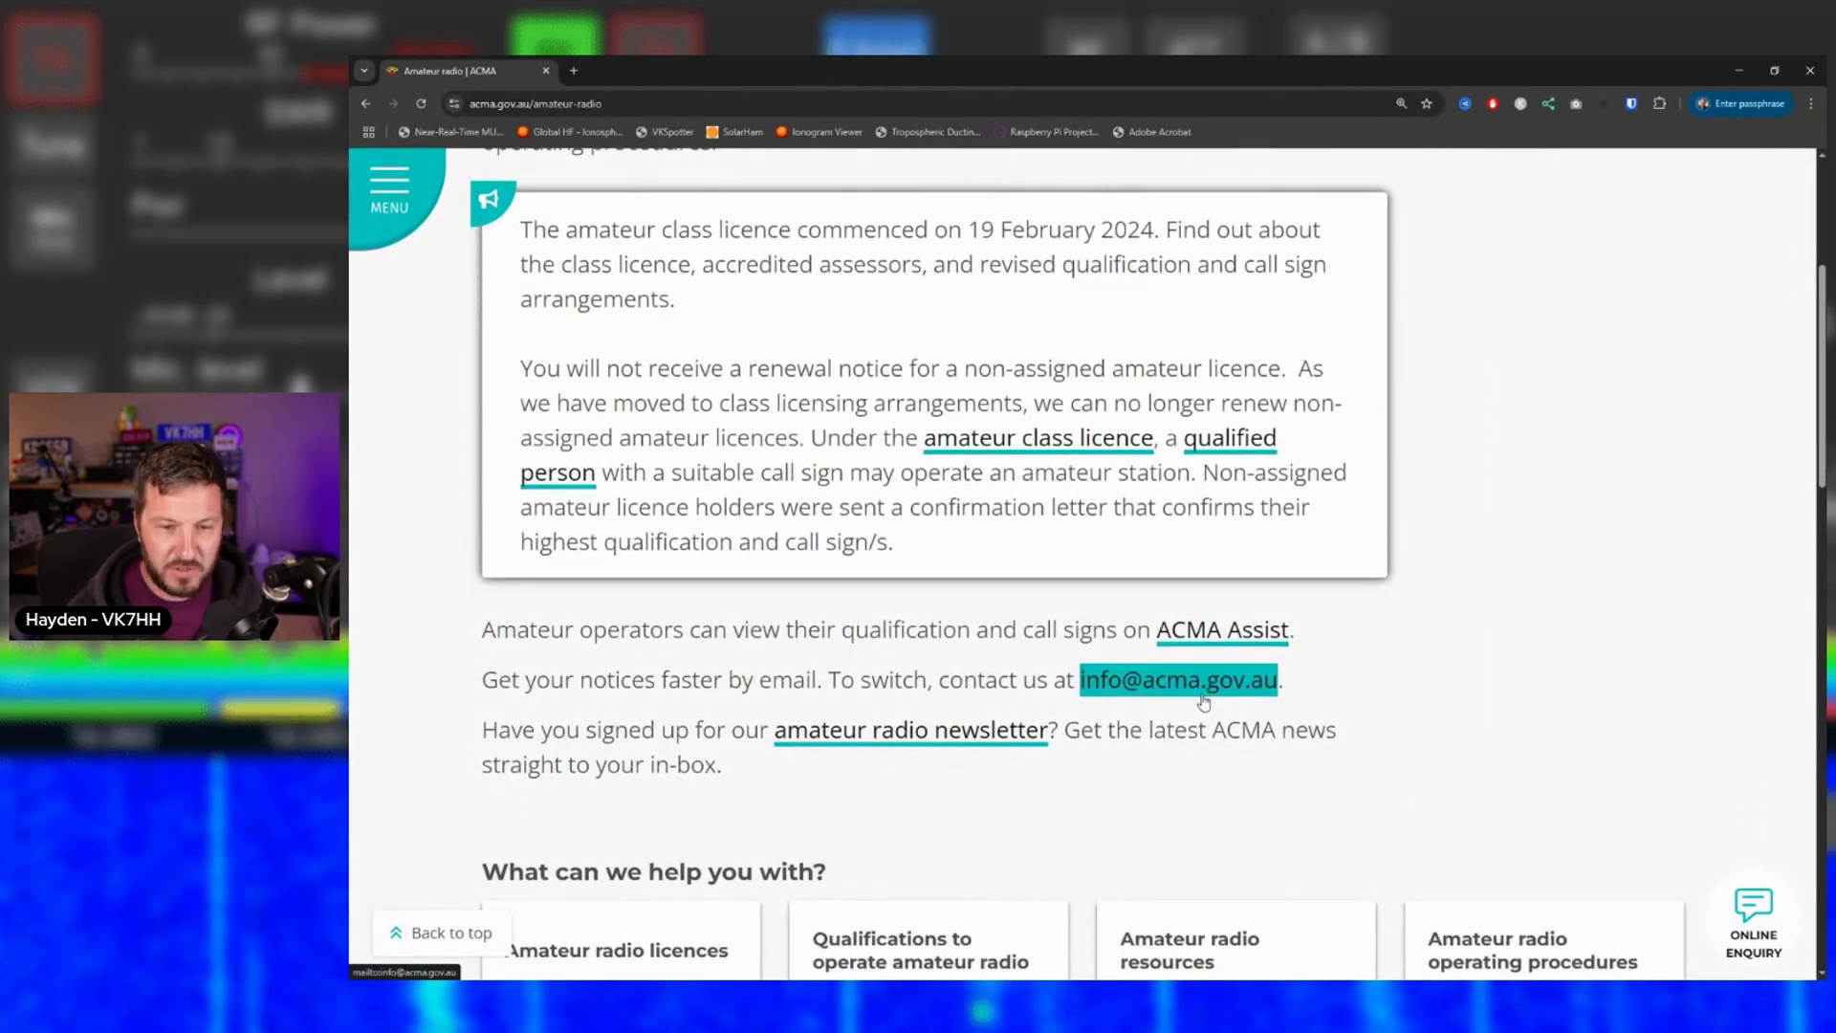